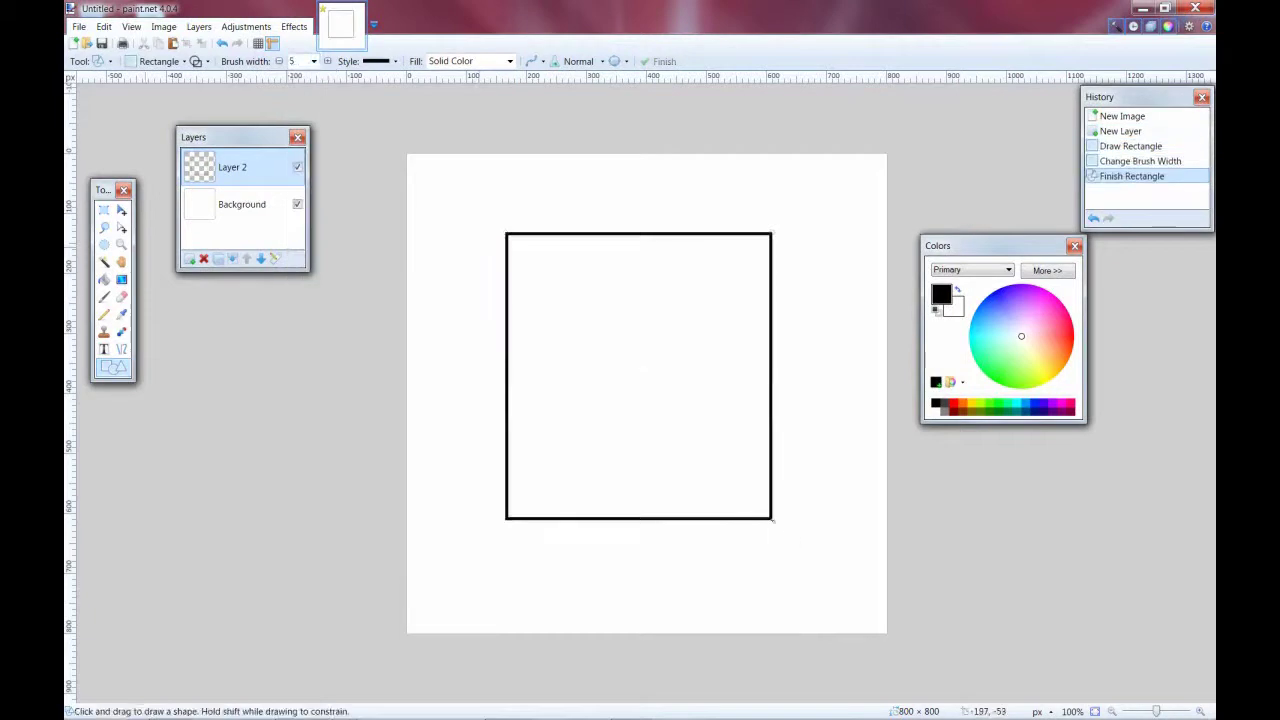
Cut and paste the square outline, enlarge its selection to about 536 × 520 px, reposition it and deselect.
{"action": "key", "text": "ctrl+x"}
{"action": "key", "text": "ctrl+v"}
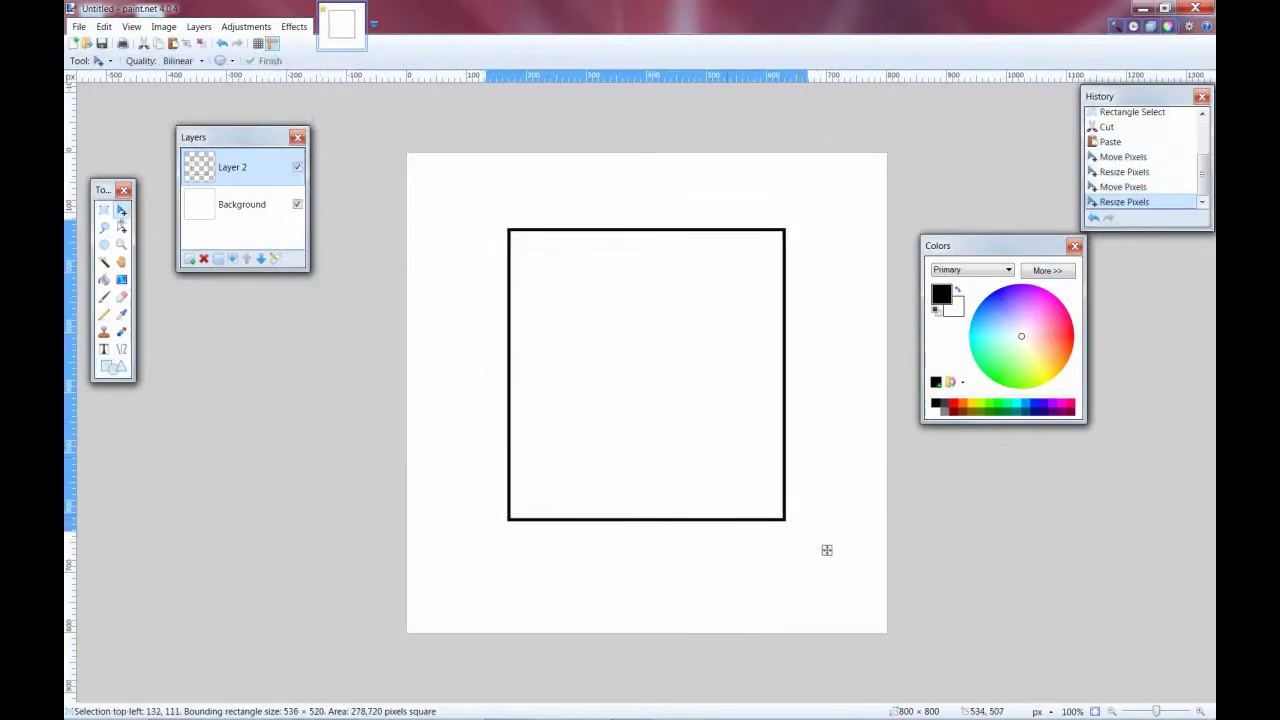
{"action": "left_click_drag", "start_coordinate": [621, 246], "coordinate": [624, 242]}
{"action": "key", "text": "ctrl+d"}
Try to paint a left shoulder curve outward from the lower left side of the square with the 5 px Paintbrush.
{"action": "key", "text": "b"}
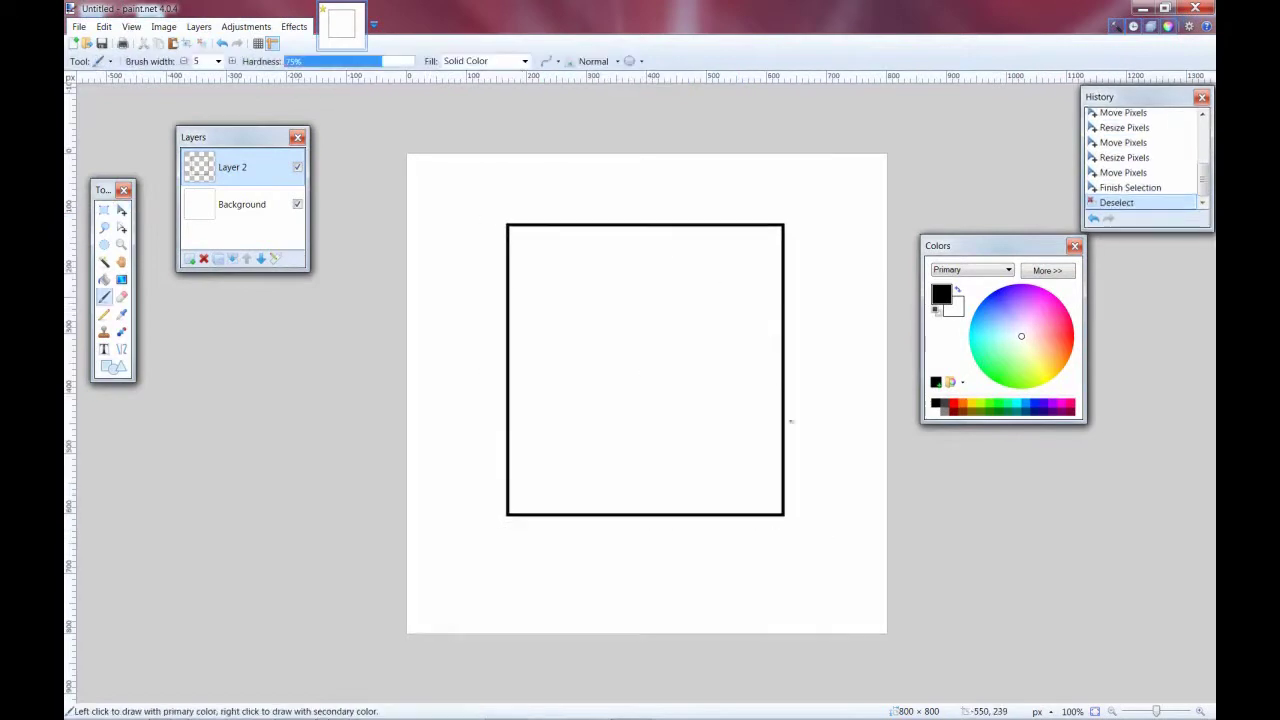
{"action": "key", "text": "ctrl+plus"}
{"action": "scroll", "coordinate": [791, 526], "scroll_direction": "down", "scroll_amount": 2}
{"action": "left_click_drag", "start_coordinate": [160, 402], "coordinate": [358, 321]}
{"action": "key", "text": "ctrl+minus"}
{"action": "key", "text": "ctrl+z"}
{"action": "key", "text": "ctrl+y"}
{"action": "key", "text": "ctrl+z"}
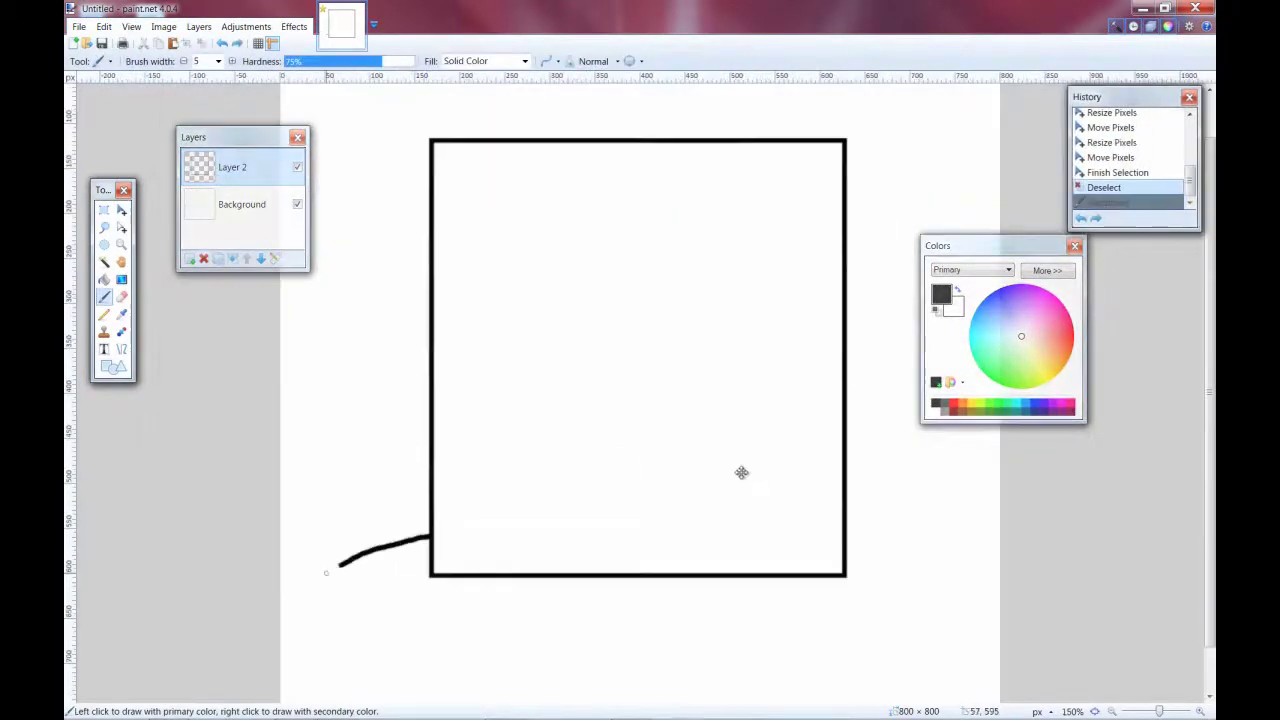
Try to paint a right shoulder curve to match the left one, and undo back to the square's selection.
{"action": "key", "text": "ctrl+y"}
{"action": "mouse_move", "coordinate": [845, 537]}
{"action": "left_mouse_down"}
{"action": "mouse_move", "coordinate": [927, 551]}
{"action": "mouse_move", "coordinate": [1000, 591]}
{"action": "left_mouse_up"}
{"action": "key", "text": "ctrl+z"}
{"action": "scroll", "coordinate": [974, 583], "scroll_direction": "down", "scroll_amount": 1}
{"action": "left_click_drag", "start_coordinate": [846, 488], "coordinate": [891, 504]}
{"action": "key", "text": "ctrl+y"}
{"action": "key", "text": "ctrl+z"}
{"action": "key", "text": "ctrl+z"}
{"action": "key", "text": "ctrl+z"}
Enlarge the selected square slightly toward the lower right and deselect it.
{"action": "key", "text": "ctrl+minus"}
{"action": "key", "text": "m"}
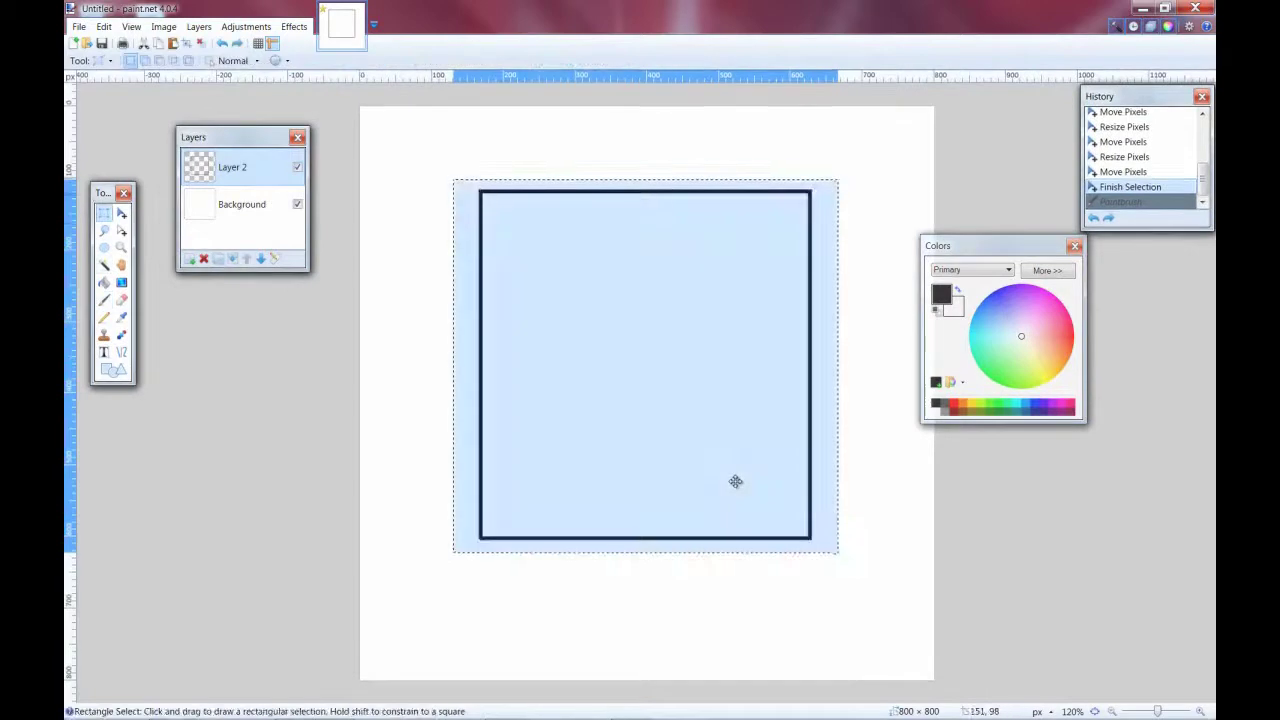
{"action": "left_click_drag", "start_coordinate": [857, 571], "coordinate": [863, 580]}
{"action": "key", "text": "ctrl+d"}
Try several left shoulder curves running from the square's lower left side down to the canvas edge.
{"action": "key", "text": "b"}
{"action": "key", "text": "ctrl+z"}
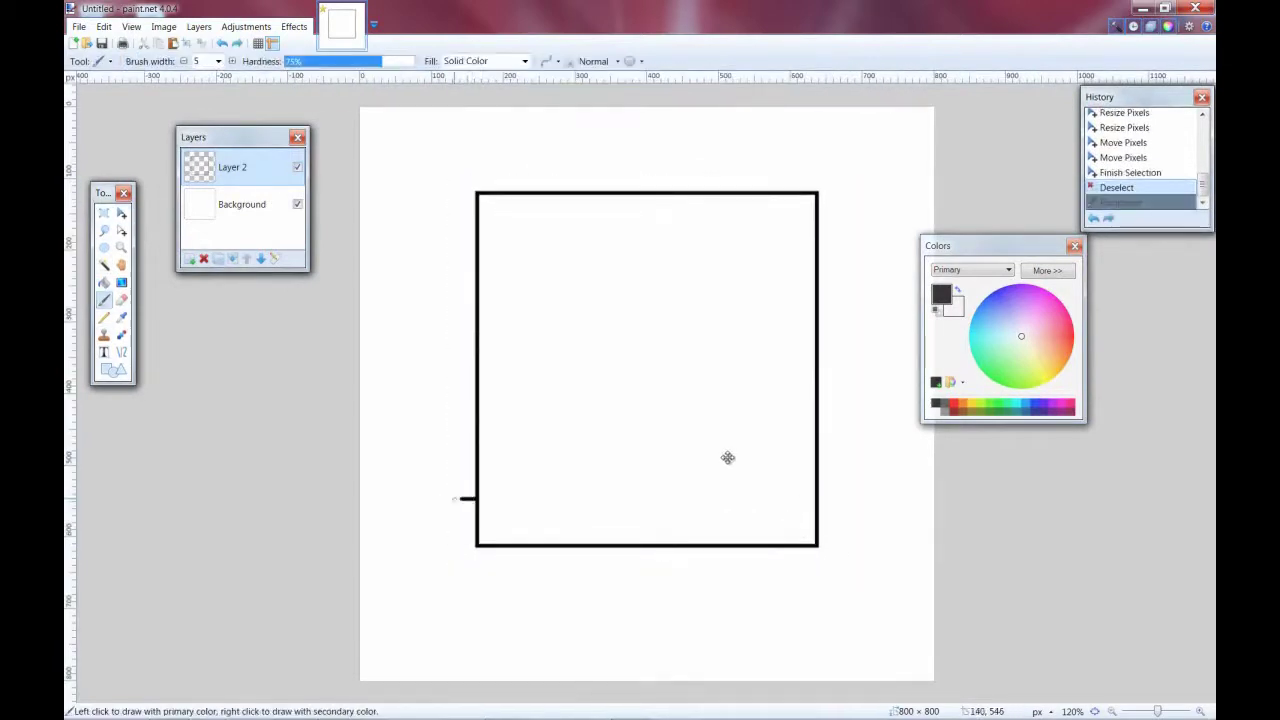
{"action": "left_click_drag", "start_coordinate": [476, 493], "coordinate": [360, 560]}
{"action": "key", "text": "ctrl+plus"}
{"action": "key", "text": "ctrl+plus"}
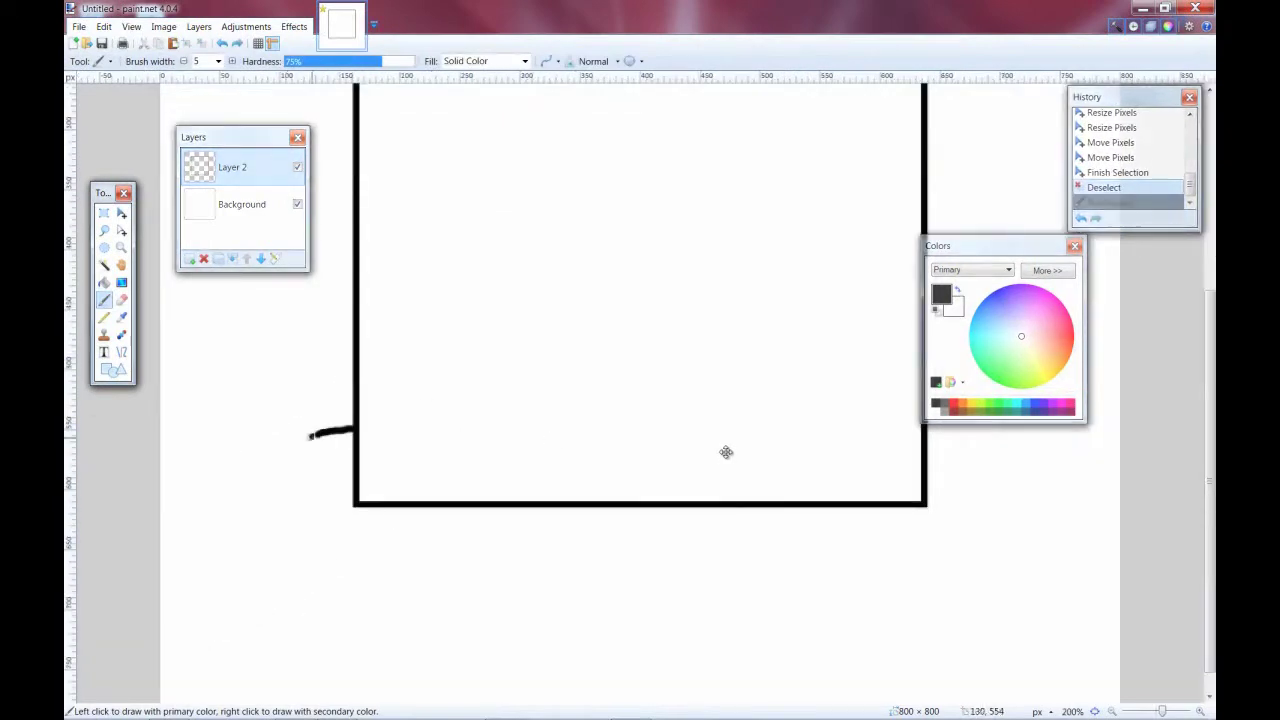
{"action": "key", "text": "ctrl+z"}
{"action": "mouse_move", "coordinate": [355, 428]}
{"action": "left_mouse_down"}
{"action": "mouse_move", "coordinate": [160, 530]}
{"action": "mouse_move", "coordinate": [324, 437]}
{"action": "mouse_move", "coordinate": [160, 540]}
{"action": "mouse_move", "coordinate": [160, 560]}
{"action": "left_mouse_up"}
{"action": "key", "text": "ctrl+z"}
{"action": "key", "text": "ctrl+z"}
{"action": "key", "text": "ctrl+z"}
{"action": "key", "text": "ctrl+minus"}
{"action": "key", "text": "ctrl+minus"}
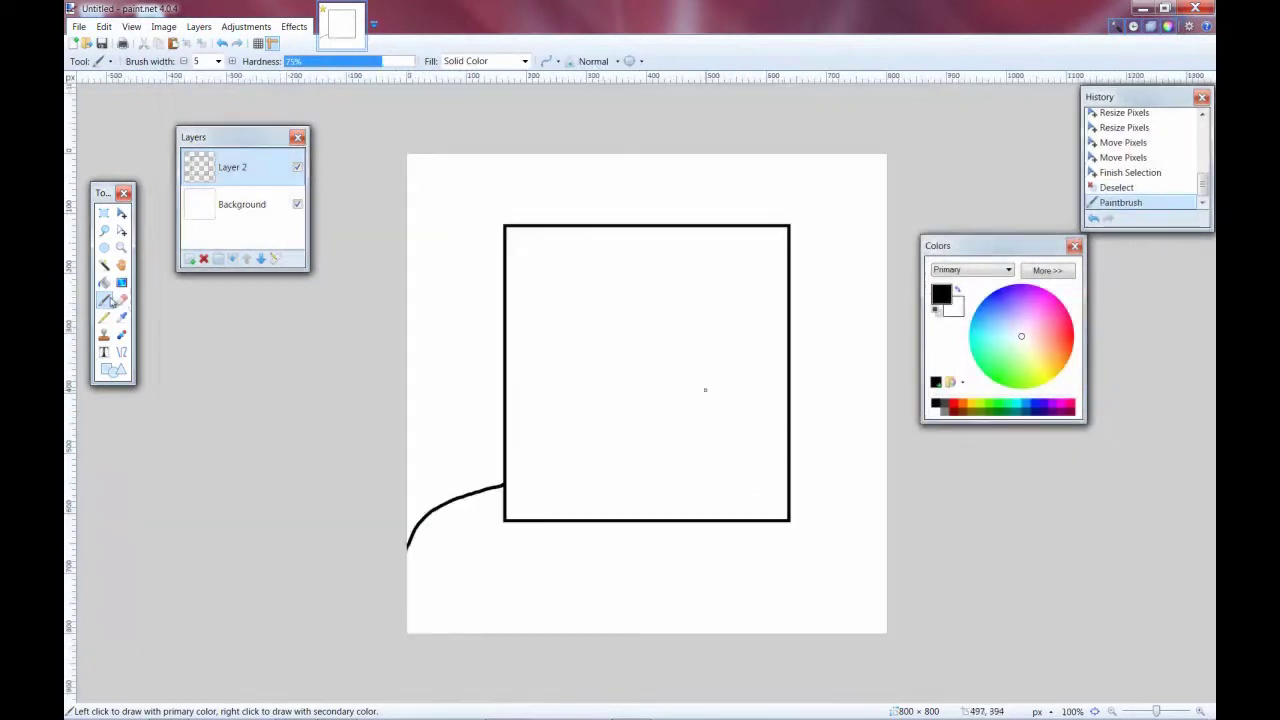
Try to paint a mirrored right shoulder curve from the square's lower right side to the canvas edge.
{"action": "key", "text": "ctrl+z"}
{"action": "left_click_drag", "start_coordinate": [790, 484], "coordinate": [805, 486]}
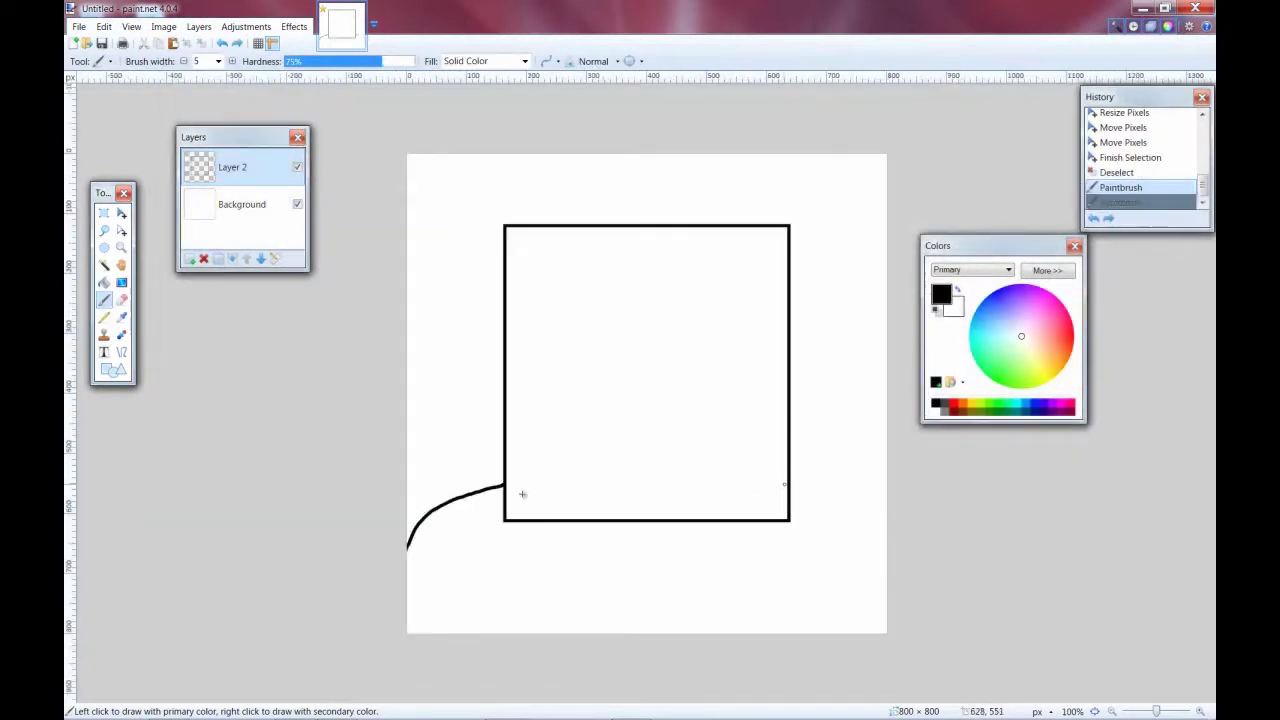
{"action": "key", "text": "ctrl+z"}
{"action": "key", "text": "ctrl+plus"}
{"action": "key", "text": "ctrl+plus"}
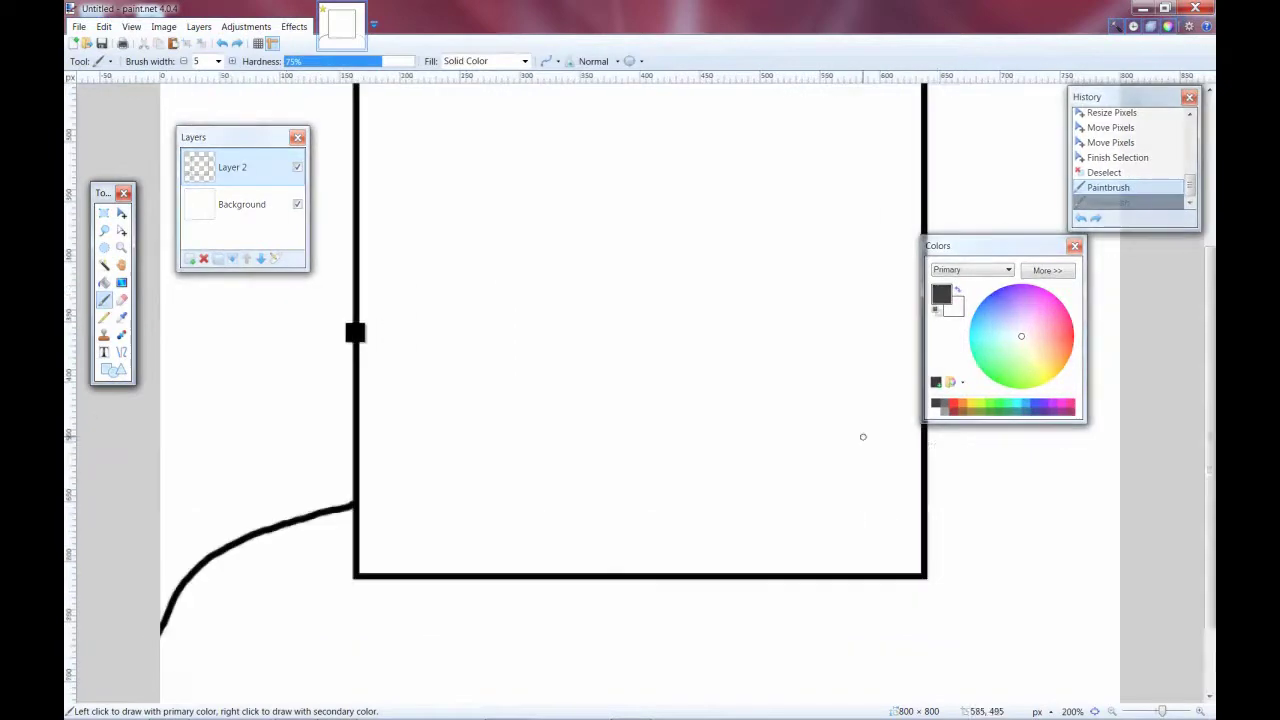
{"action": "left_click_drag", "start_coordinate": [930, 491], "coordinate": [1118, 620]}
{"action": "key", "text": "ctrl+z"}
{"action": "left_click_drag", "start_coordinate": [1090, 548], "coordinate": [1115, 570]}
{"action": "key", "text": "ctrl+z"}
{"action": "mouse_move", "coordinate": [930, 500]}
{"action": "left_mouse_down"}
{"action": "mouse_move", "coordinate": [1012, 527]}
{"action": "mouse_move", "coordinate": [1147, 629]}
{"action": "mouse_move", "coordinate": [943, 506]}
{"action": "mouse_move", "coordinate": [1122, 594]}
{"action": "left_mouse_up"}
{"action": "key", "text": "ctrl+z"}
{"action": "key", "text": "ctrl+minus"}
{"action": "key", "text": "ctrl+z"}
Retry the right shoulder curve at the same height as the left shoulder.
{"action": "key", "text": "ctrl+minus"}
{"action": "key", "text": "ctrl+minus"}
{"action": "key", "text": "ctrl+minus"}
{"action": "key", "text": "ctrl+plus"}
{"action": "key", "text": "ctrl+plus"}
{"action": "key", "text": "ctrl+plus"}
{"action": "key", "text": "ctrl+z"}
{"action": "mouse_move", "coordinate": [857, 466]}
{"action": "left_mouse_down"}
{"action": "mouse_move", "coordinate": [1000, 590]}
{"action": "mouse_move", "coordinate": [994, 534]}
{"action": "mouse_move", "coordinate": [950, 500]}
{"action": "mouse_move", "coordinate": [1000, 546]}
{"action": "left_mouse_up"}
{"action": "key", "text": "ctrl+z"}
{"action": "key", "text": "ctrl+z"}
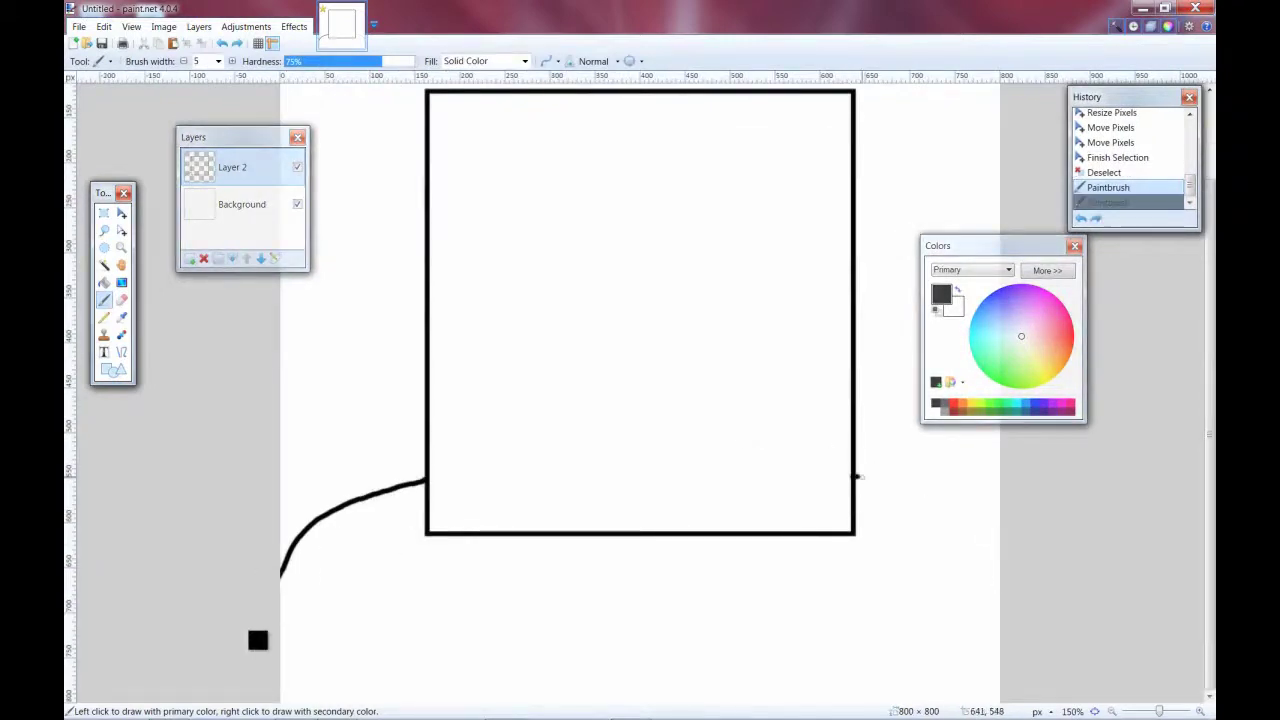
{"action": "key", "text": "ctrl+y"}
{"action": "key", "text": "ctrl+z"}
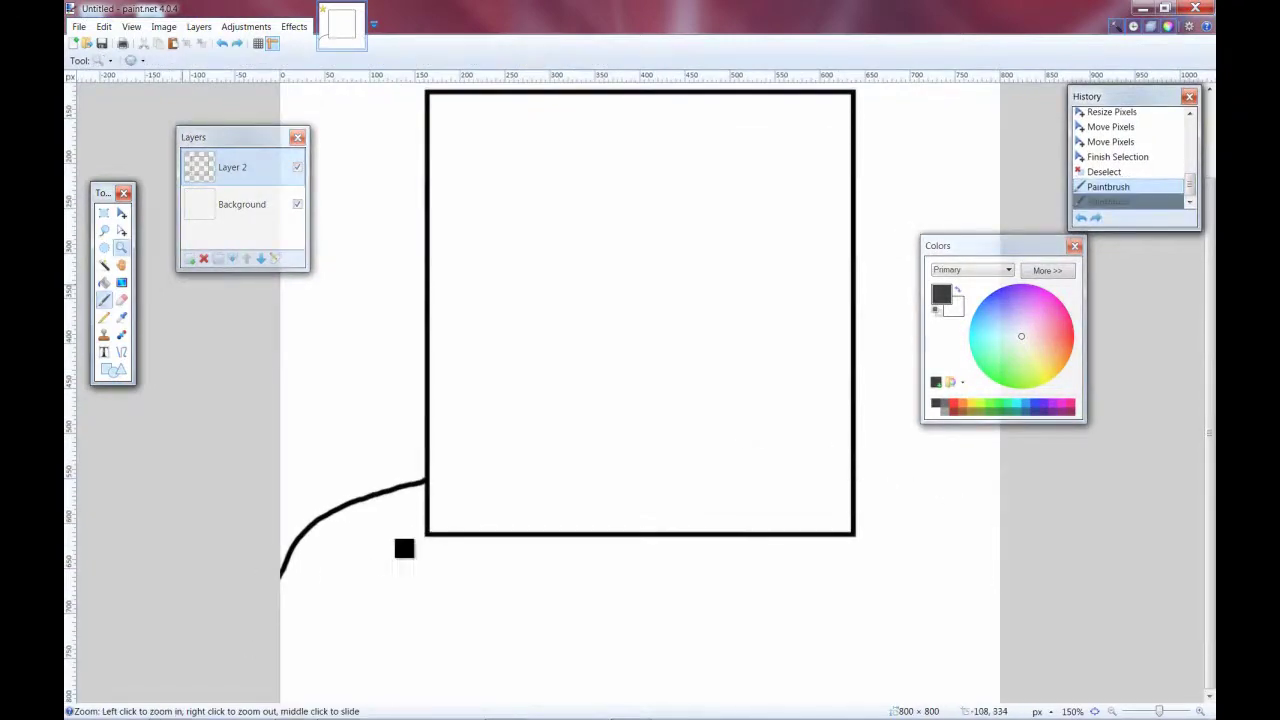
Undo the shoulder painting back to the square's selection, shift the square slightly to the right and deselect it.
{"action": "key", "text": "ctrl+minus"}
{"action": "key", "text": "ctrl+minus"}
{"action": "key", "text": "ctrl+minus"}
{"action": "key", "text": "ctrl+plus"}
{"action": "key", "text": "ctrl+plus"}
{"action": "key", "text": "ctrl+z"}
{"action": "key", "text": "ctrl+z"}
{"action": "key", "text": "ctrl+z"}
{"action": "left_click_drag", "start_coordinate": [872, 579], "coordinate": [868, 579]}
{"action": "key", "text": "ctrl+d"}
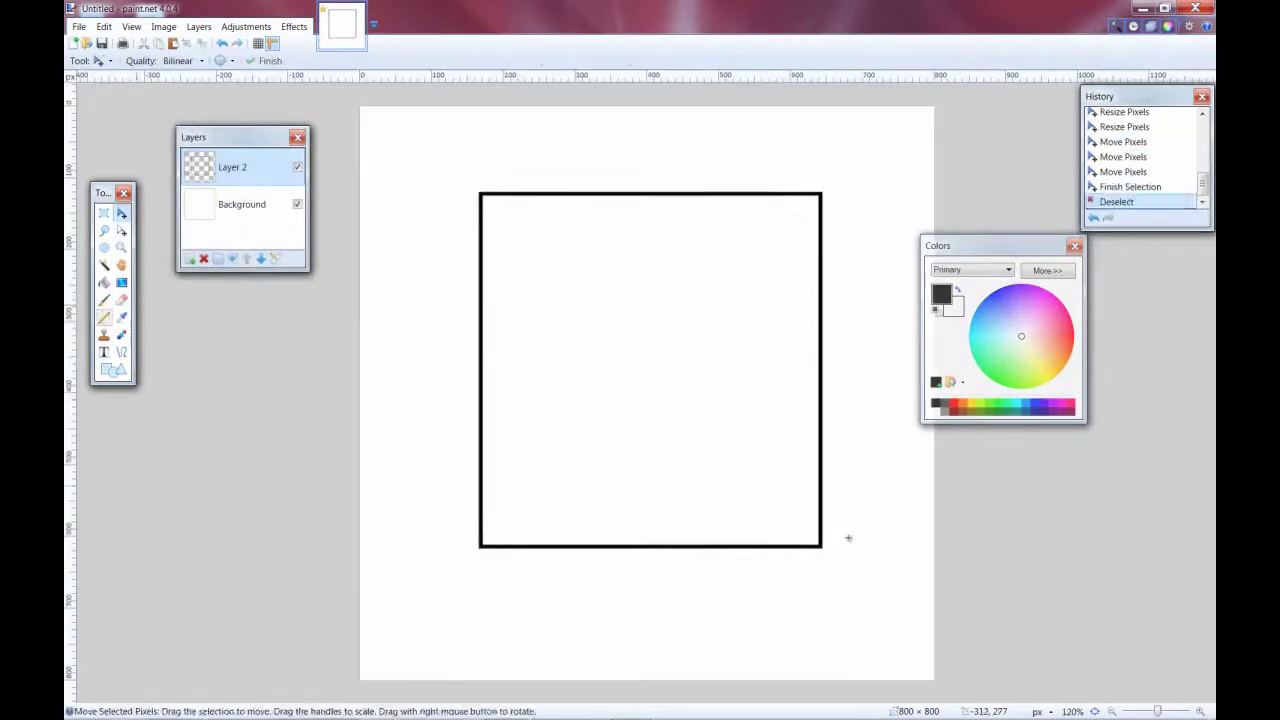
Try to paint both shoulder curves from the repositioned square's lower sides to the canvas edges.
{"action": "key", "text": "b"}
{"action": "left_click_drag", "start_coordinate": [399, 508], "coordinate": [360, 557]}
{"action": "key", "text": "ctrl+z"}
{"action": "mouse_move", "coordinate": [480, 491]}
{"action": "left_mouse_down"}
{"action": "mouse_move", "coordinate": [405, 479]}
{"action": "mouse_move", "coordinate": [359, 534]}
{"action": "left_mouse_up"}
{"action": "key", "text": "ctrl+plus"}
{"action": "key", "text": "ctrl+plus"}
{"action": "mouse_move", "coordinate": [928, 532]}
{"action": "left_mouse_down"}
{"action": "mouse_move", "coordinate": [960, 536]}
{"action": "mouse_move", "coordinate": [1137, 643]}
{"action": "mouse_move", "coordinate": [979, 536]}
{"action": "mouse_move", "coordinate": [1110, 612]}
{"action": "left_mouse_up"}
{"action": "key", "text": "ctrl+z"}
{"action": "key", "text": "ctrl+b"}
{"action": "key", "text": "ctrl+z"}
{"action": "key", "text": "ctrl+z"}
Paint matching left and right shoulder curves out to the canvas edges, and pencil a shallow collar curve beneath the square.
{"action": "key", "text": "ctrl+plus"}
{"action": "key", "text": "ctrl+plus"}
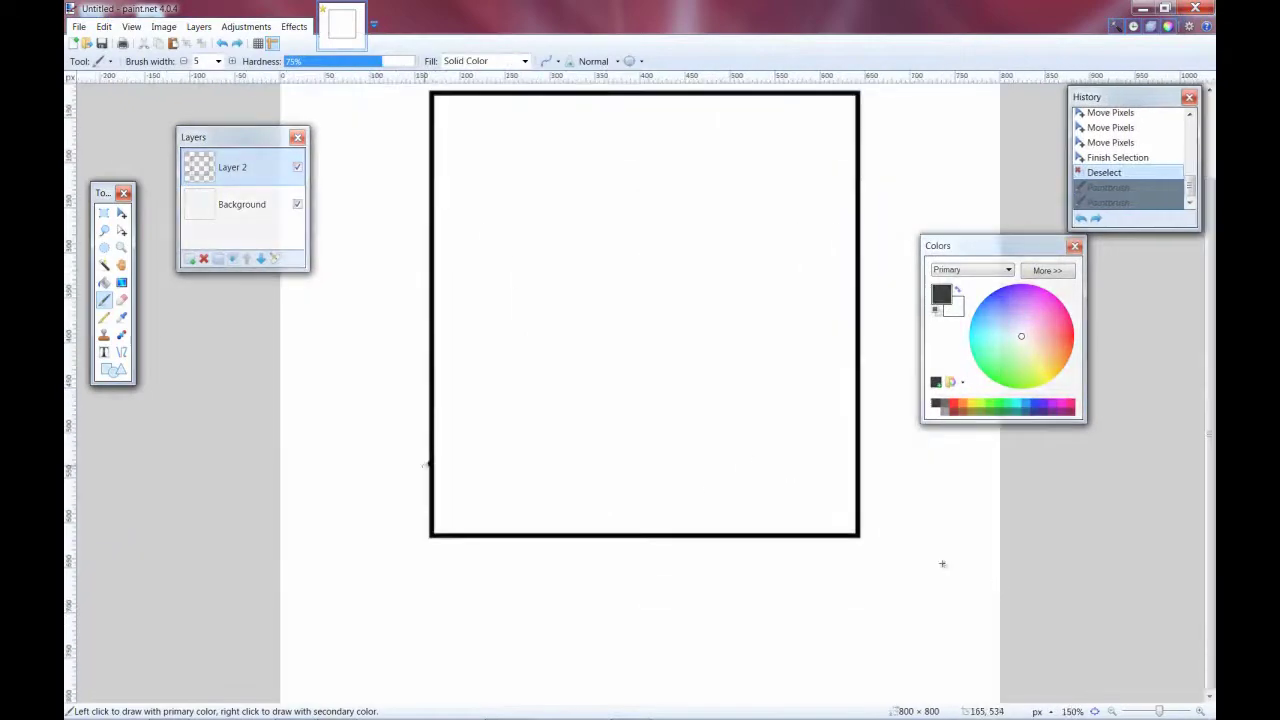
{"action": "key", "text": "ctrl+y"}
{"action": "key", "text": "ctrl+plus"}
{"action": "key", "text": "ctrl+minus"}
{"action": "key", "text": "ctrl+y"}
{"action": "key", "text": "ctrl+minus"}
{"action": "key", "text": "ctrl+plus"}
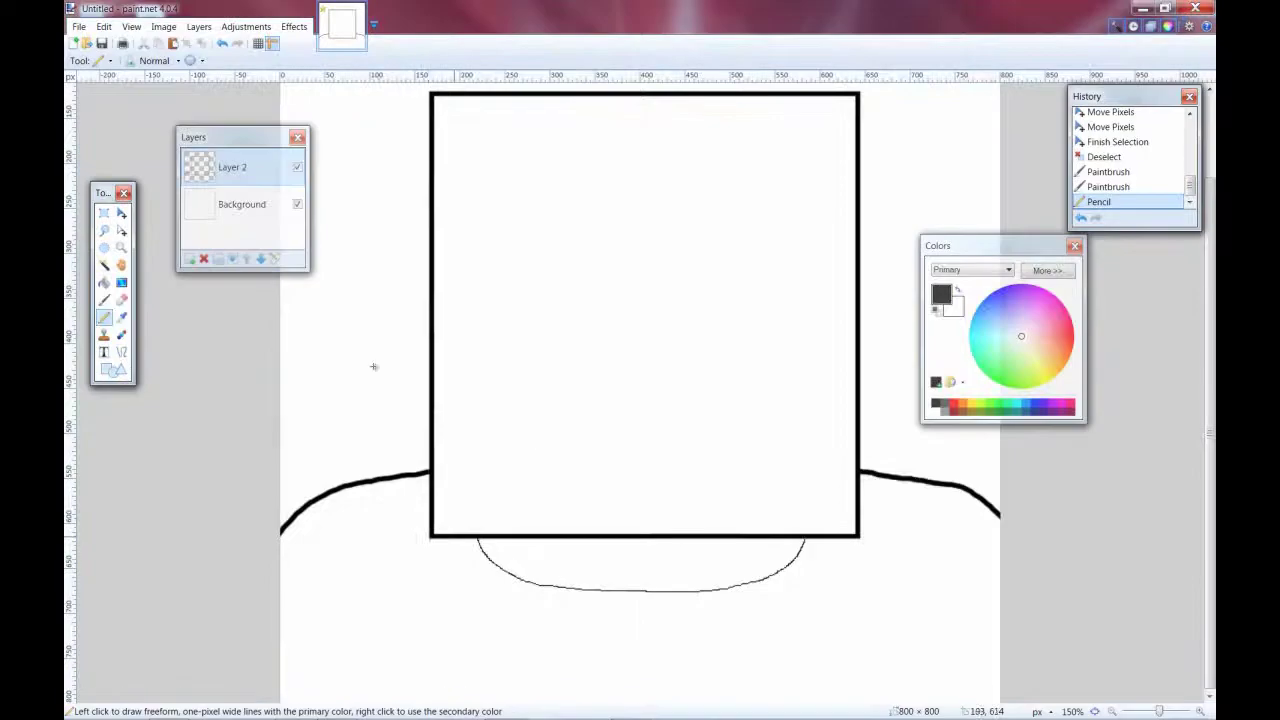
Pencil thin torso lines down from the square's lower corners, and add short crease marks on the shoulders and arms.
{"action": "left_click_drag", "start_coordinate": [431, 539], "coordinate": [437, 702]}
{"action": "left_click_drag", "start_coordinate": [857, 539], "coordinate": [854, 702]}
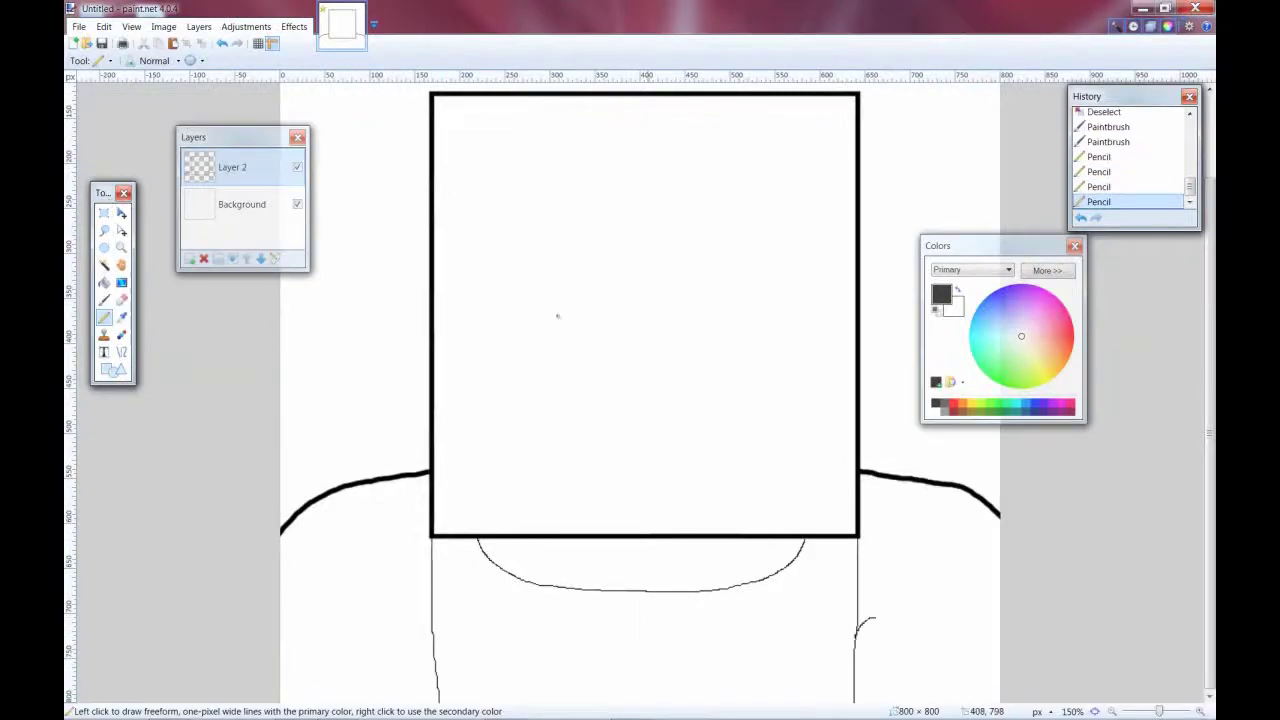
{"action": "key", "text": "ctrl+z"}
{"action": "key", "text": "ctrl+z"}
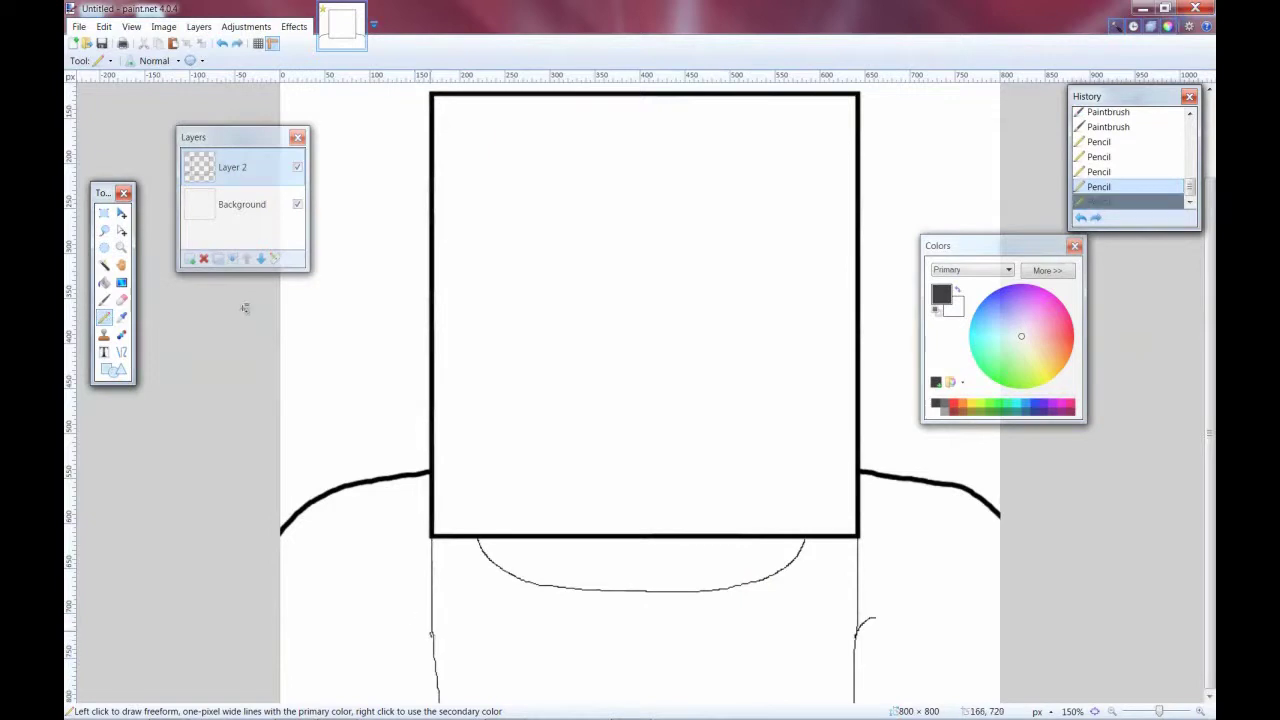
{"action": "key", "text": "ctrl+y"}
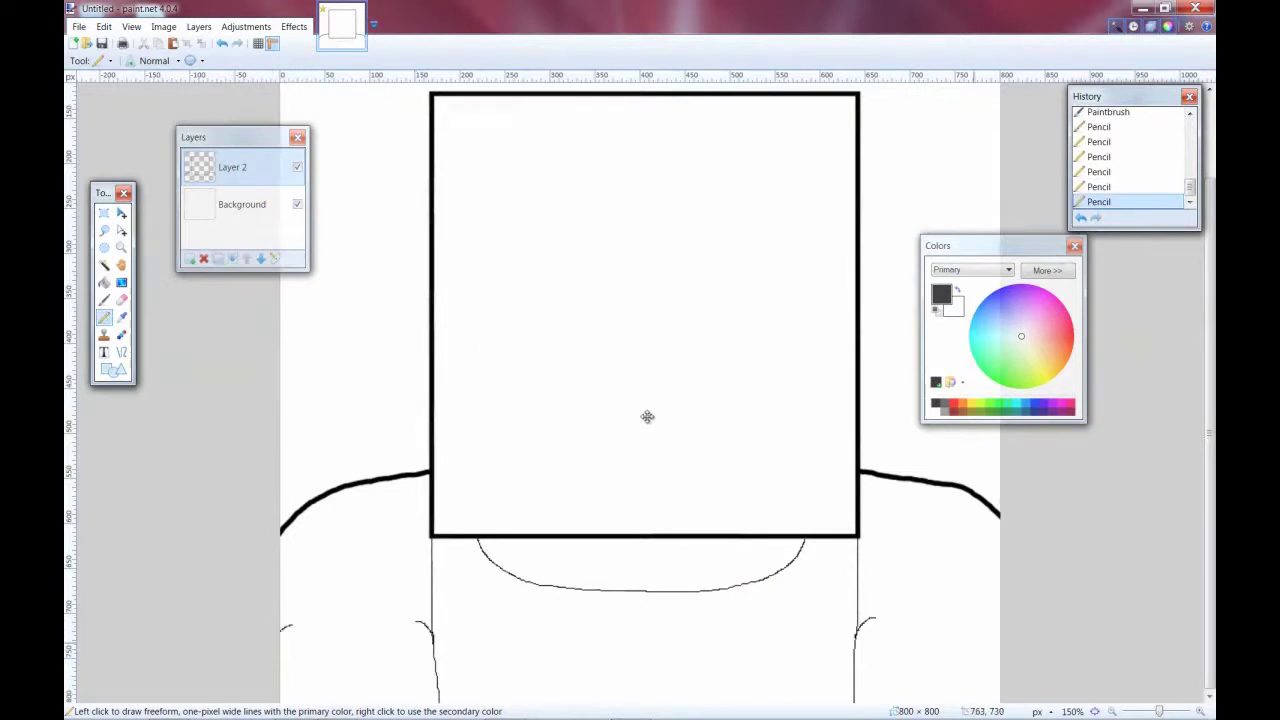
{"action": "key", "text": "ctrl+y"}
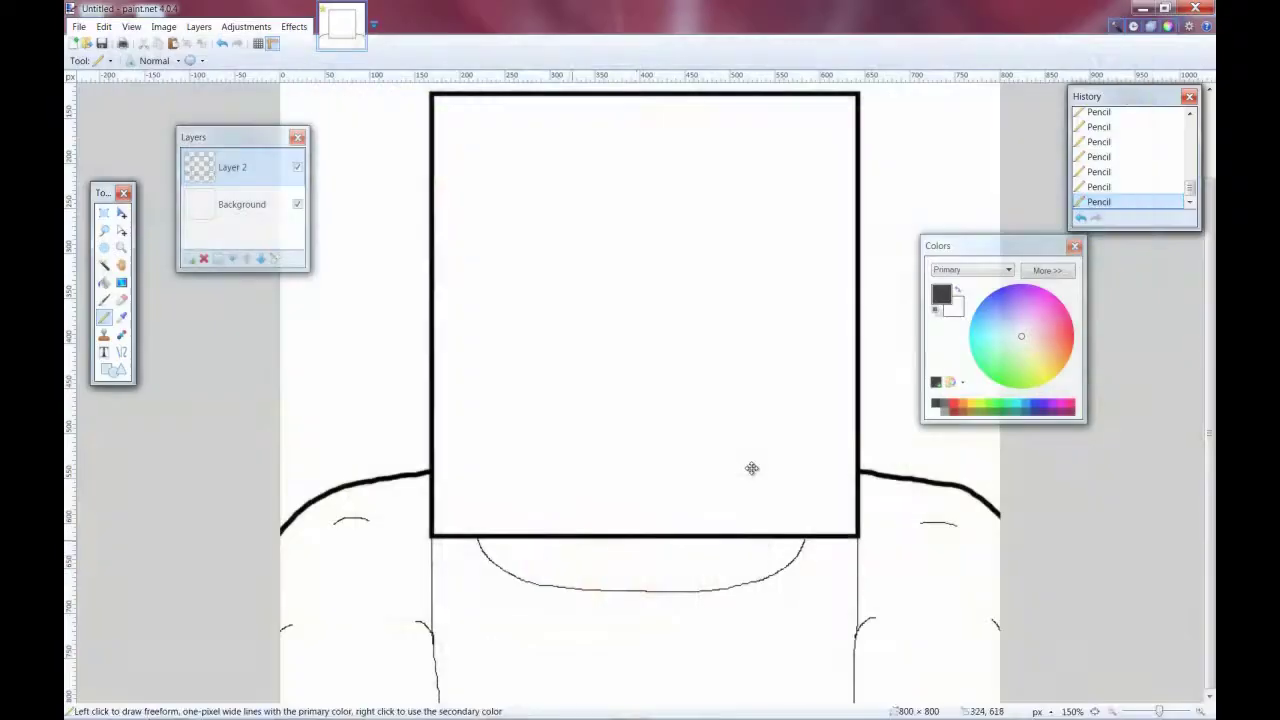
Pencil a tie with a small knot hanging from the square's lower edge through the middle of the collar.
{"action": "key", "text": "ctrl+z"}
{"action": "key", "text": "ctrl+y"}
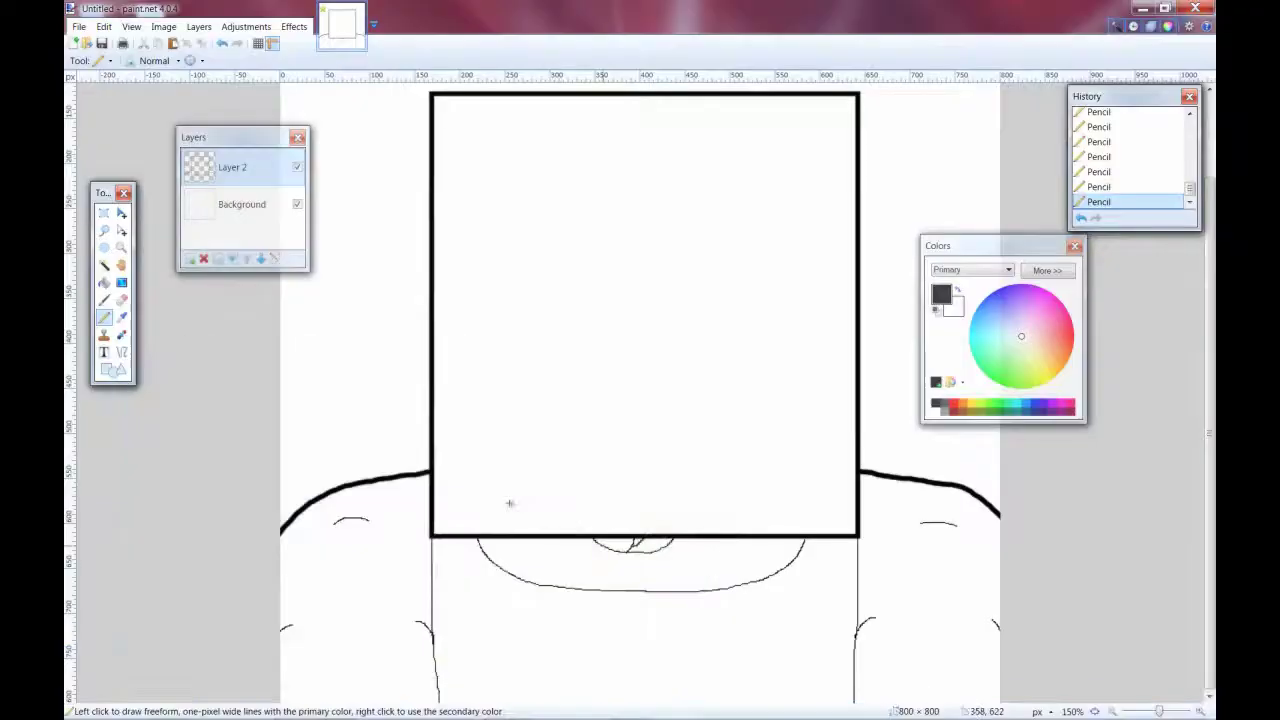
{"action": "key", "text": "ctrl+z"}
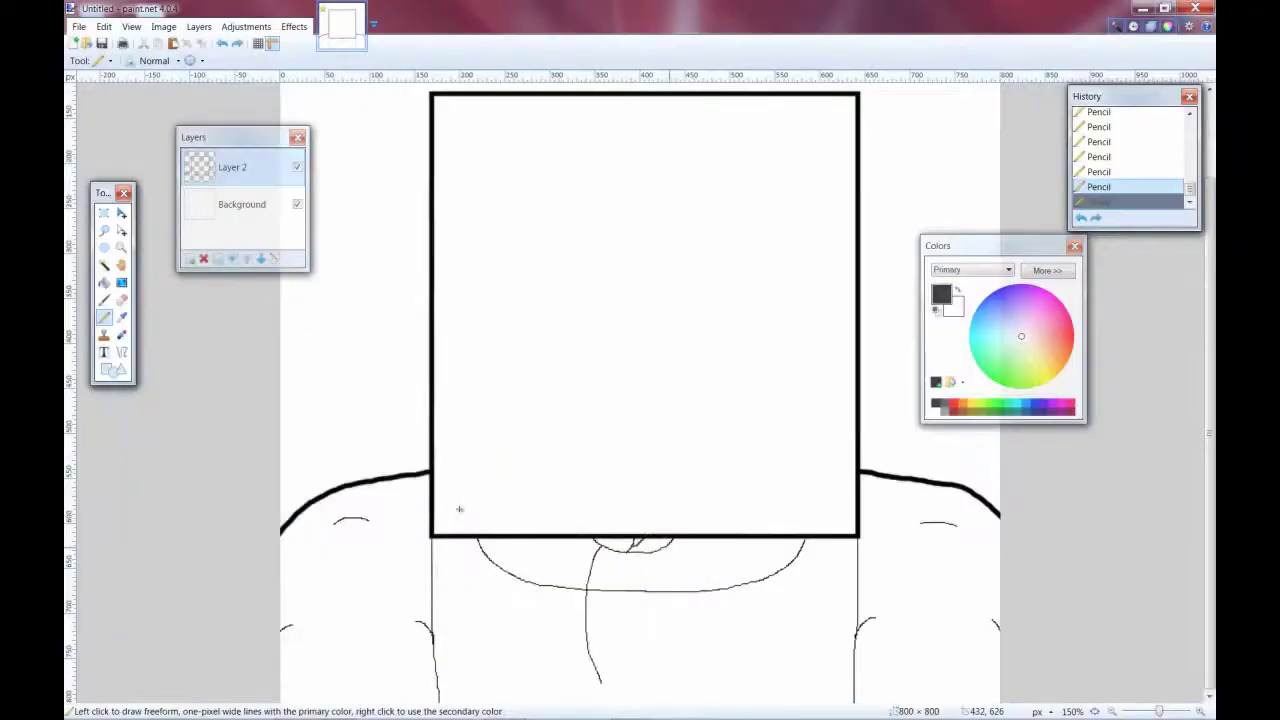
{"action": "key", "text": "ctrl+y"}
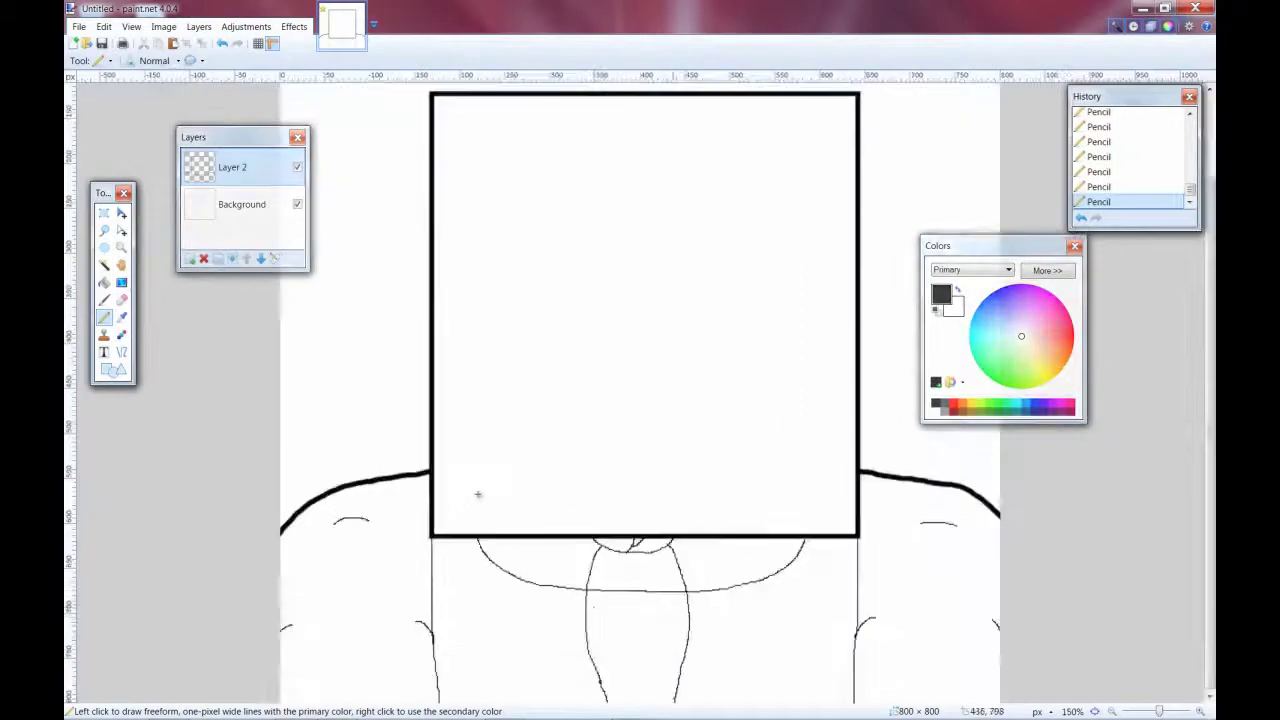
{"action": "key", "text": "ctrl+z"}
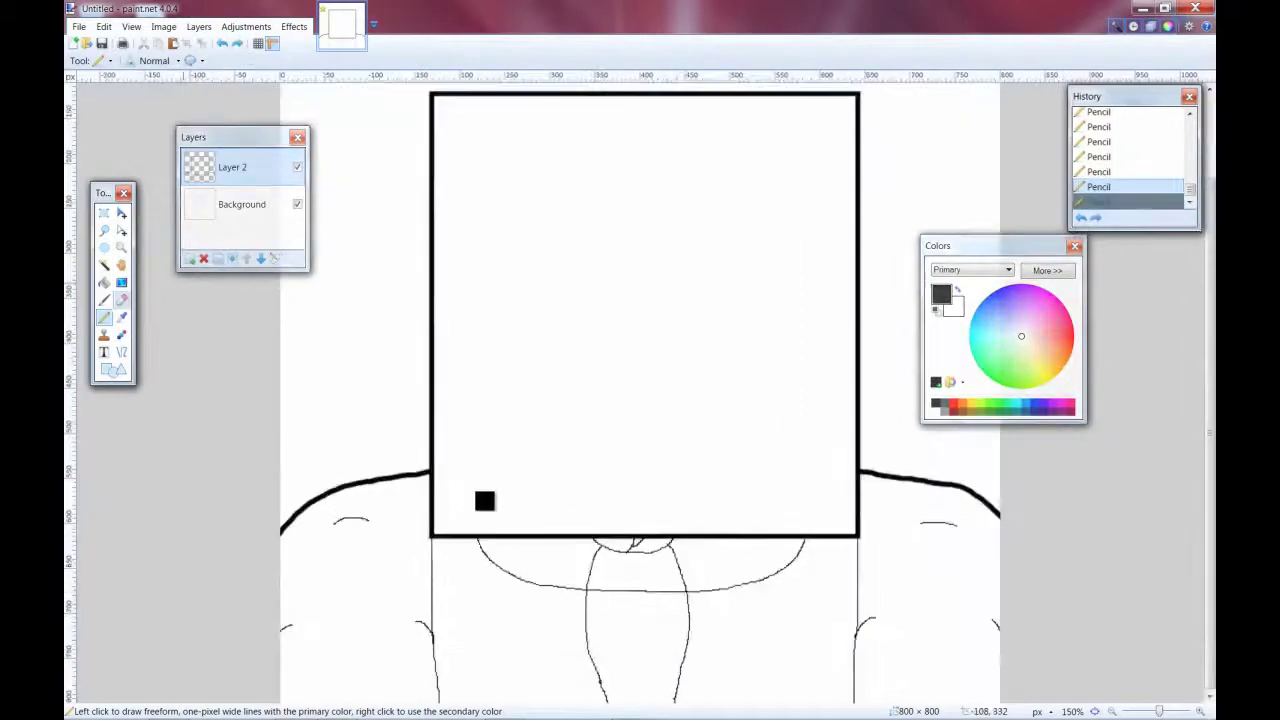
Erase the collar line crossing the tie, and pencil fold marks on the tie and a small circle beside it.
{"action": "key", "text": "e"}
{"action": "left_click_drag", "start_coordinate": [647, 591], "coordinate": [653, 595]}
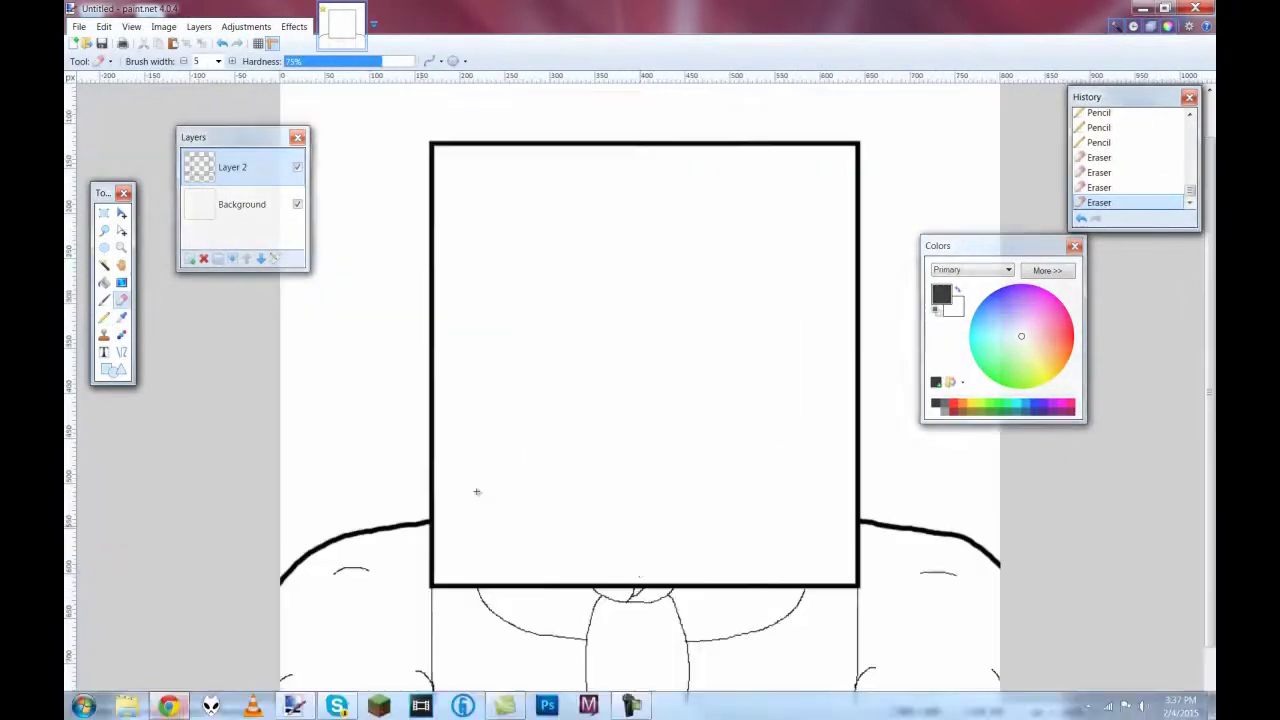
{"action": "key", "text": "p"}
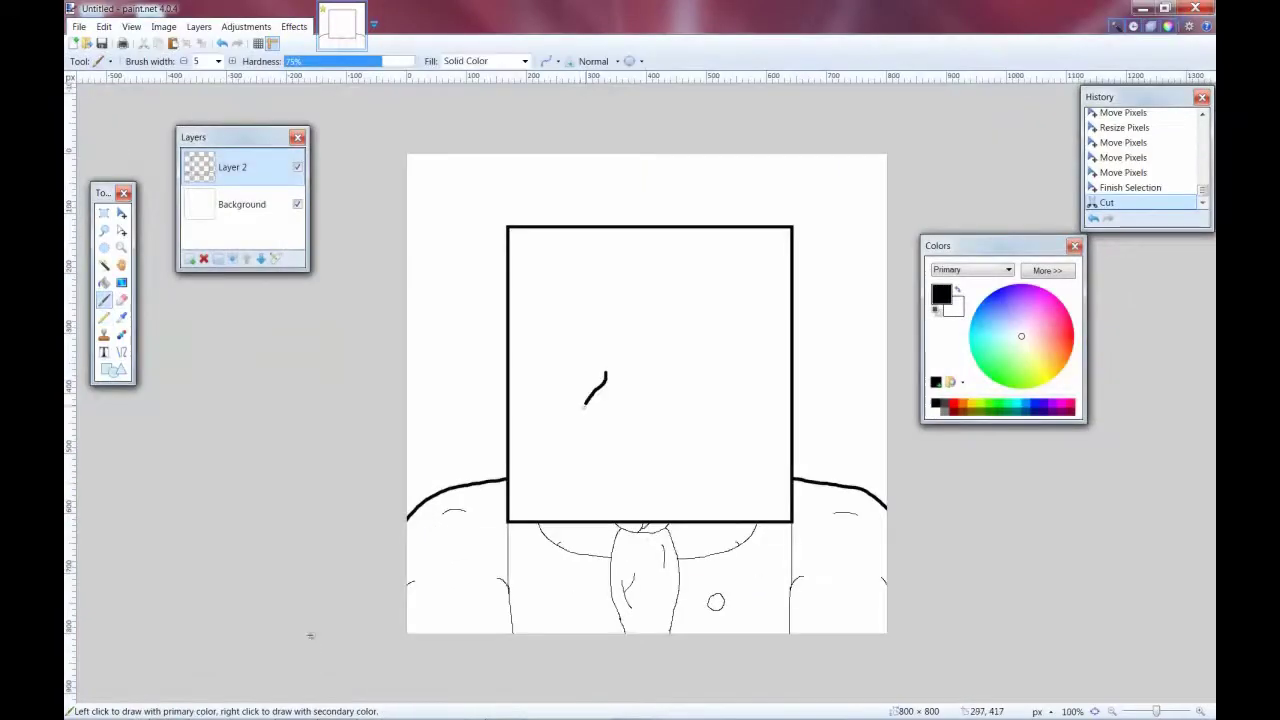
Paint a muzzle outline inside the square with curved sides and a rounded bottom, open at the top.
{"action": "left_click_drag", "start_coordinate": [587, 398], "coordinate": [579, 462]}
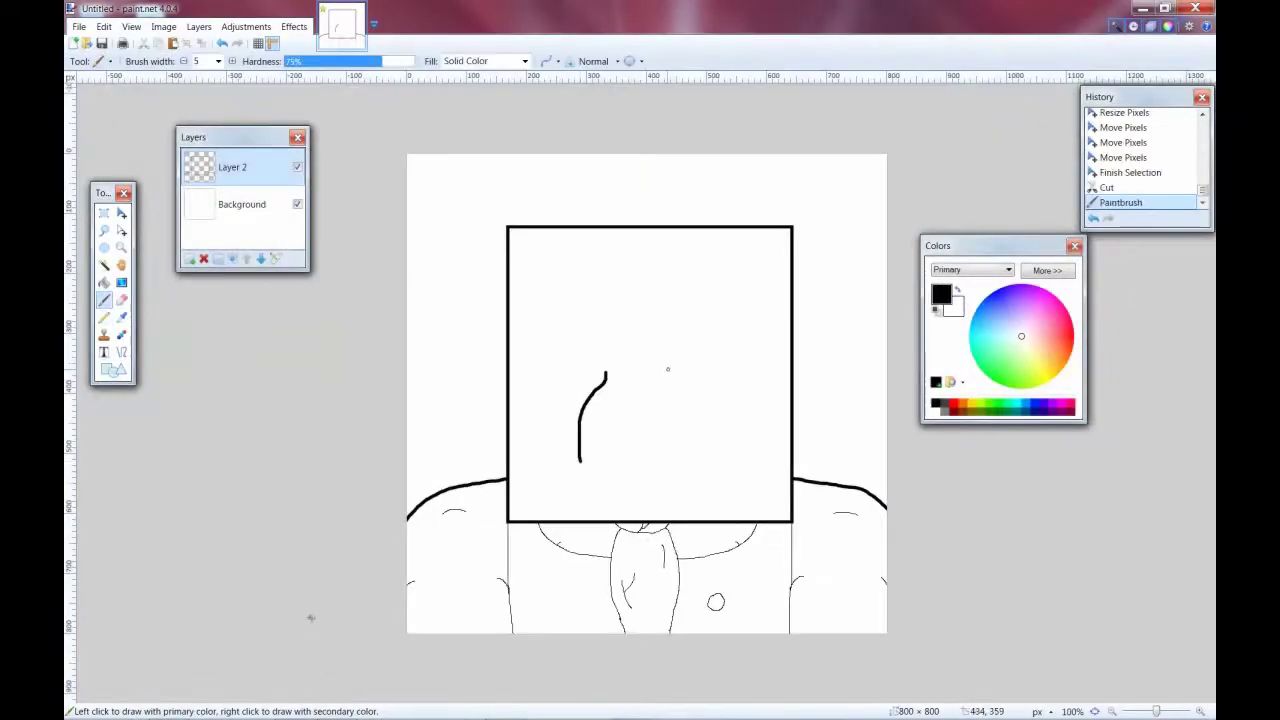
{"action": "left_click_drag", "start_coordinate": [706, 416], "coordinate": [710, 461]}
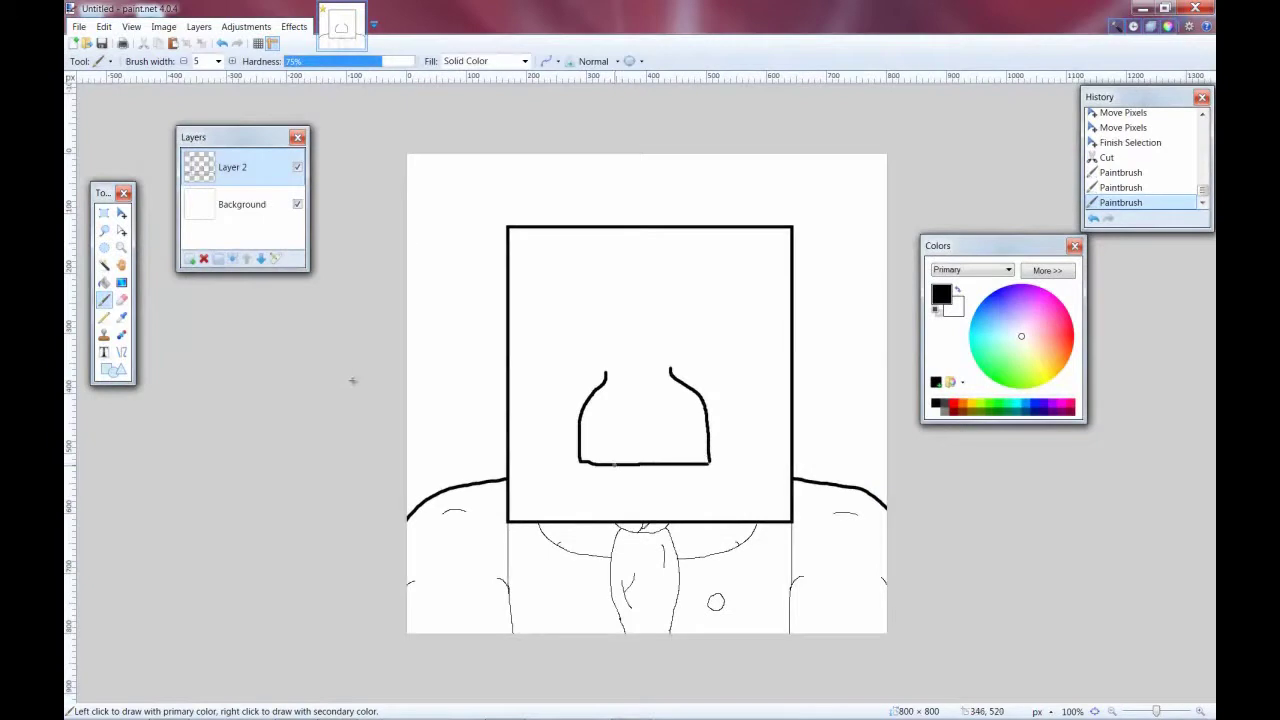
{"action": "key", "text": "ctrl+z"}
{"action": "key", "text": "ctrl+z"}
{"action": "key", "text": "ctrl+z"}
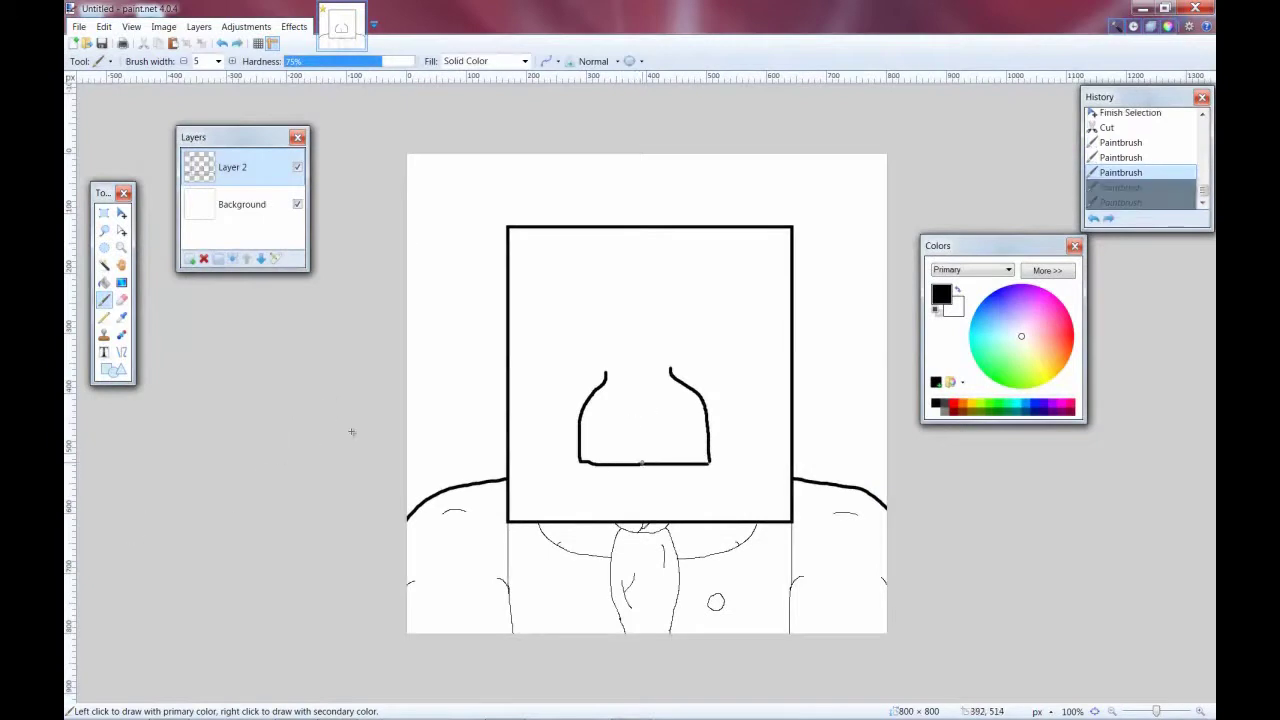
{"action": "key", "text": "ctrl+z"}
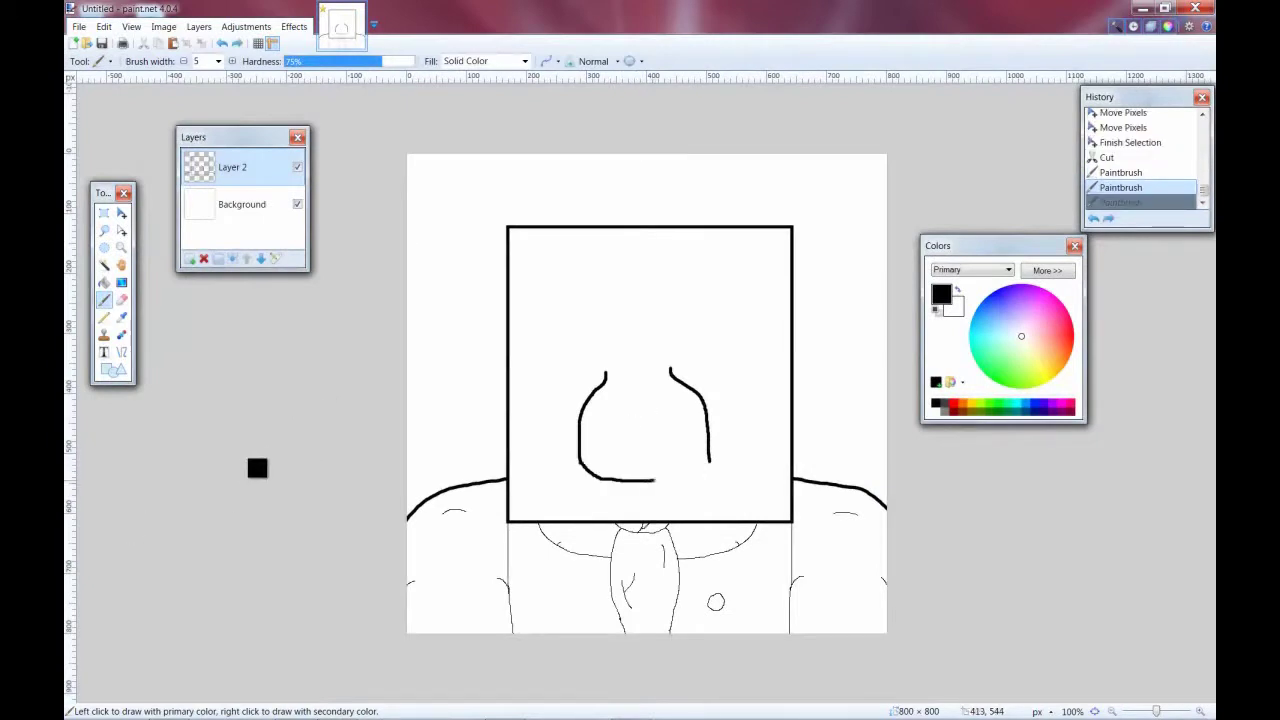
{"action": "key", "text": "ctrl+y"}
{"action": "key", "text": "ctrl+y"}
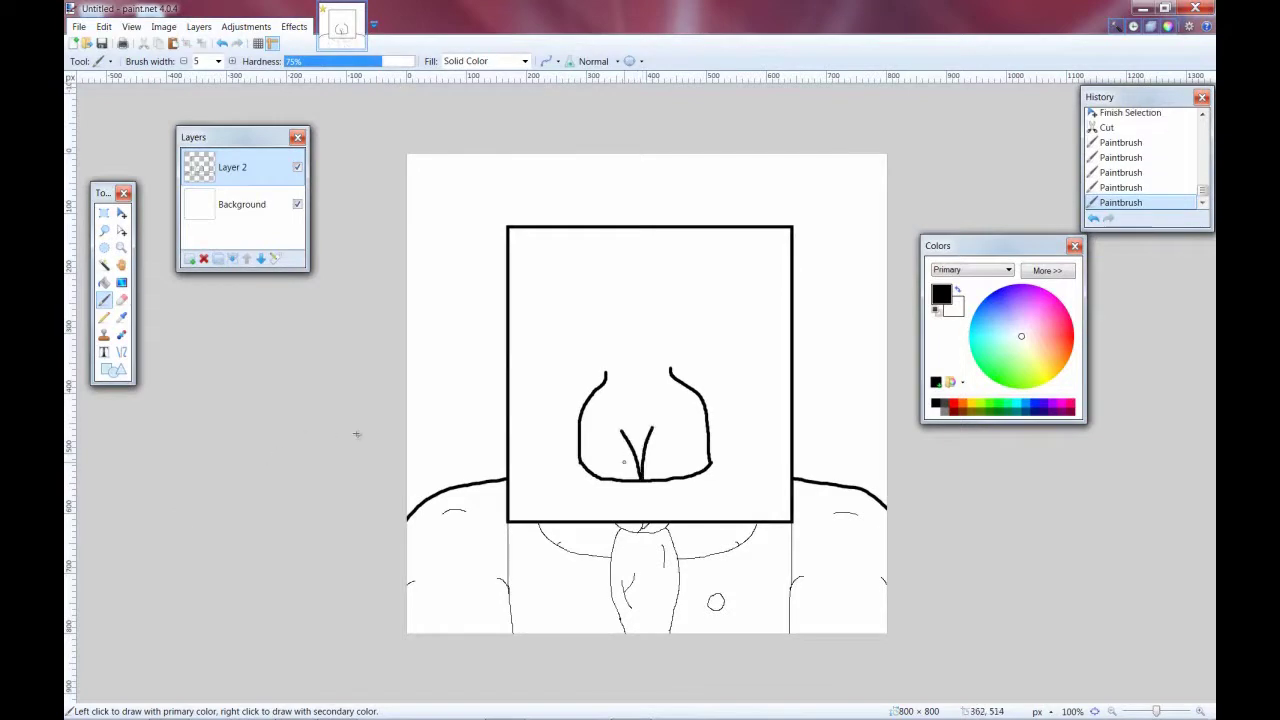
{"action": "key", "text": "ctrl+z"}
{"action": "key", "text": "ctrl+z"}
Pencil a small inverted-triangle nose in the middle of the muzzle.
{"action": "key", "text": "p"}
{"action": "key", "text": "ctrl+plus"}
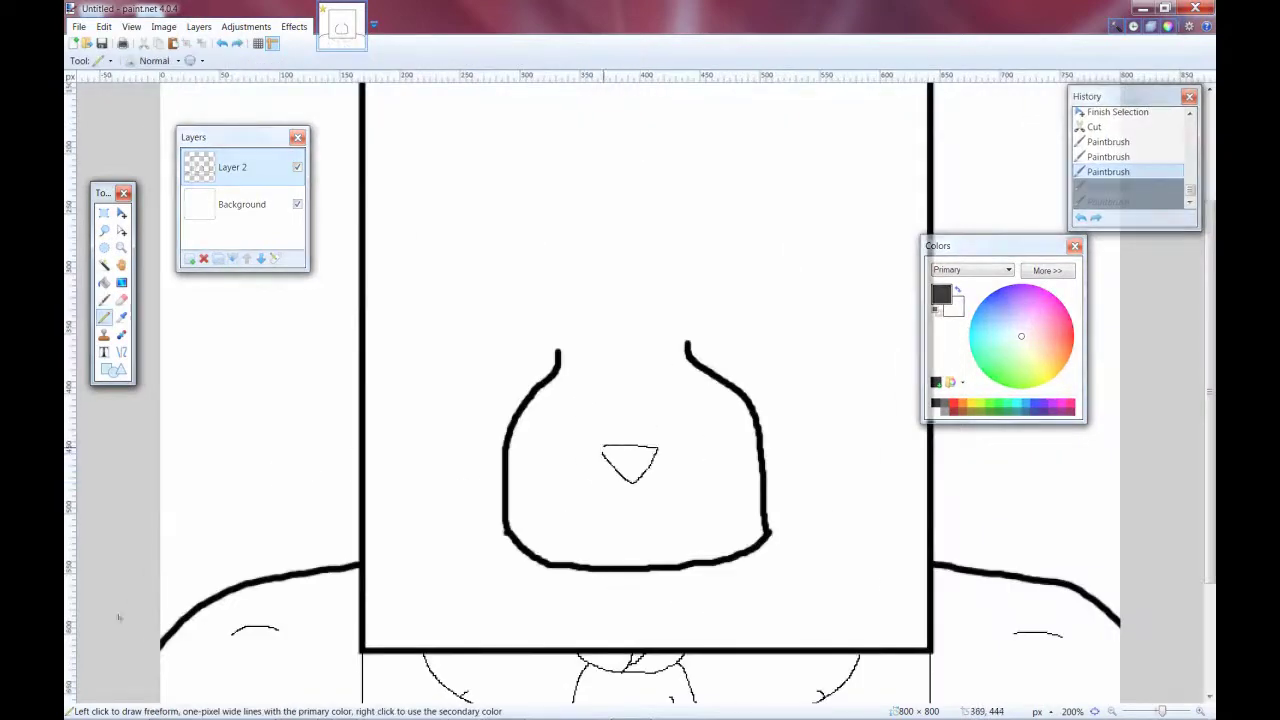
{"action": "left_click_drag", "start_coordinate": [608, 452], "coordinate": [637, 472]}
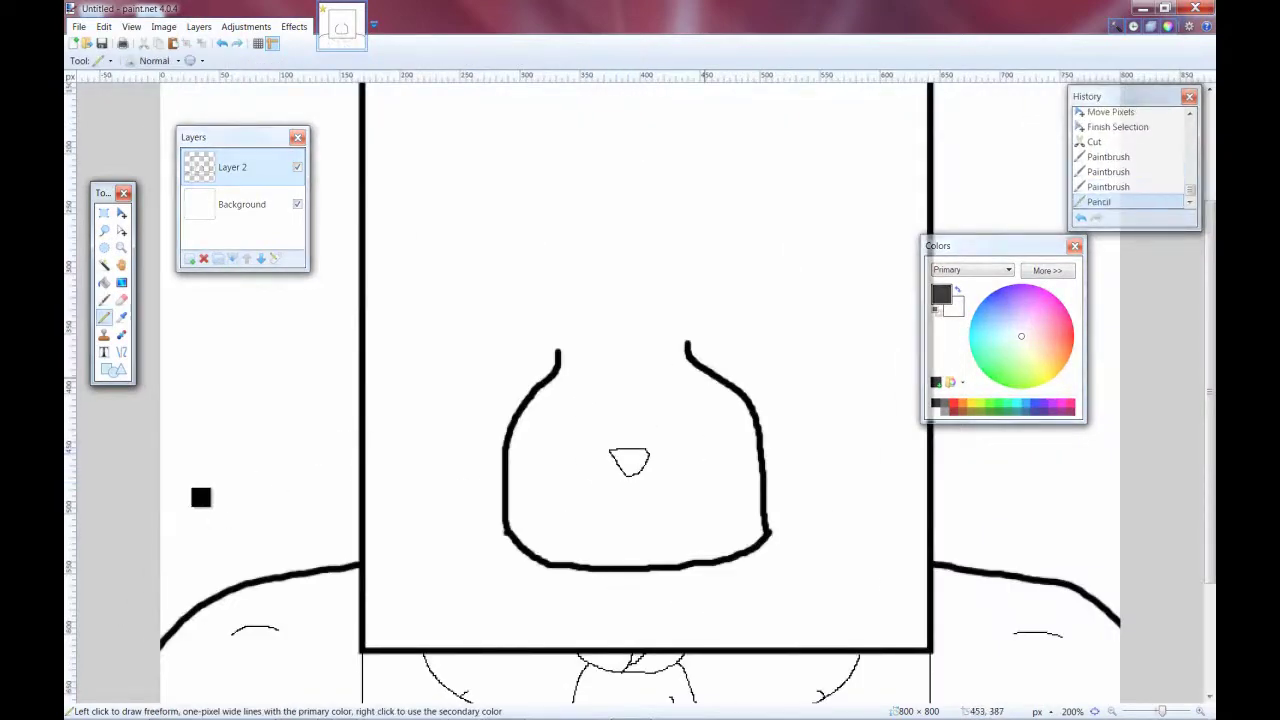
Try to pencil a forked mouth line below the nose and short curved marks on both sides of the muzzle.
{"action": "key", "text": "ctrl+y"}
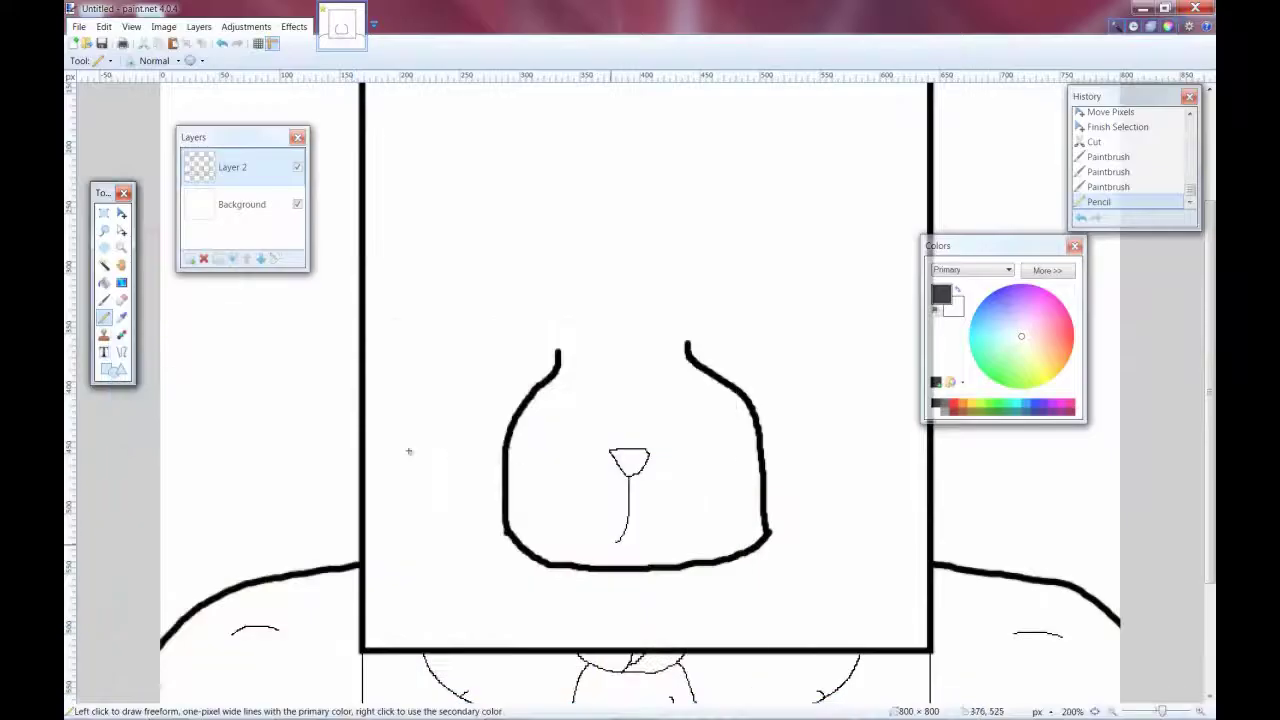
{"action": "left_click_drag", "start_coordinate": [660, 526], "coordinate": [665, 540]}
{"action": "left_click_drag", "start_coordinate": [530, 445], "coordinate": [581, 432]}
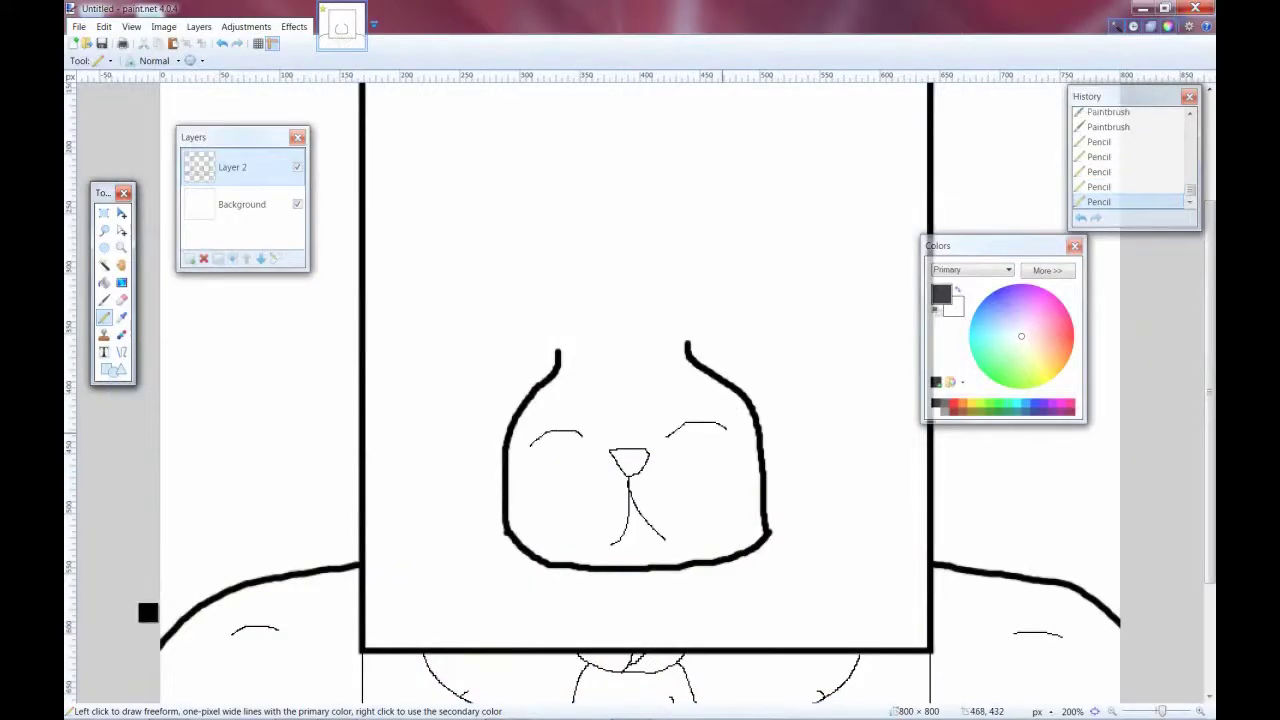
{"action": "key", "text": "ctrl+z"}
{"action": "key", "text": "ctrl+z"}
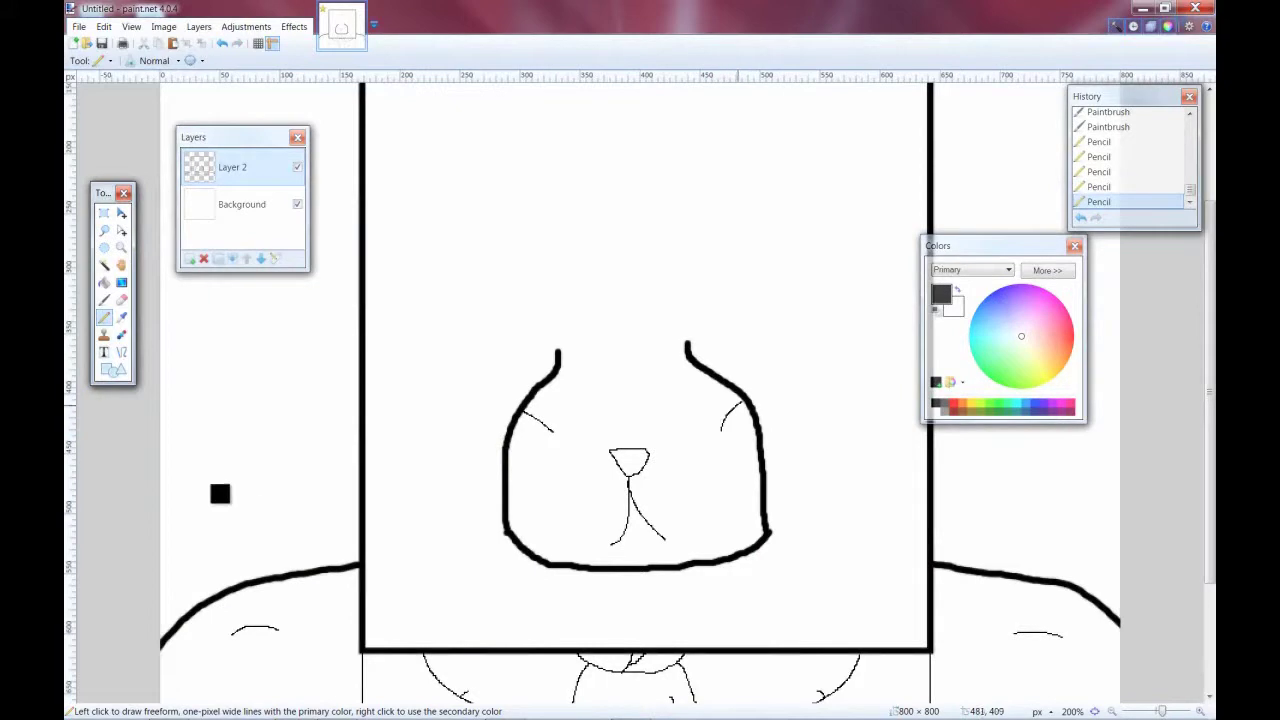
{"action": "key", "text": "ctrl+z"}
{"action": "key", "text": "ctrl+z"}
{"action": "key", "text": "ctrl+z"}
{"action": "key", "text": "ctrl+z"}
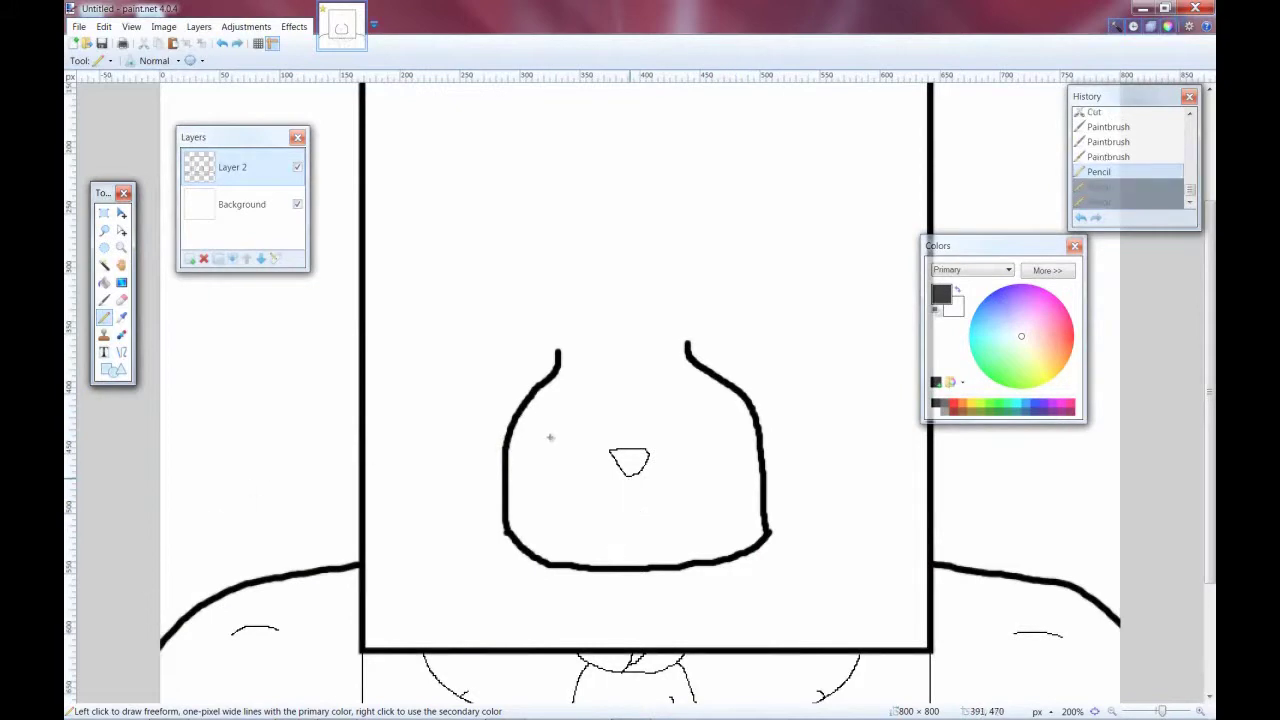
Restore the undone forked mouth line below the triangular nose.
{"action": "key", "text": "ctrl+y"}
{"action": "key", "text": "ctrl+z"}
{"action": "key", "text": "ctrl+y"}
{"action": "key", "text": "ctrl+y"}
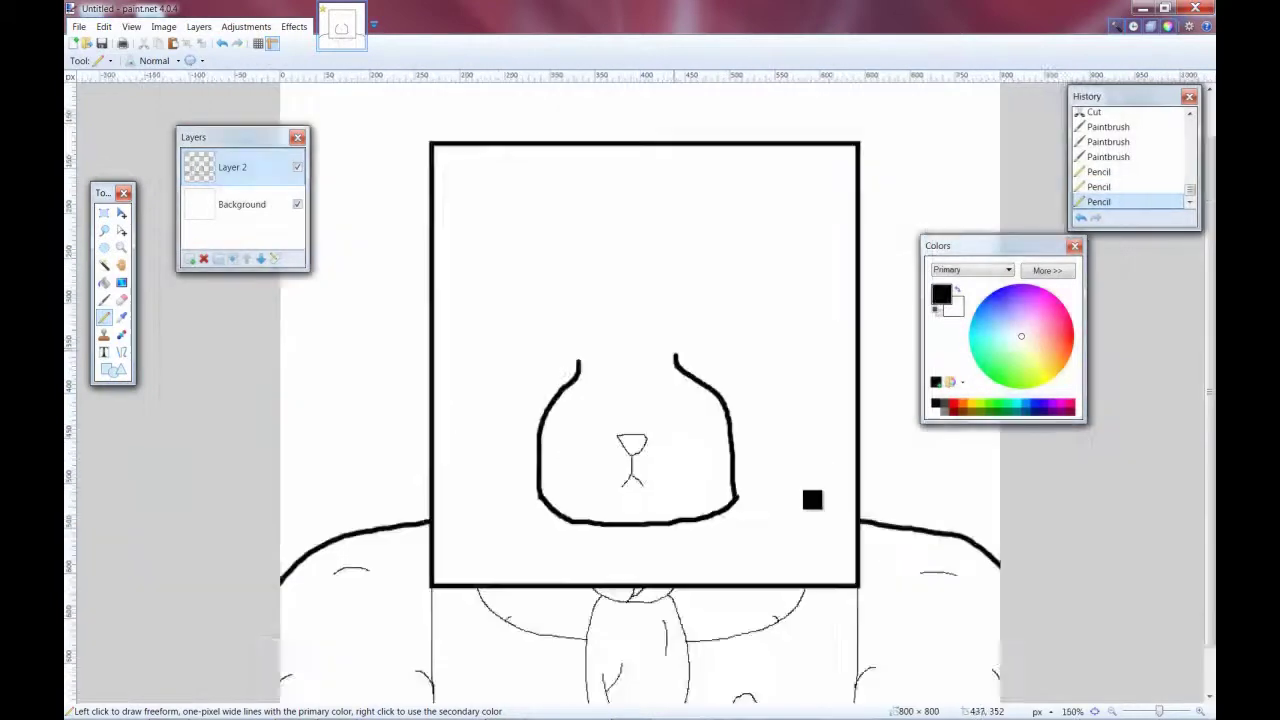
Paint a jagged fur edge along the whole bottom of the muzzle with the 5-width Paintbrush.
{"action": "key", "text": "b"}
{"action": "left_click_drag", "start_coordinate": [506, 528], "coordinate": [509, 552]}
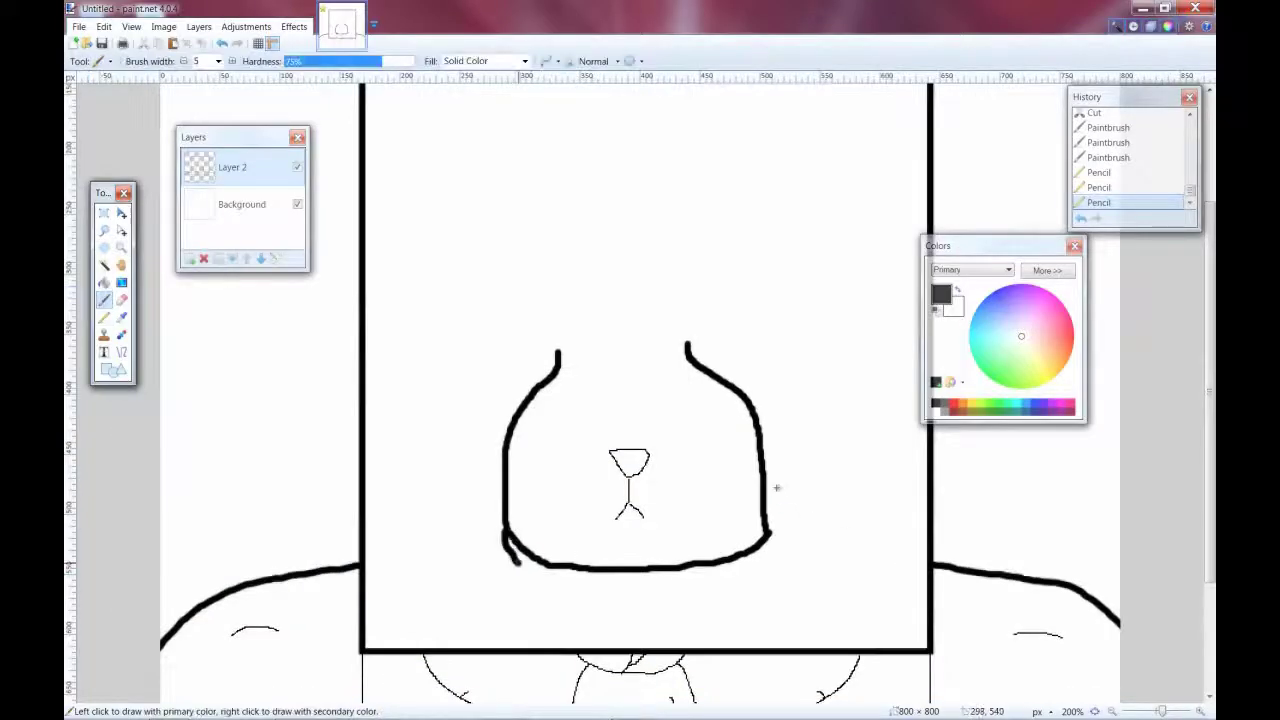
{"action": "left_click_drag", "start_coordinate": [598, 590], "coordinate": [697, 576]}
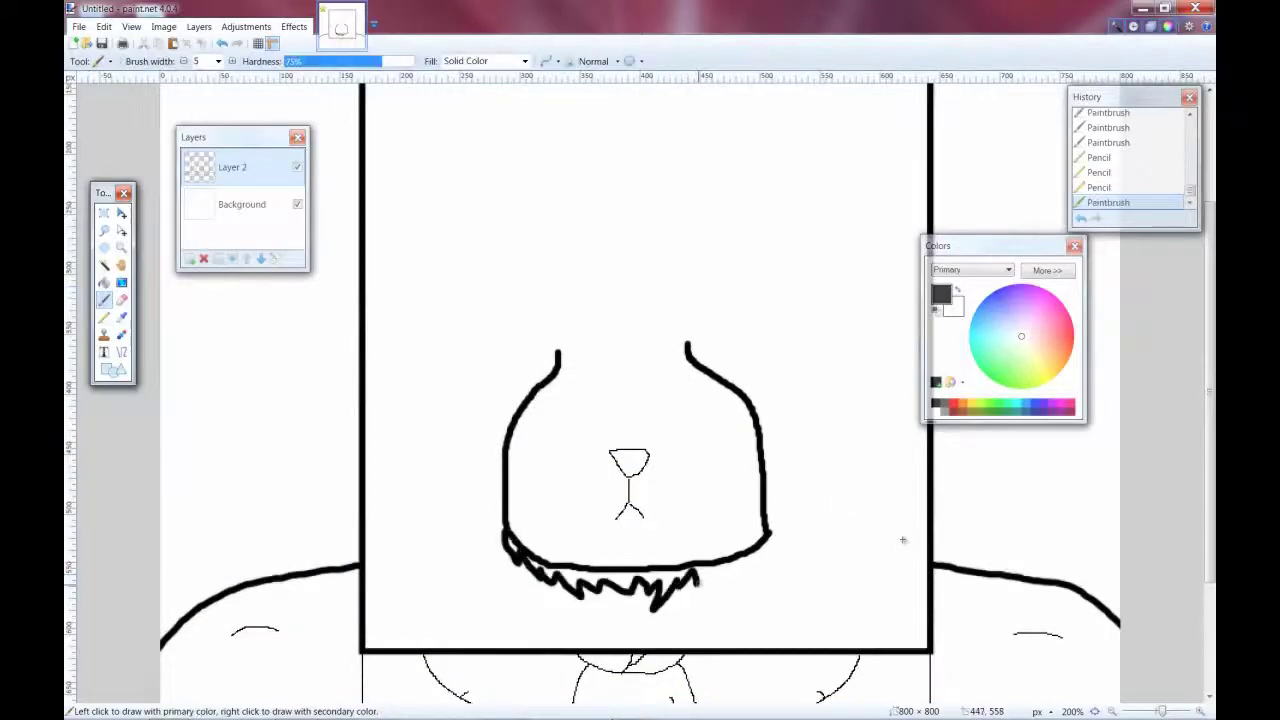
Erase the smooth muzzle bottom line that remains above the jagged fur edge.
{"action": "key", "text": "e"}
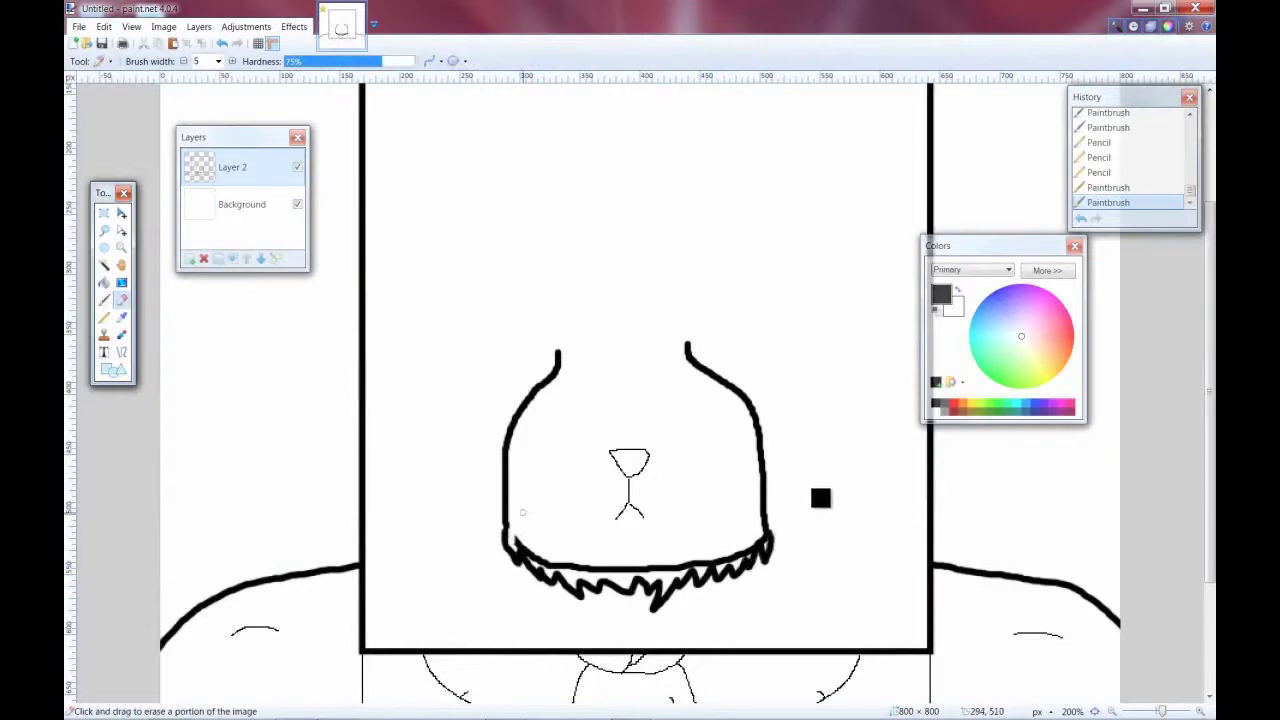
{"action": "left_click_drag", "start_coordinate": [490, 526], "coordinate": [536, 548]}
{"action": "scroll", "coordinate": [536, 548], "scroll_direction": "up", "scroll_amount": 2}
{"action": "mouse_move", "coordinate": [424, 428]}
{"action": "left_mouse_down"}
{"action": "mouse_move", "coordinate": [397, 402]}
{"action": "mouse_move", "coordinate": [464, 447]}
{"action": "mouse_move", "coordinate": [665, 440]}
{"action": "left_mouse_up"}
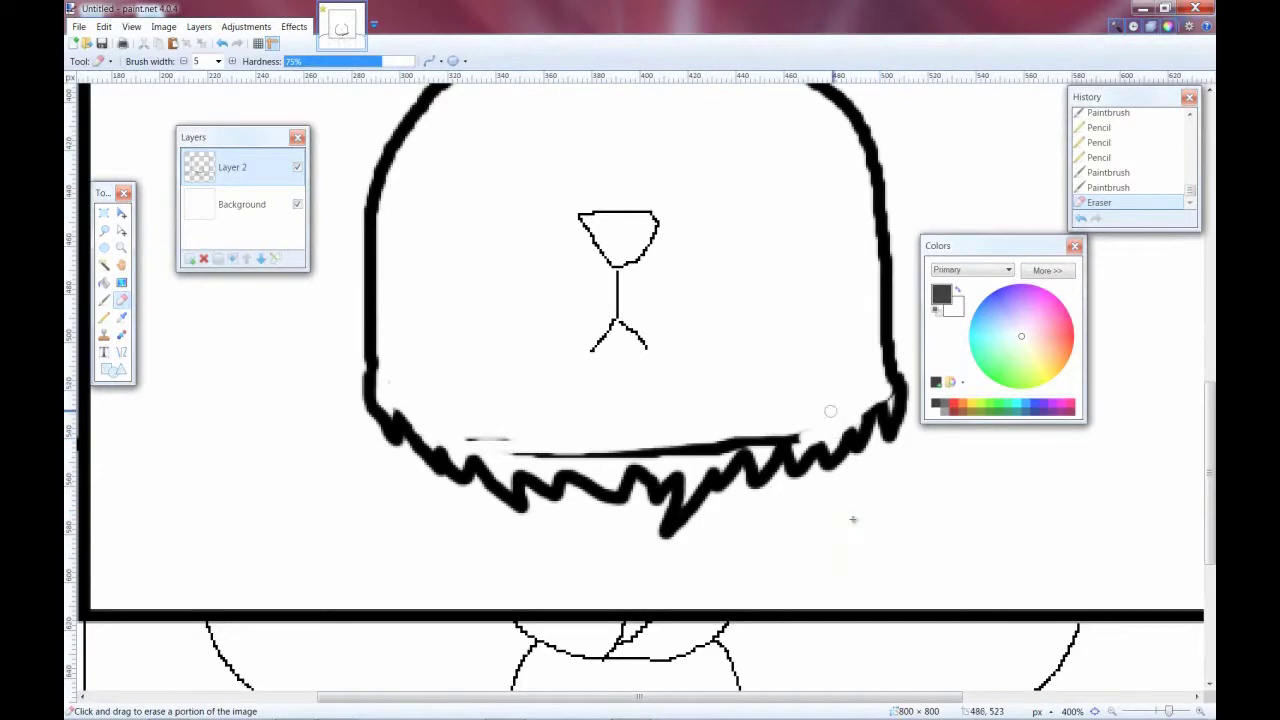
{"action": "left_click_drag", "start_coordinate": [757, 441], "coordinate": [608, 457]}
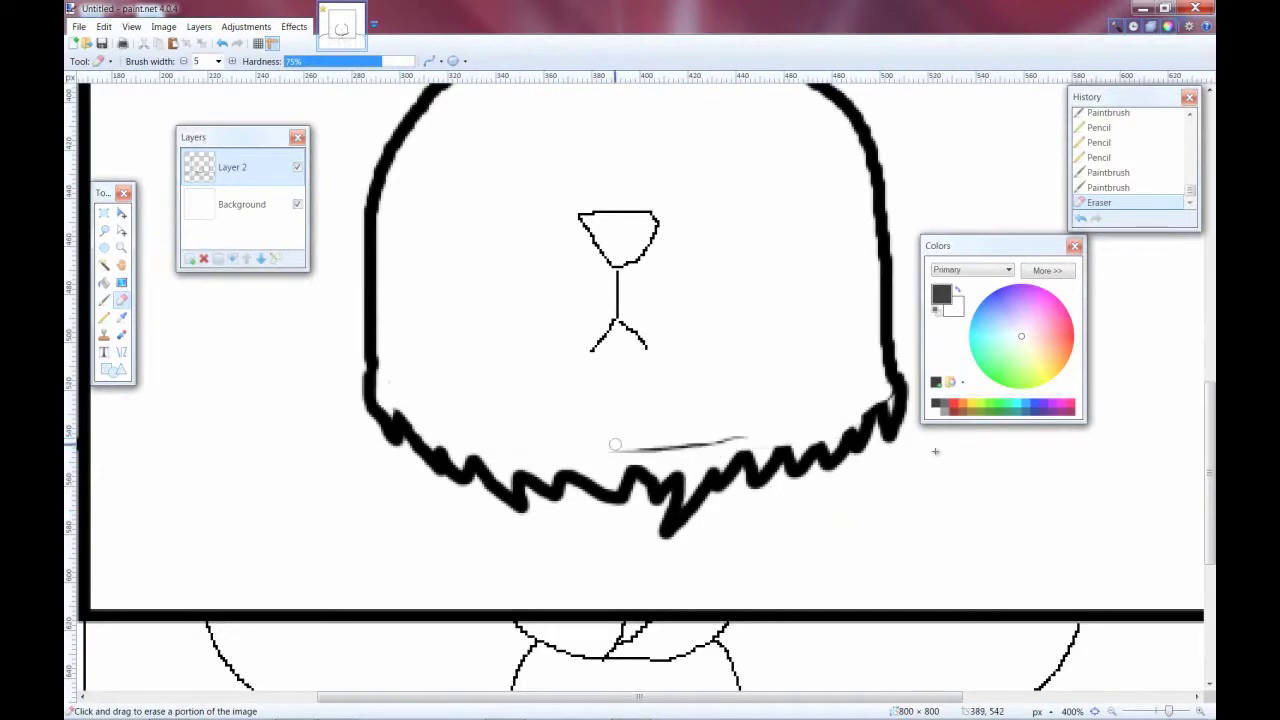
{"action": "scroll", "coordinate": [571, 423], "scroll_direction": "down", "scroll_amount": 6, "text": "ctrl"}
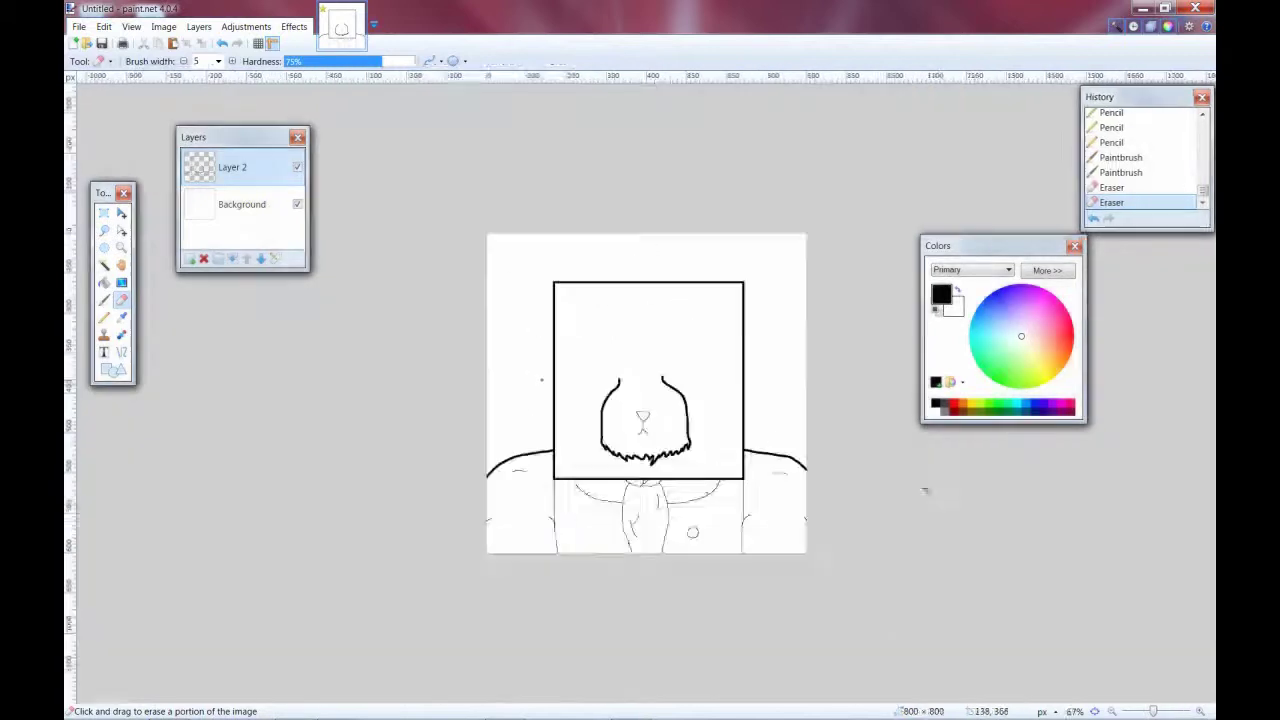
Pencil two small zigzag fur marks inside the muzzle, above the left and middle parts of the jagged edge.
{"action": "scroll", "coordinate": [960, 503], "scroll_direction": "up", "scroll_amount": 6, "text": "ctrl"}
{"action": "key", "text": "p"}
{"action": "left_click_drag", "start_coordinate": [418, 553], "coordinate": [458, 597]}
{"action": "key", "text": "ctrl+z"}
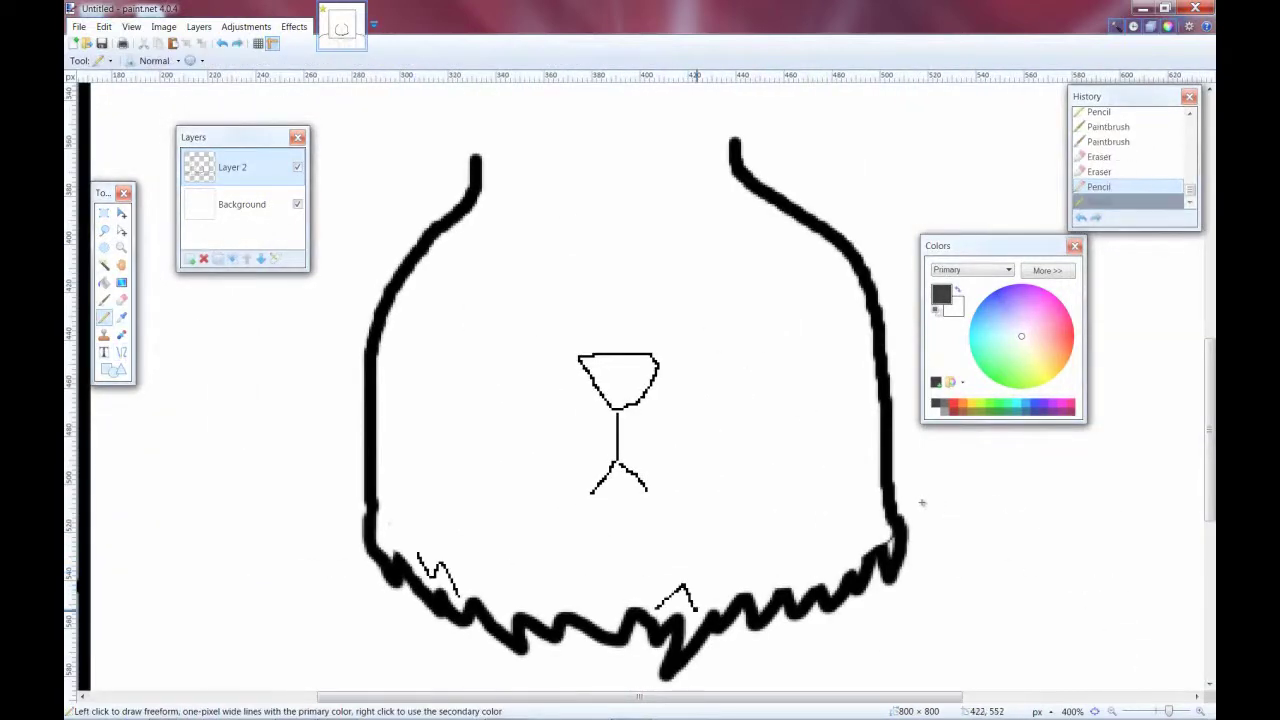
{"action": "key", "text": "ctrl+y"}
{"action": "key", "text": "ctrl+z"}
{"action": "key", "text": "ctrl+y"}
{"action": "key", "text": "ctrl+z"}
{"action": "key", "text": "ctrl+y"}
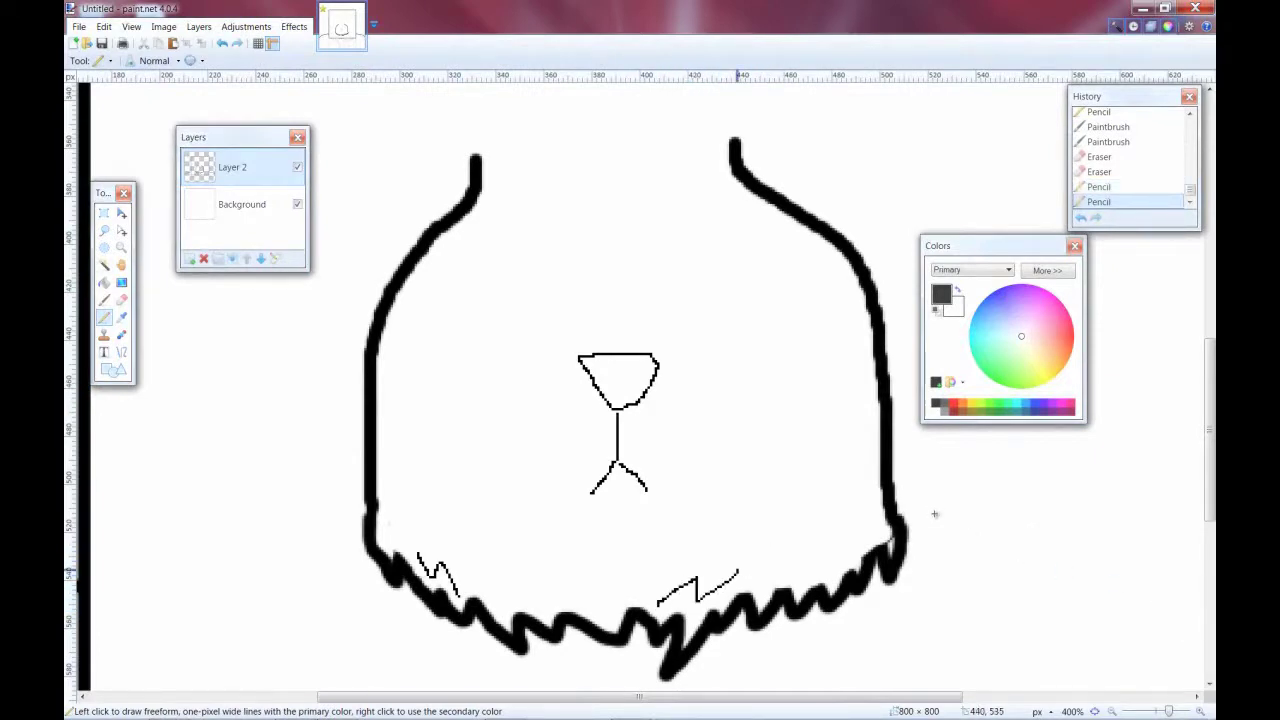
Try painting a curve from the square's left side toward the muzzle, and undo it together with the middle zigzag fur mark.
{"action": "key", "text": "ctrl+b"}
{"action": "scroll", "coordinate": [951, 517], "scroll_direction": "up", "scroll_amount": 3}
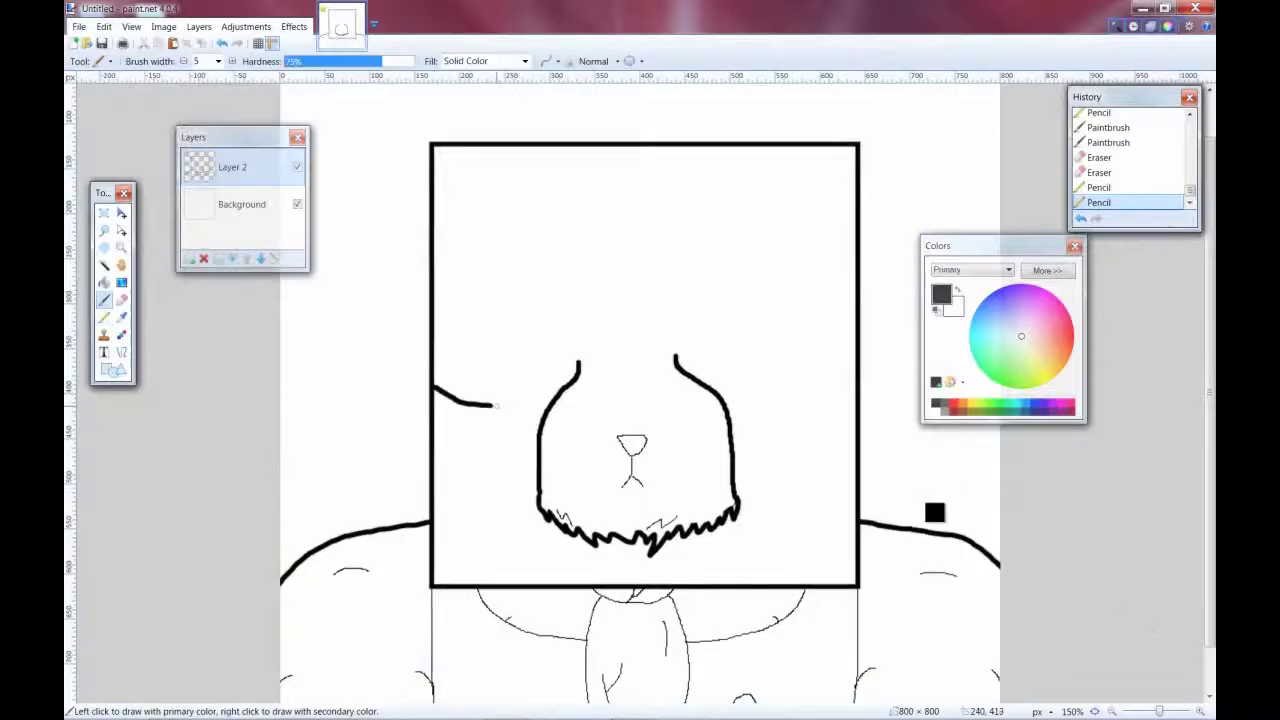
{"action": "key", "text": "ctrl+y"}
{"action": "key", "text": "ctrl+z"}
{"action": "key", "text": "ctrl+z"}
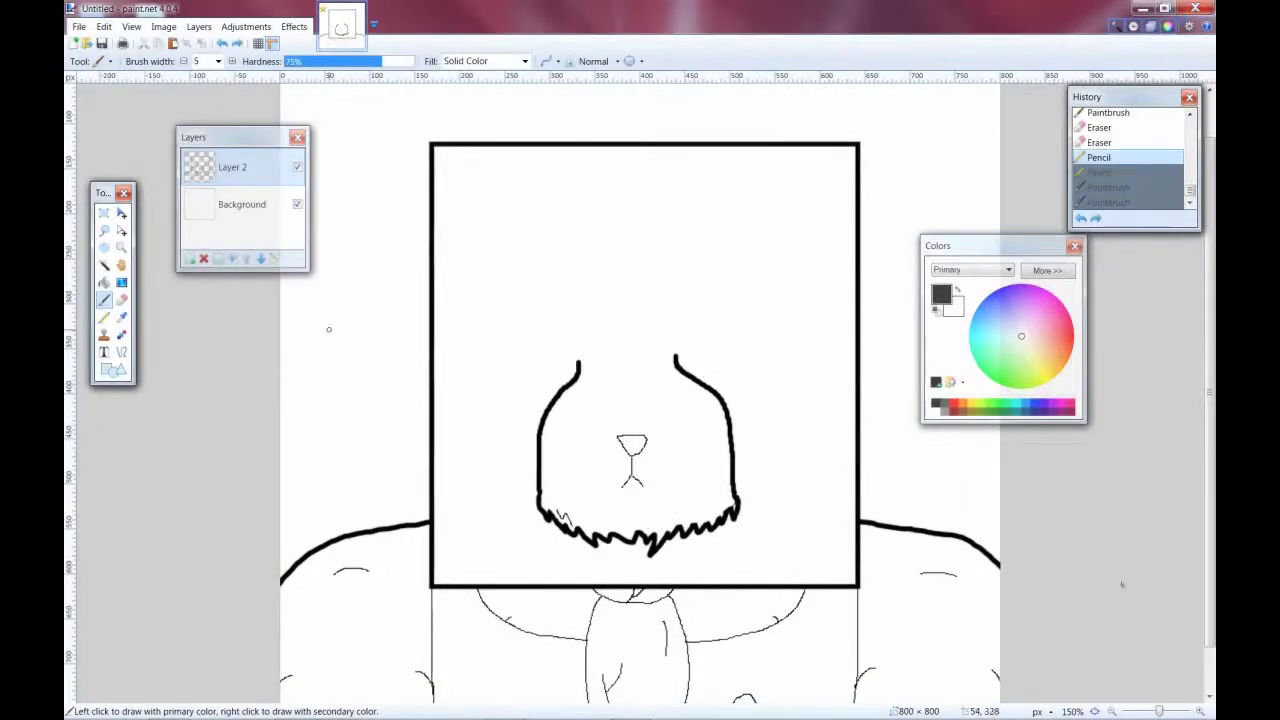
Cut and paste the whole muzzle, widen it and rotate it slightly, move it up a little, and deselect it.
{"action": "key", "text": "s"}
{"action": "left_click_drag", "start_coordinate": [528, 337], "coordinate": [795, 566]}
{"action": "key", "text": "ctrl+x"}
{"action": "key", "text": "ctrl+v"}
{"action": "left_click_drag", "start_coordinate": [778, 325], "coordinate": [794, 309]}
{"action": "left_click_drag", "start_coordinate": [800, 436], "coordinate": [808, 434]}
{"action": "left_click_drag", "start_coordinate": [860, 470], "coordinate": [878, 482]}
{"action": "key", "text": "b"}
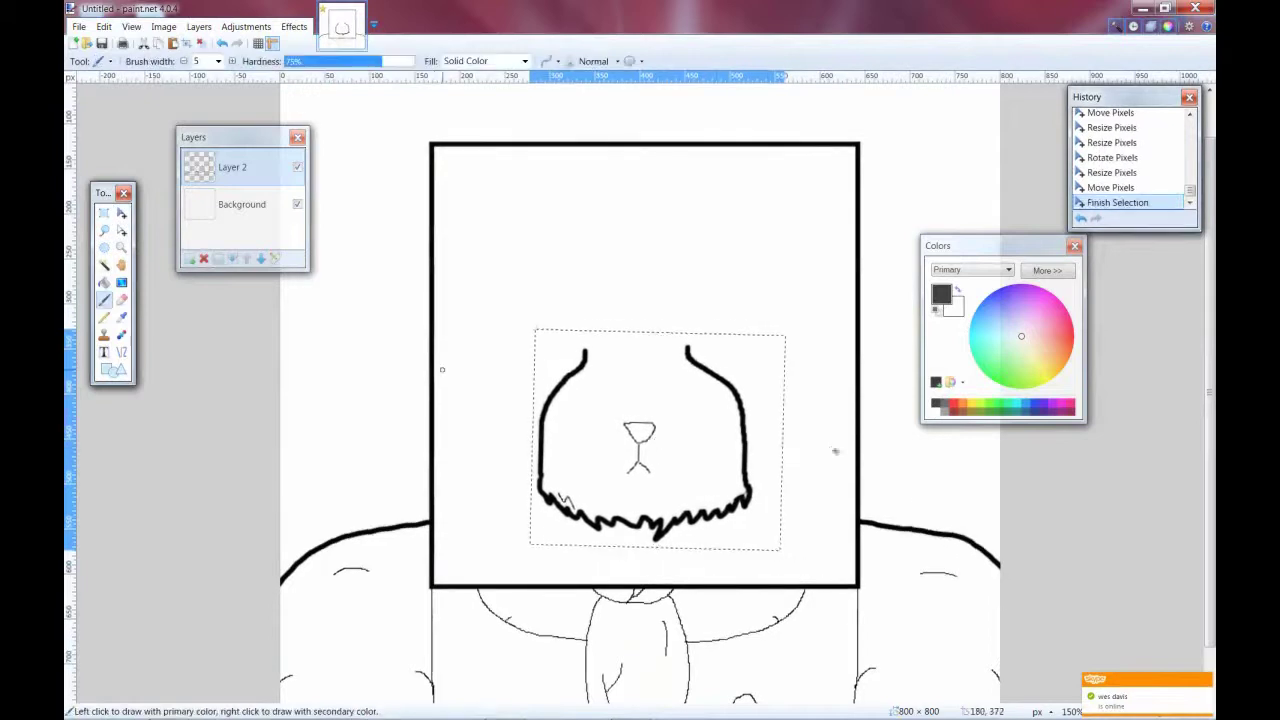
{"action": "key", "text": "ctrl+d"}
Paint curved lower lens edges from both sides of the square to the muzzle tips, and erase the overshoot at the square's side.
{"action": "left_click_drag", "start_coordinate": [435, 370], "coordinate": [520, 381]}
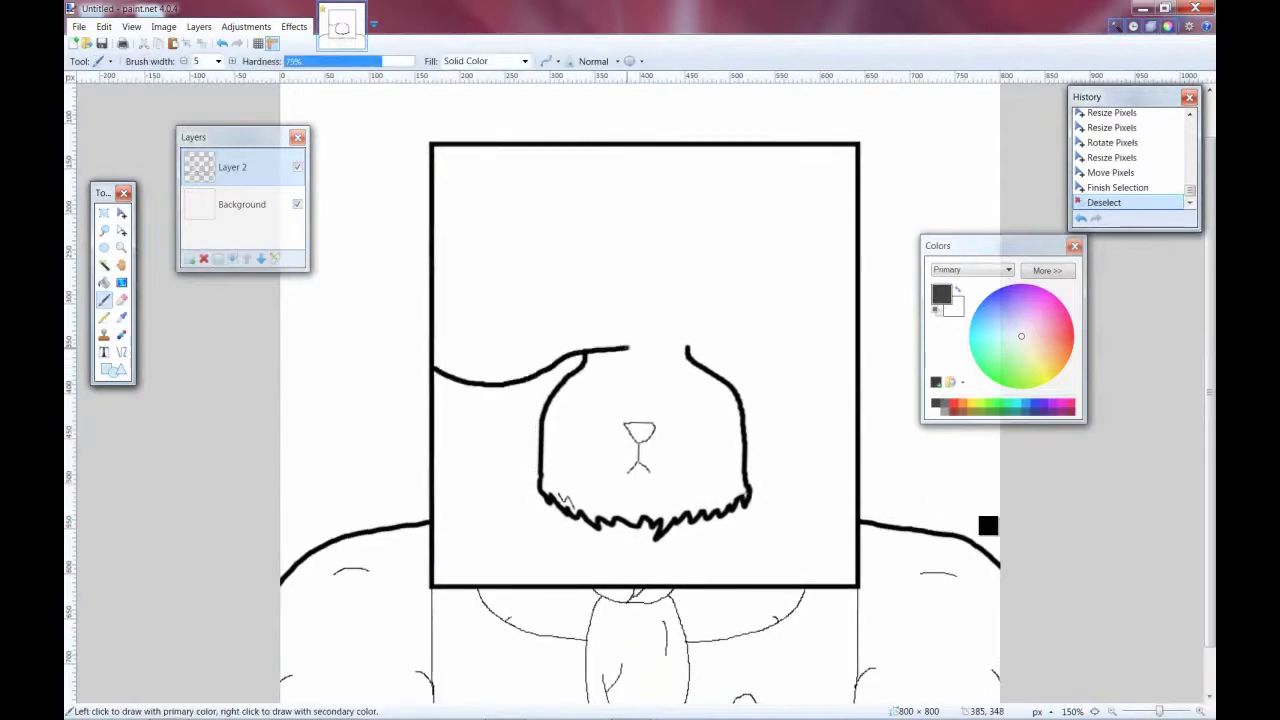
{"action": "left_click_drag", "start_coordinate": [770, 373], "coordinate": [772, 372]}
{"action": "key", "text": "ctrl+z"}
{"action": "mouse_move", "coordinate": [853, 345]}
{"action": "left_mouse_down"}
{"action": "mouse_move", "coordinate": [804, 369]}
{"action": "mouse_move", "coordinate": [687, 347]}
{"action": "left_mouse_up"}
{"action": "left_click", "coordinate": [844, 461]}
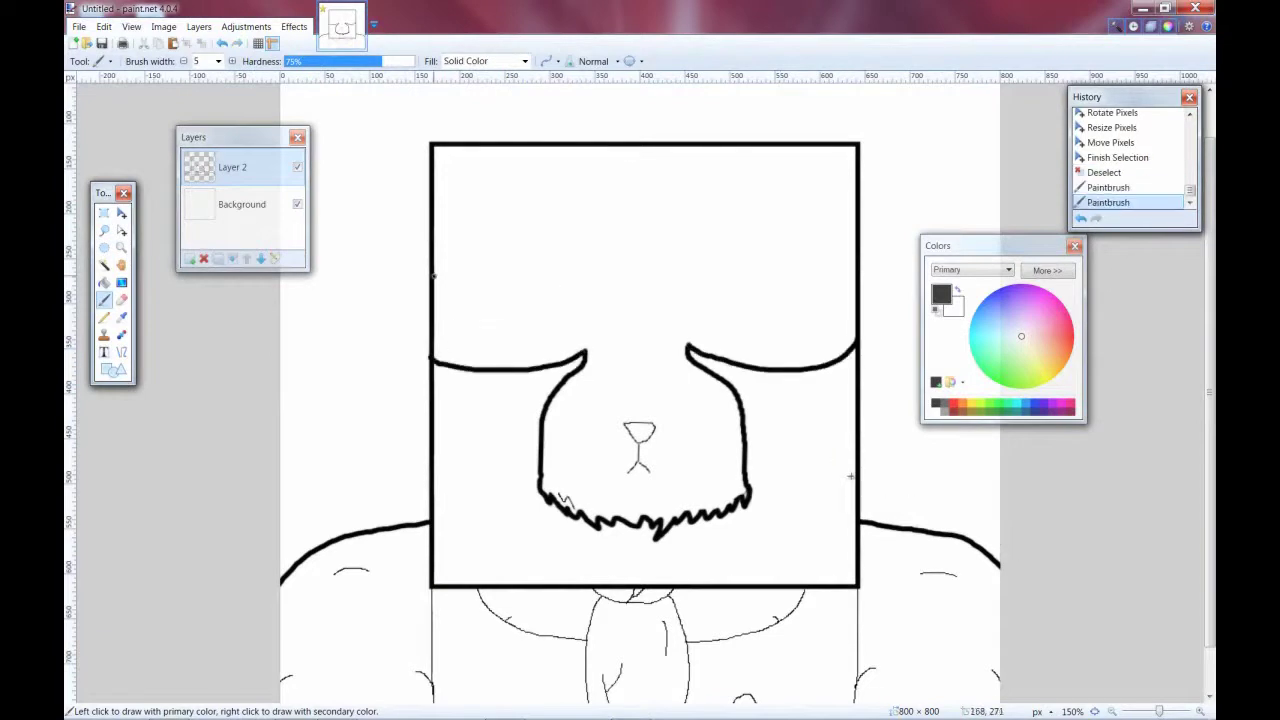
{"action": "key", "text": "e"}
{"action": "left_click", "coordinate": [852, 481]}
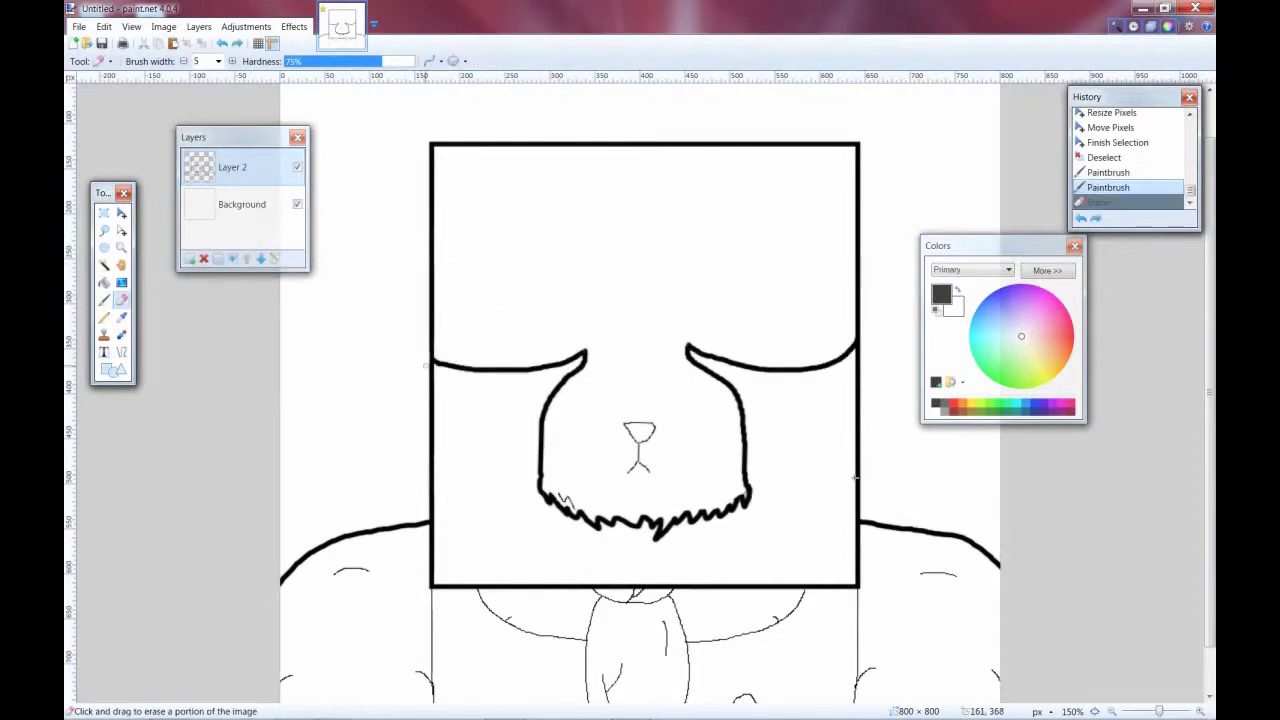
Try to paint an arched upper lens edge starting from the square's left side.
{"action": "key", "text": "s"}
{"action": "key", "text": "b"}
{"action": "mouse_move", "coordinate": [434, 264]}
{"action": "left_mouse_down"}
{"action": "mouse_move", "coordinate": [495, 249]}
{"action": "mouse_move", "coordinate": [590, 259]}
{"action": "left_mouse_up"}
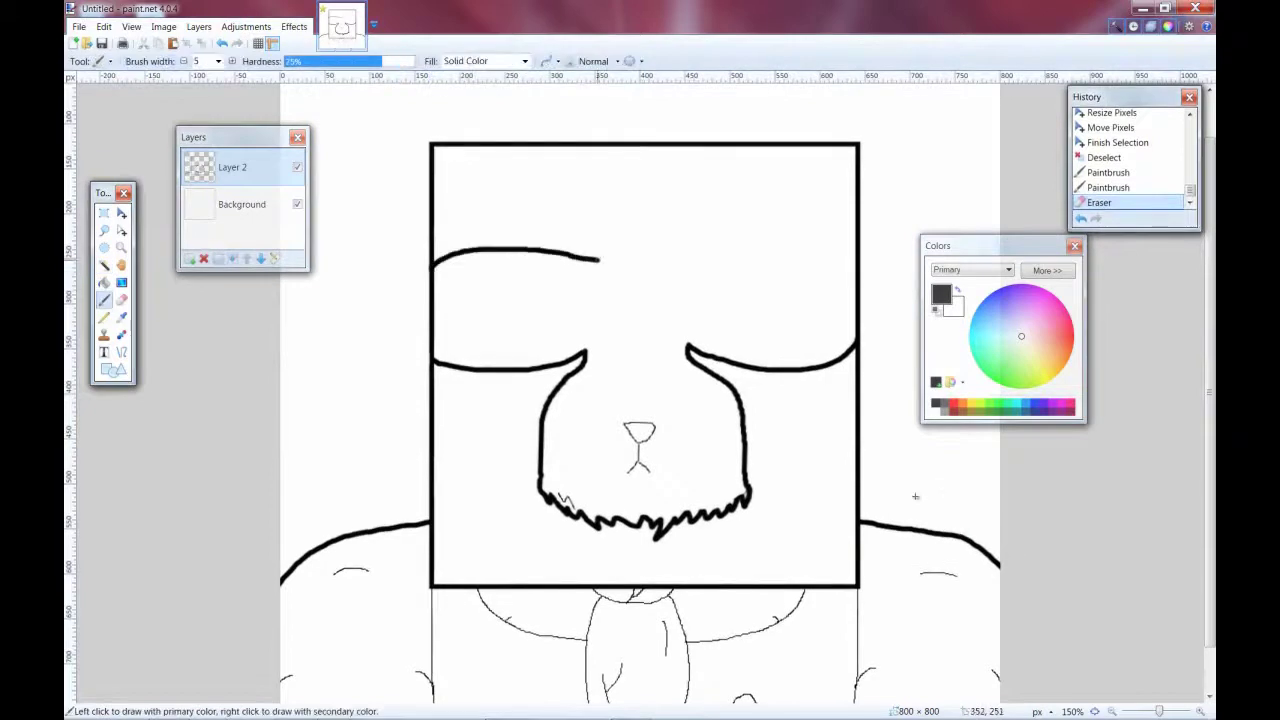
{"action": "left_click_drag", "start_coordinate": [830, 257], "coordinate": [852, 268]}
{"action": "key", "text": "ctrl+z"}
Paint a nearly straight upper edge for the glasses across the square, with a small V-shaped notch in the middle.
{"action": "scroll", "coordinate": [806, 286], "scroll_direction": "up", "scroll_amount": 2}
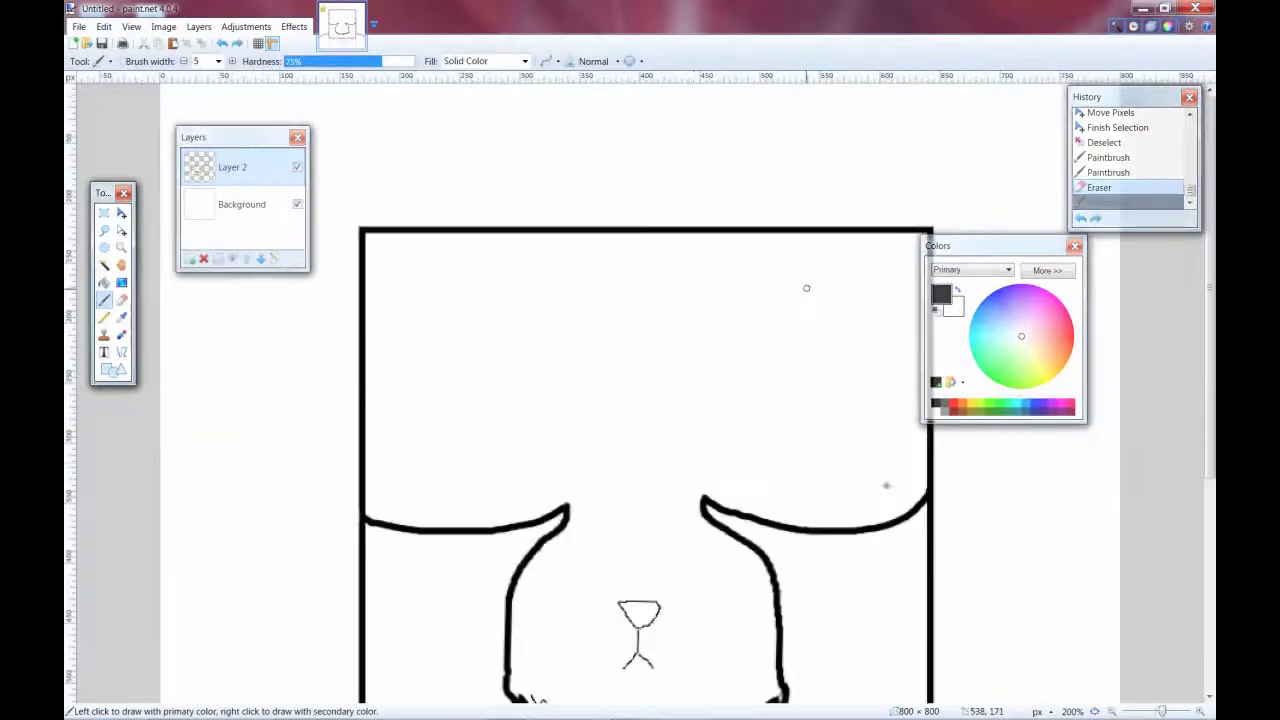
{"action": "left_click_drag", "start_coordinate": [365, 366], "coordinate": [633, 391]}
{"action": "key", "text": "ctrl+z"}
{"action": "left_click_drag", "start_coordinate": [864, 494], "coordinate": [935, 507]}
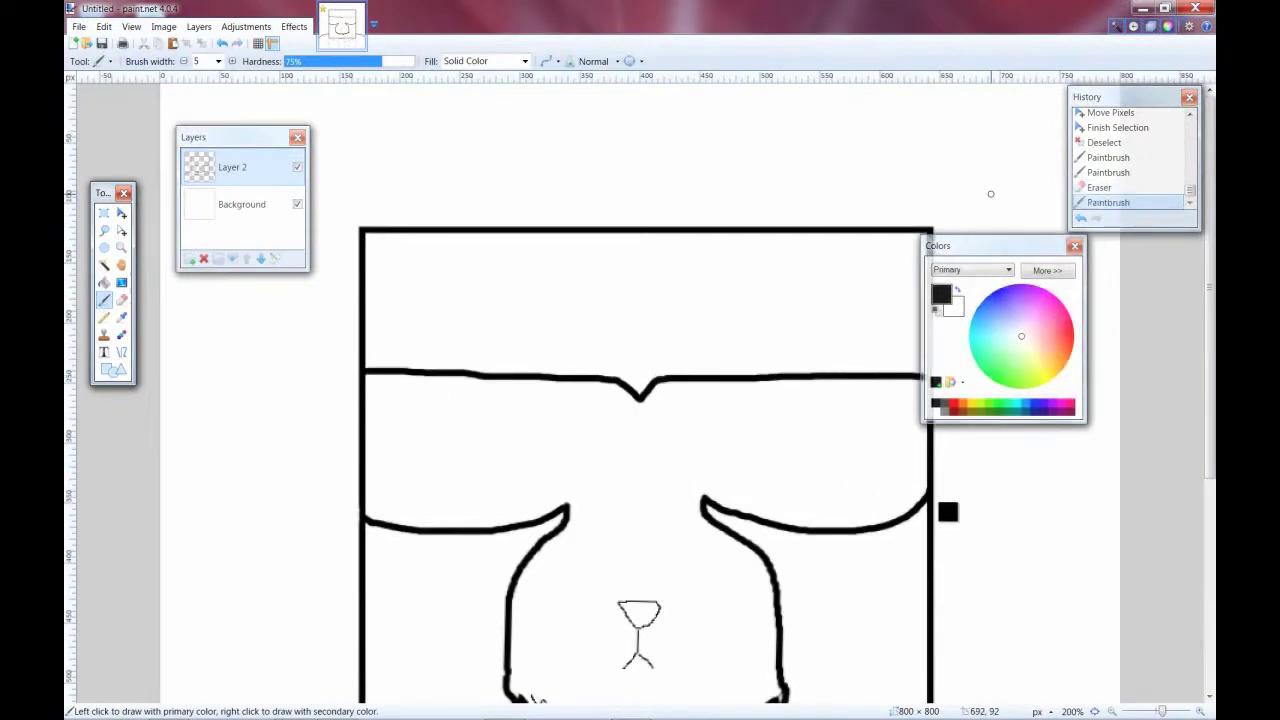
{"action": "scroll", "coordinate": [1014, 551], "scroll_direction": "down", "scroll_amount": 2}
Paint a peaked bridge joining the two lower lens edges above the muzzle, and clean up its joints with the Eraser.
{"action": "scroll", "coordinate": [1017, 557], "scroll_direction": "up", "scroll_amount": 4}
{"action": "mouse_move", "coordinate": [490, 492]}
{"action": "left_mouse_down"}
{"action": "mouse_move", "coordinate": [629, 398]}
{"action": "mouse_move", "coordinate": [768, 486]}
{"action": "left_mouse_up"}
{"action": "scroll", "coordinate": [768, 486], "scroll_direction": "down", "scroll_amount": 6}
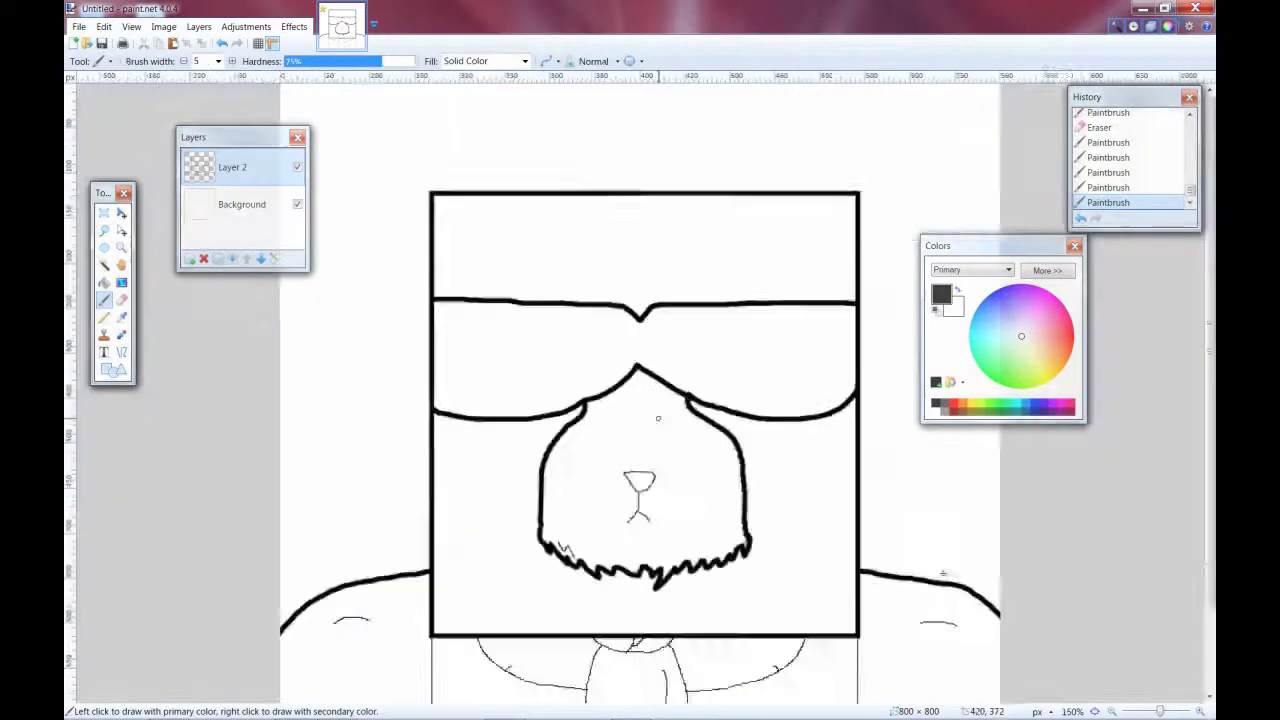
{"action": "scroll", "coordinate": [658, 418], "scroll_direction": "up", "scroll_amount": 8}
{"action": "scroll", "coordinate": [740, 390], "scroll_direction": "up", "scroll_amount": 3}
{"action": "key", "text": "e"}
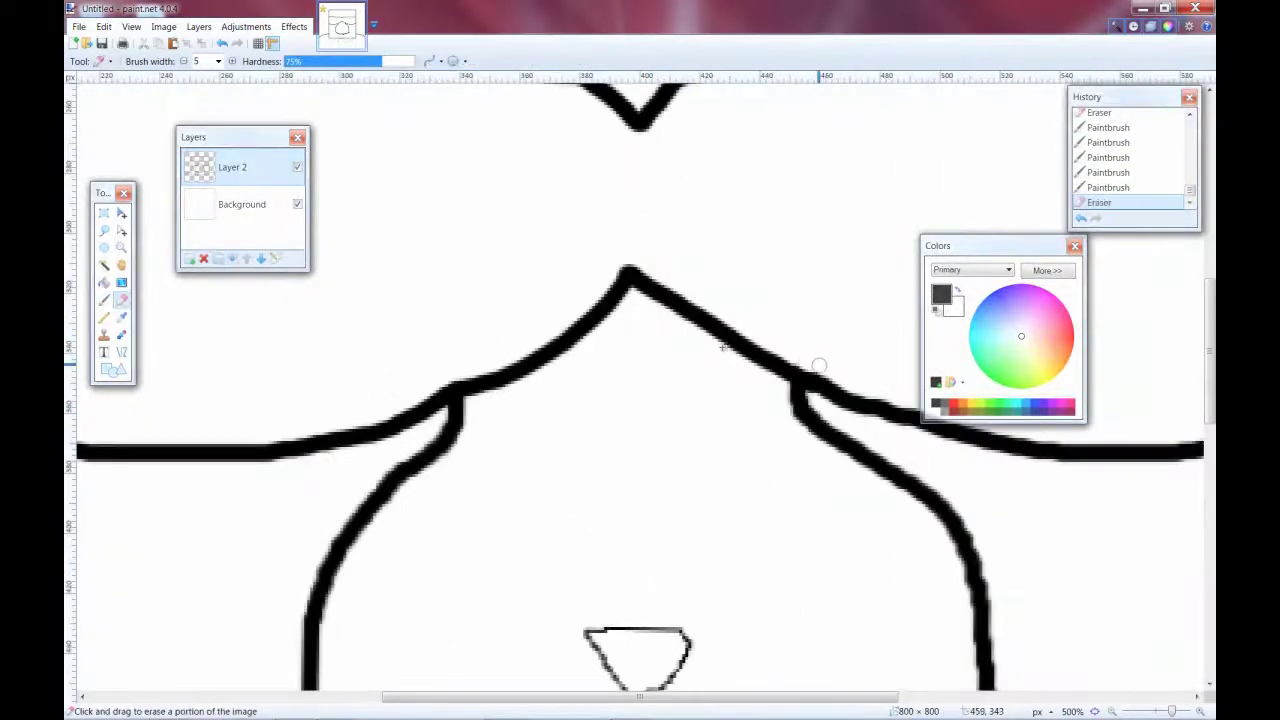
{"action": "scroll", "coordinate": [647, 350], "scroll_direction": "down", "scroll_amount": 10}
{"action": "scroll", "coordinate": [700, 434], "scroll_direction": "up", "scroll_amount": 8}
Pencil a small caret-shaped mark just above the peak of the glasses' bridge.
{"action": "key", "text": "b"}
{"action": "key", "text": "p"}
{"action": "mouse_move", "coordinate": [612, 462]}
{"action": "left_mouse_down"}
{"action": "mouse_move", "coordinate": [632, 440]}
{"action": "mouse_move", "coordinate": [656, 460]}
{"action": "left_mouse_up"}
{"action": "scroll", "coordinate": [700, 434], "scroll_direction": "down", "scroll_amount": 4}
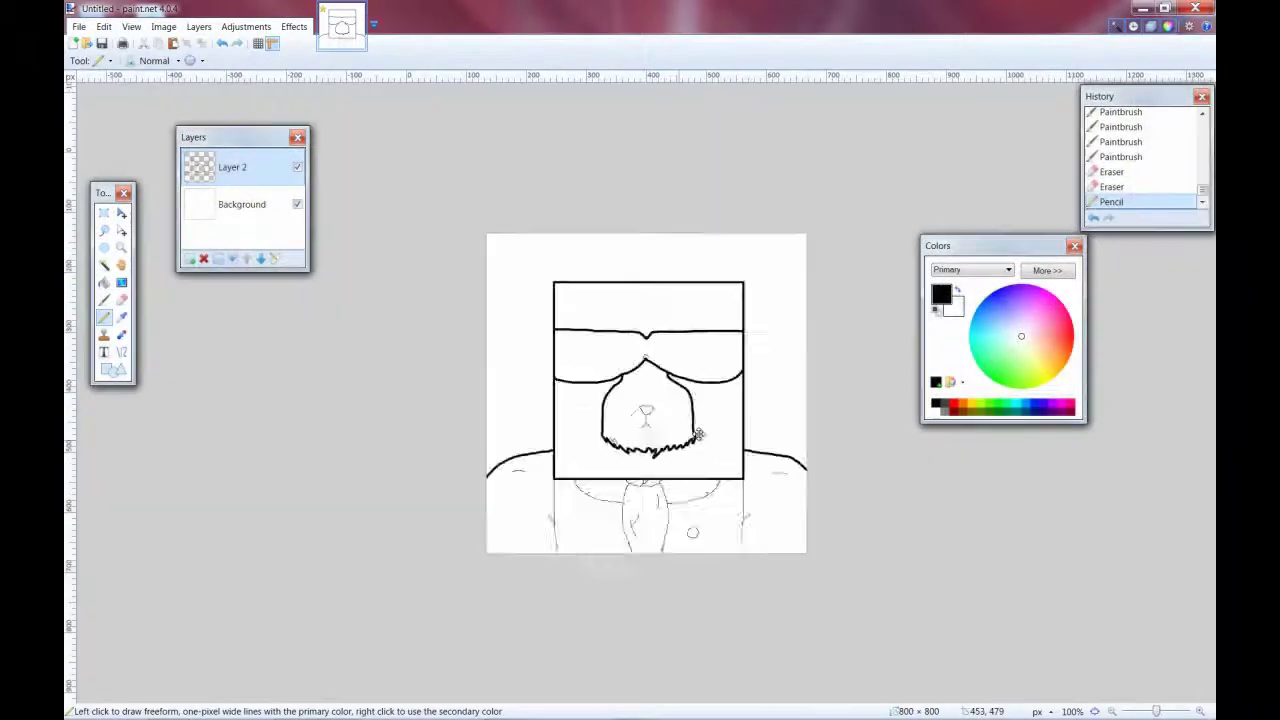
Try to pencil diagonal zigzag glare marks on both lenses.
{"action": "key", "text": "ctrl+z"}
{"action": "left_click_drag", "start_coordinate": [487, 340], "coordinate": [548, 268]}
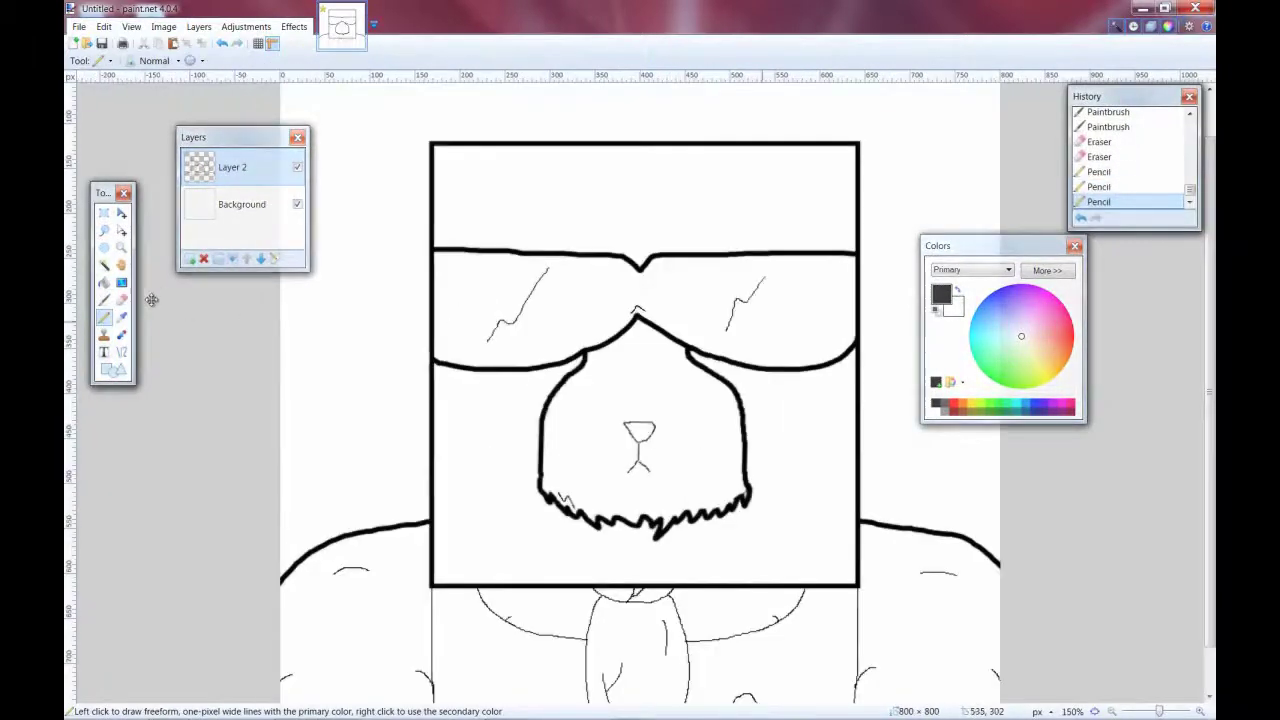
{"action": "key", "text": "ctrl+z"}
{"action": "key", "text": "ctrl+z"}
Pencil a small V mark under the upper notch of the glasses, and paint a short horizontal line across the bridge's peak.
{"action": "left_click", "coordinate": [305, 435]}
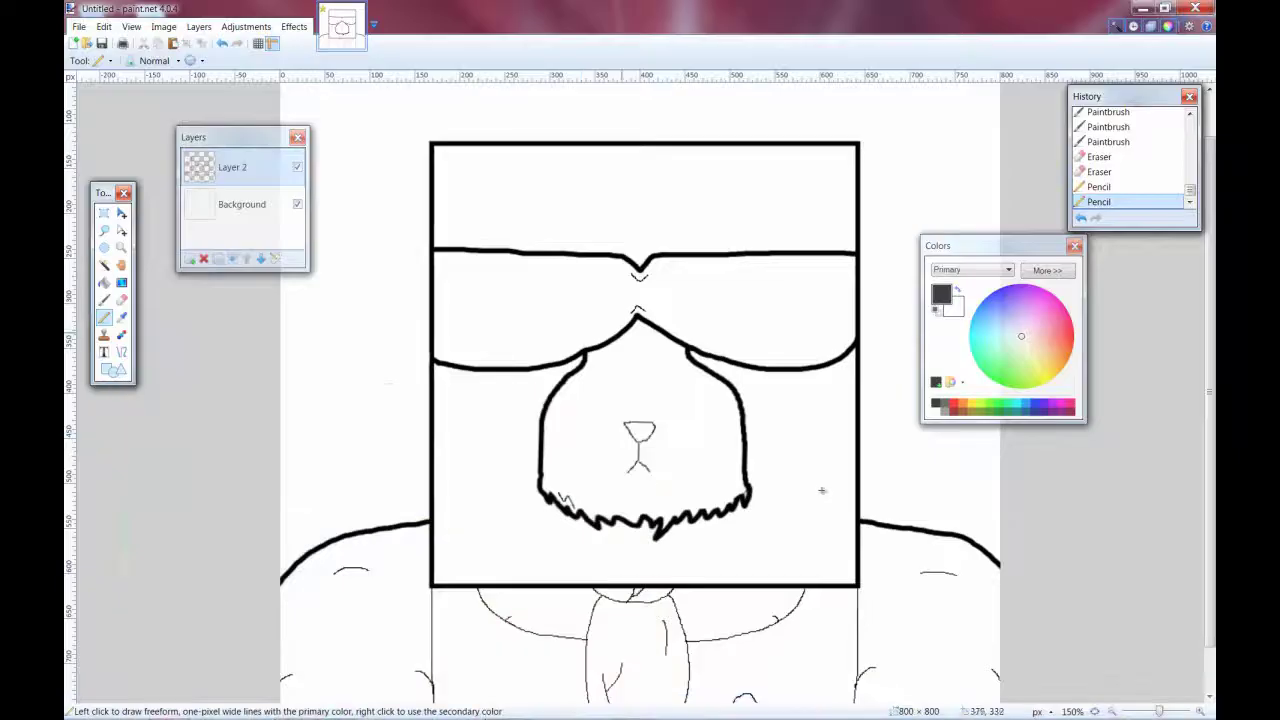
{"action": "key", "text": "ctrl+z"}
{"action": "key", "text": "b"}
{"action": "left_click", "coordinate": [873, 512]}
Select the areas inside both arms with the Magic Wand, adjusting its tolerance.
{"action": "key", "text": "ctrl+plus"}
{"action": "scroll", "coordinate": [481, 495], "scroll_direction": "down", "scroll_amount": 5}
{"action": "left_click", "coordinate": [104, 264]}
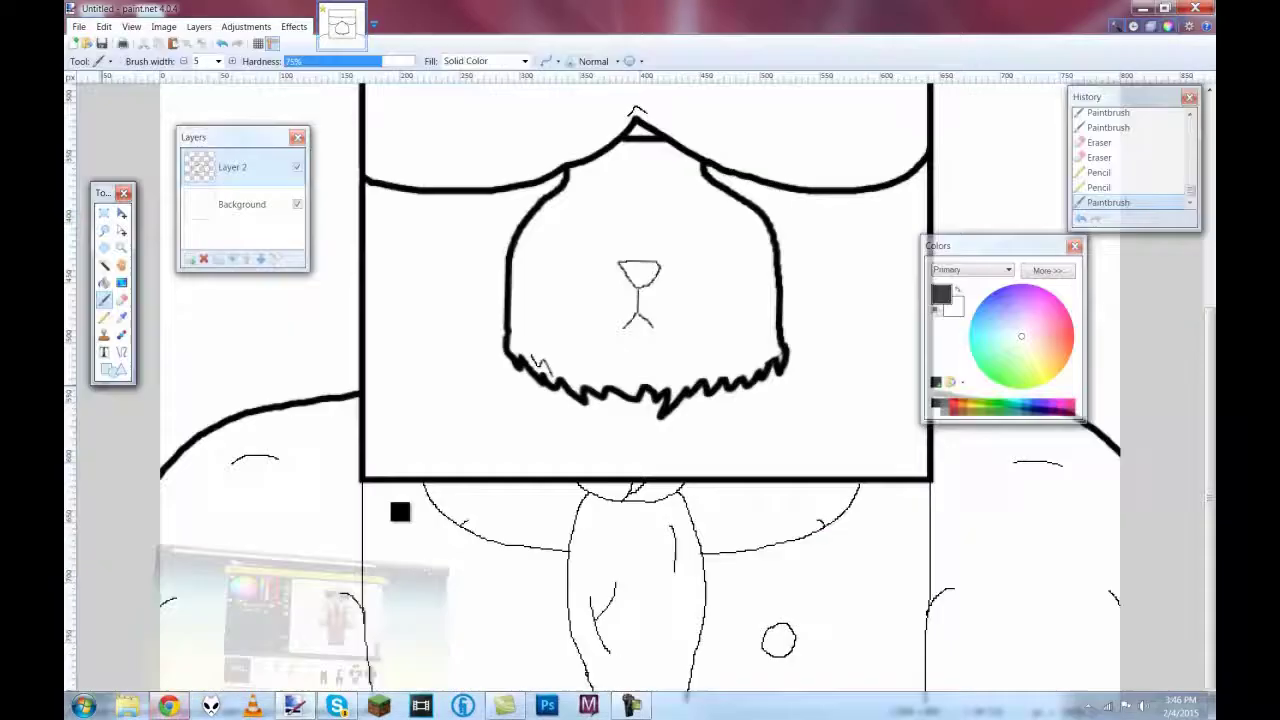
{"action": "left_click", "coordinate": [224, 512]}
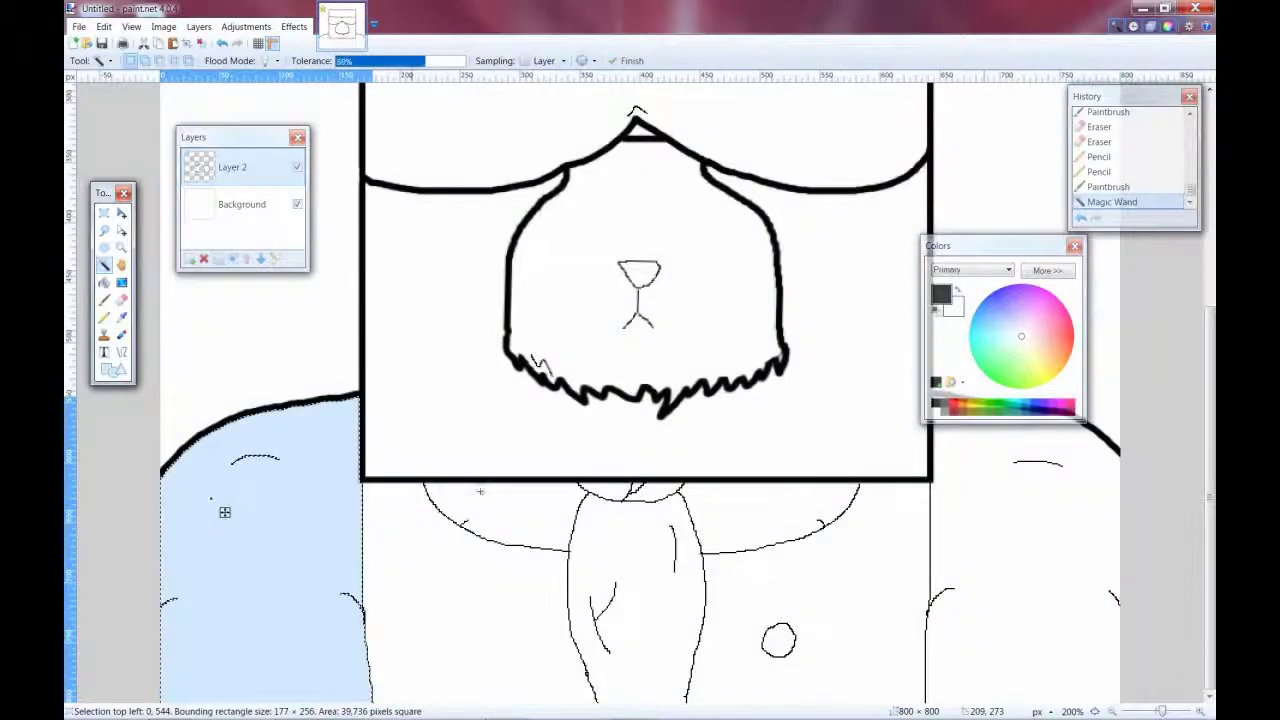
{"action": "left_click", "coordinate": [395, 60]}
{"action": "left_click", "coordinate": [434, 503], "text": "ctrl"}
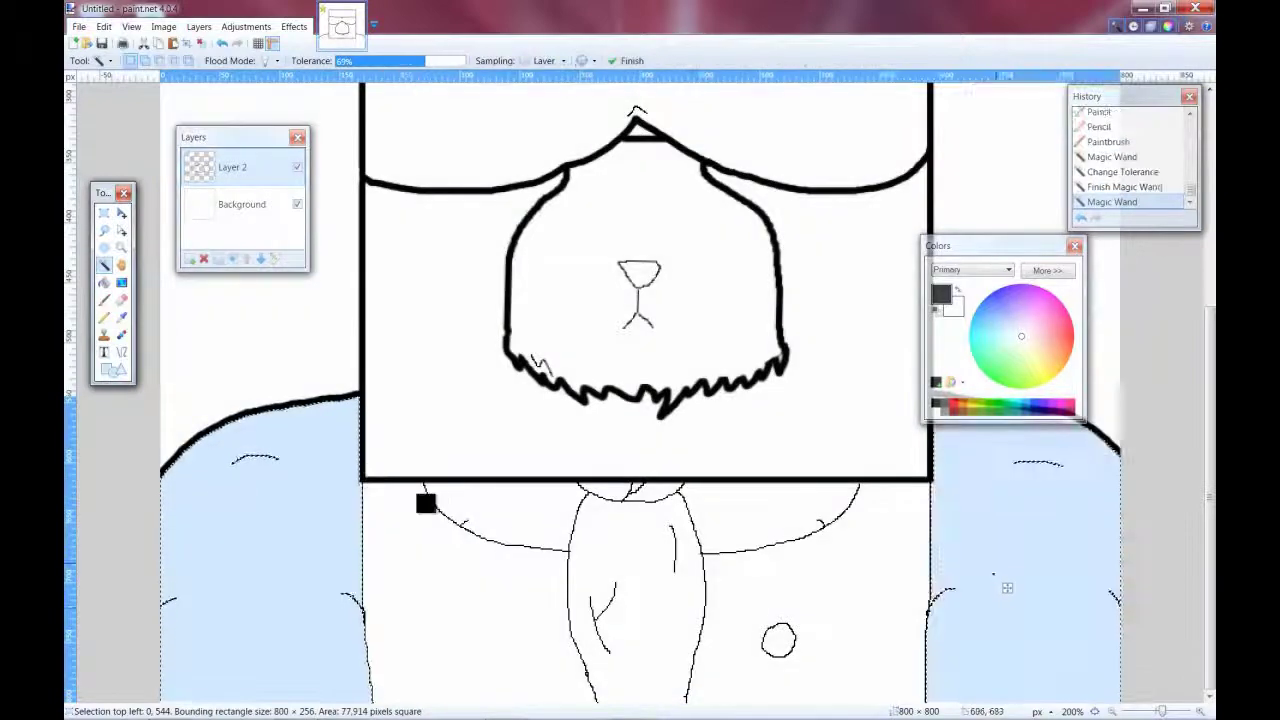
Apply a gray gradient to the selected arms, fading upward from their lower ends.
{"action": "key", "text": "ctrl+0"}
{"action": "left_click", "coordinate": [121, 284]}
{"action": "left_click_drag", "start_coordinate": [680, 485], "coordinate": [659, 538]}
Apply Soften Portrait to the arms with softness 6, lighting -20 and warmth 1, and repeat it once, keeping the arms selected.
{"action": "left_click", "coordinate": [294, 26]}
{"action": "mouse_move", "coordinate": [318, 114]}
{"action": "left_click", "coordinate": [400, 149]}
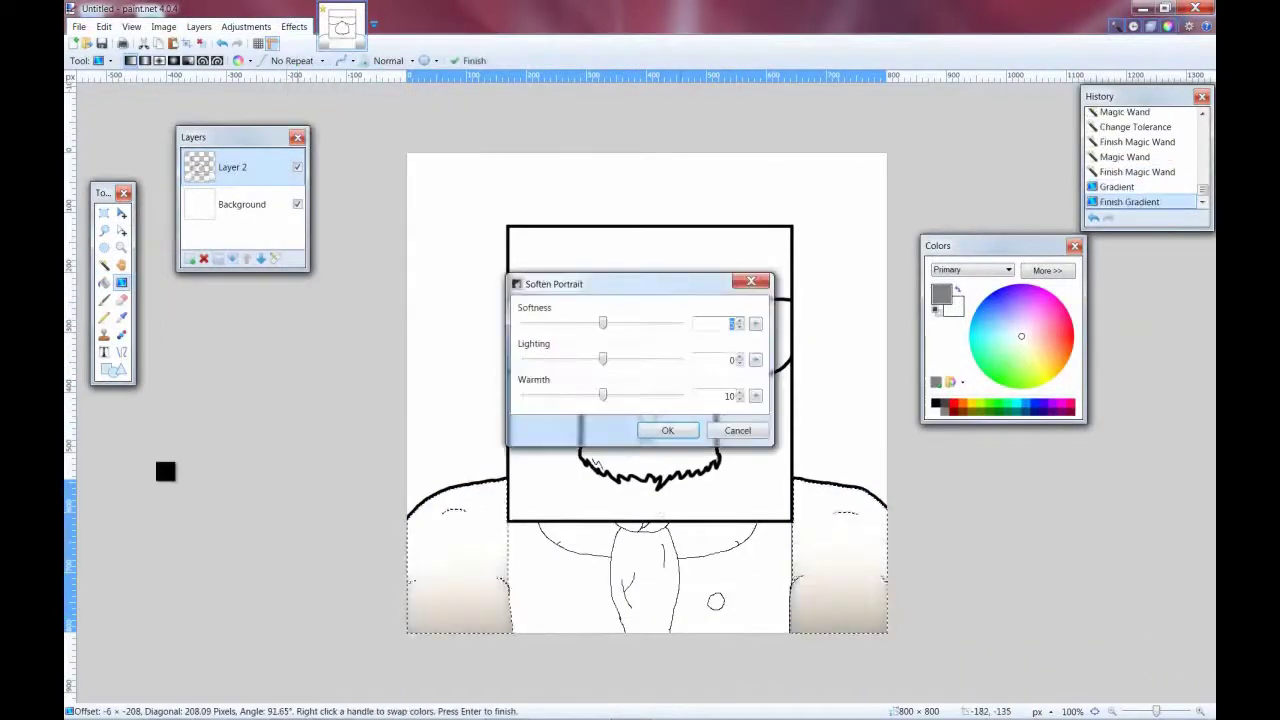
{"action": "key", "text": "Home"}
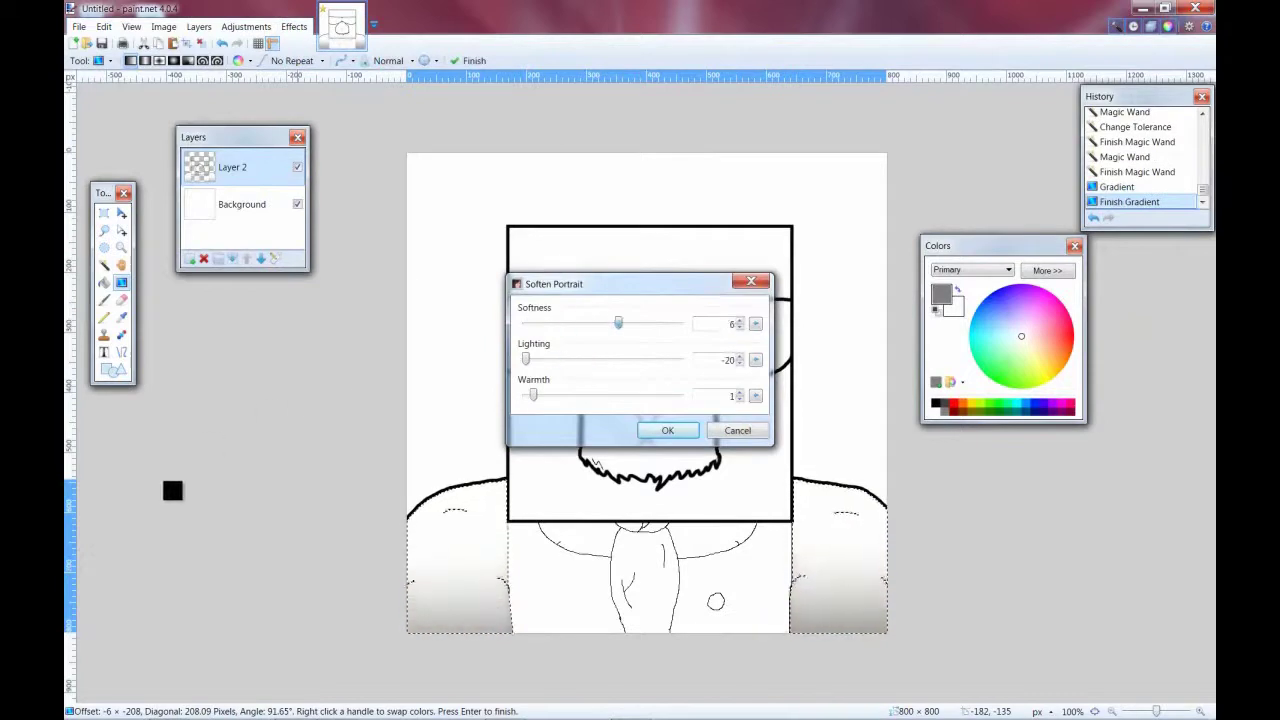
{"action": "key", "text": "Return"}
{"action": "key", "text": "ctrl+f"}
{"action": "key", "text": "ctrl+d"}
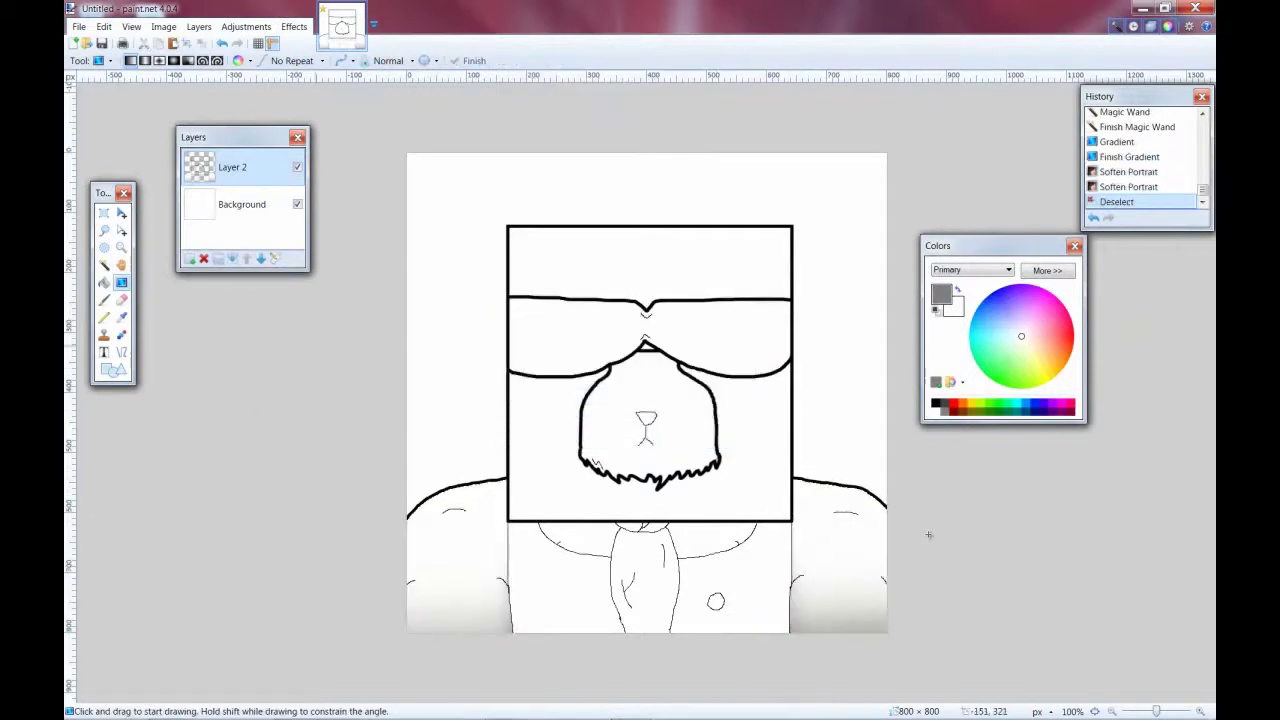
{"action": "key", "text": "ctrl+z"}
Set the Paintbrush color to gray 808080 with an opacity of 64.
{"action": "scroll", "coordinate": [929, 535], "scroll_direction": "up", "scroll_amount": 1}
{"action": "key", "text": "b"}
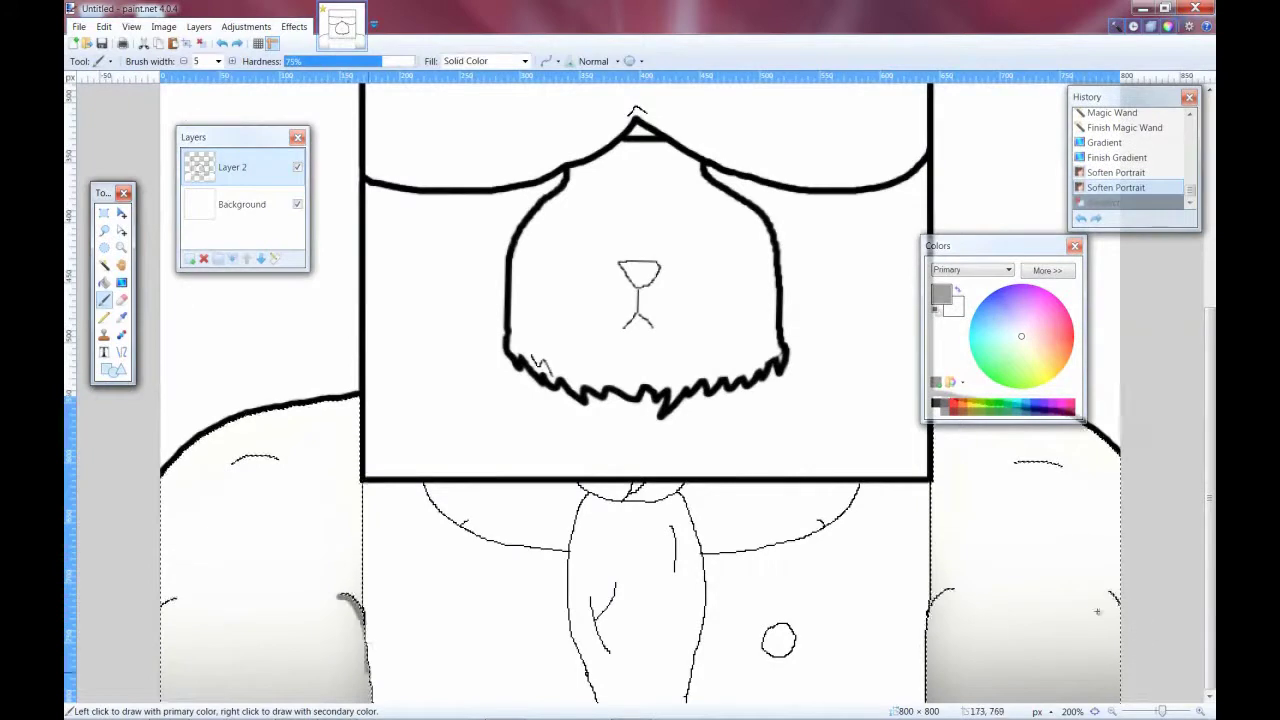
{"action": "left_click", "coordinate": [1047, 270]}
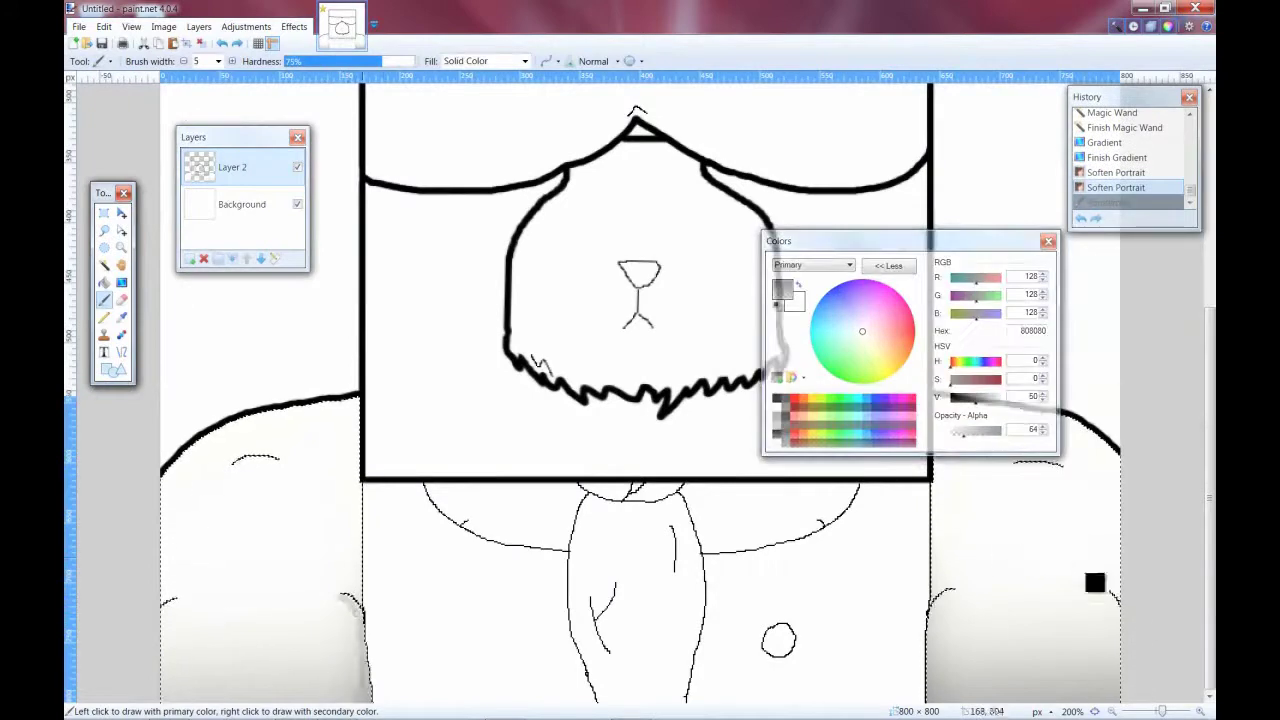
Paint translucent gray shadow strokes along the fold lines, shoulder marks and outer edges of both arms, and clear the selection.
{"action": "left_click_drag", "start_coordinate": [496, 700], "coordinate": [174, 600]}
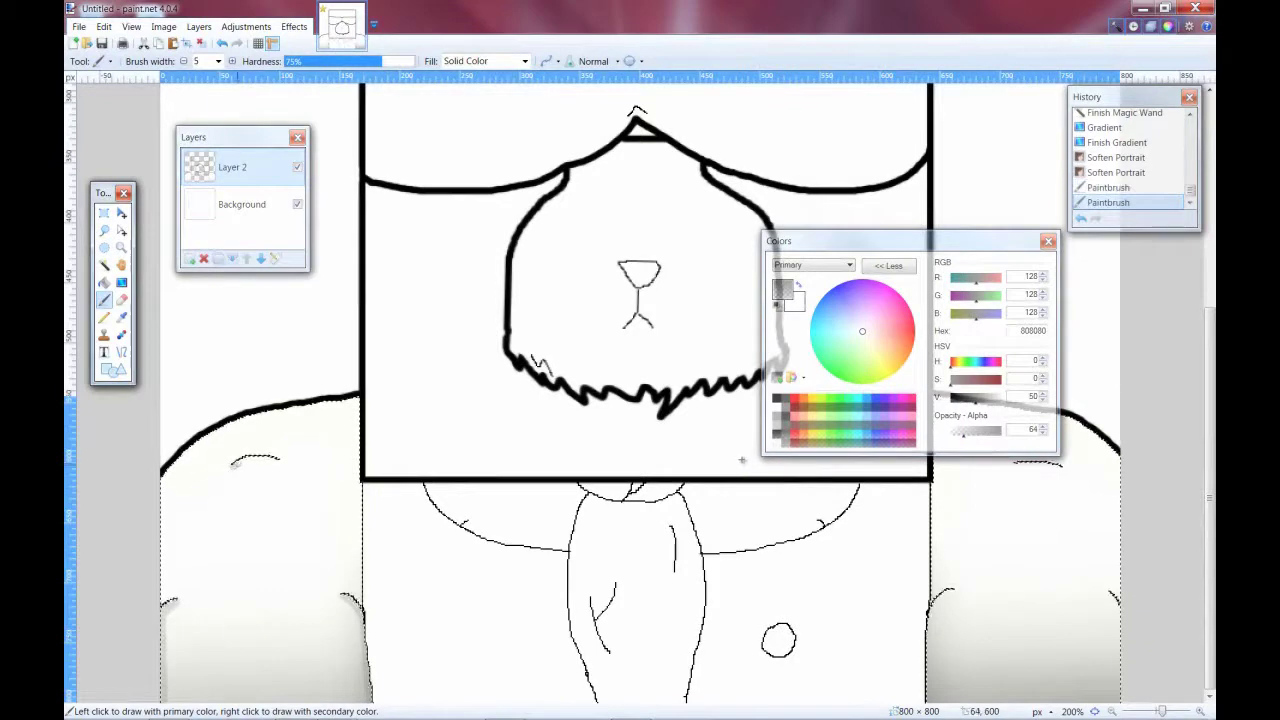
{"action": "key", "text": "ctrl+z"}
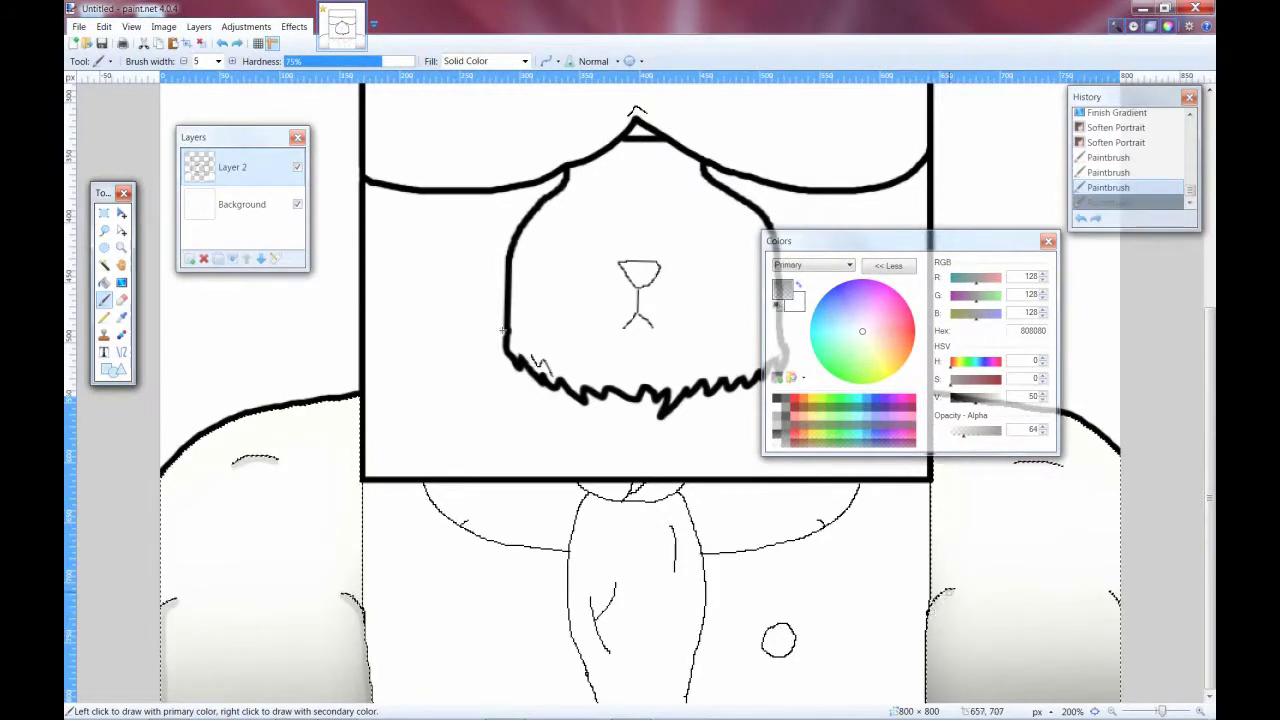
{"action": "key", "text": "ctrl+y"}
{"action": "left_click_drag", "start_coordinate": [1116, 687], "coordinate": [1118, 515]}
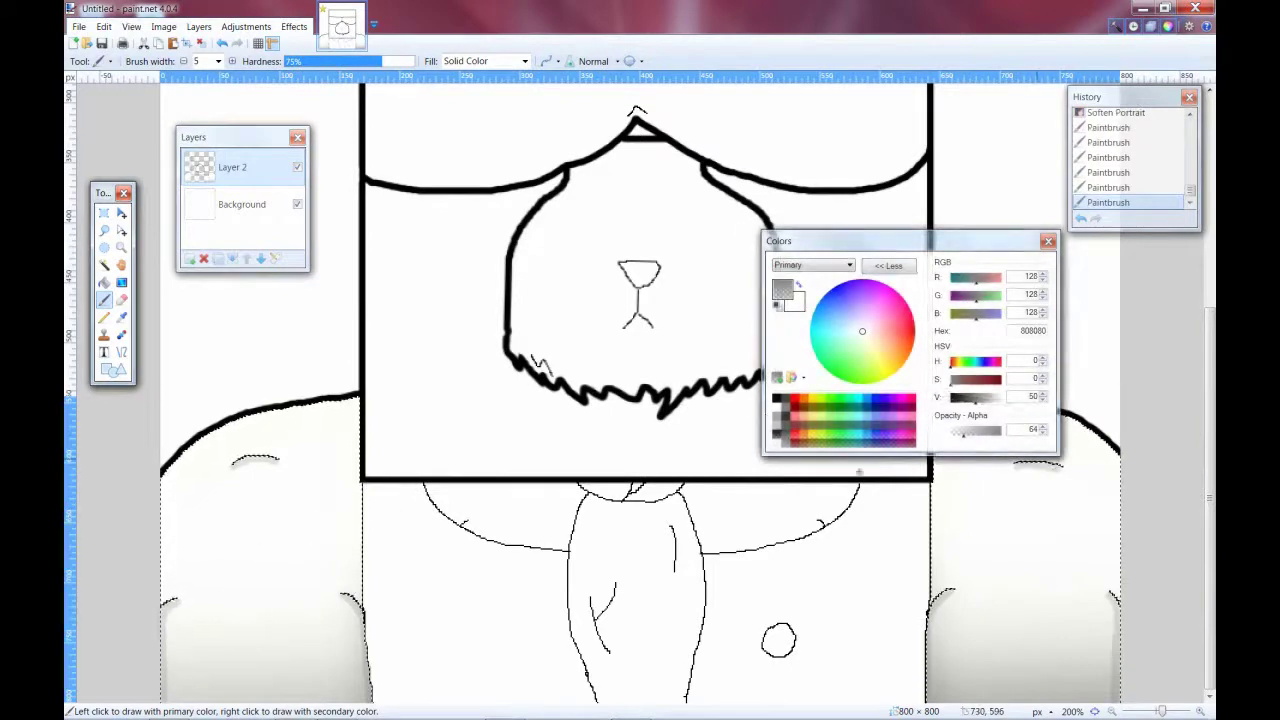
{"action": "key", "text": "ctrl+d"}
{"action": "key", "text": "ctrl+minus"}
{"action": "key", "text": "ctrl+plus"}
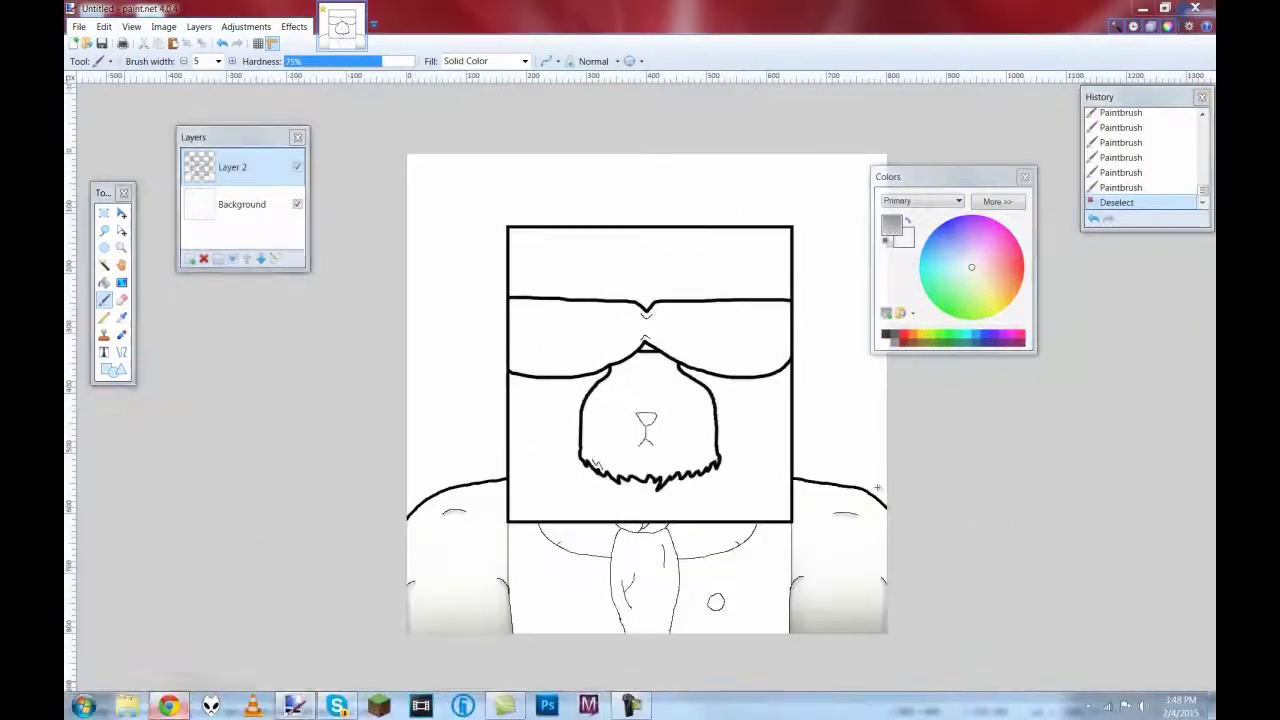
{"action": "left_click", "coordinate": [104, 264]}
{"action": "left_click", "coordinate": [565, 585]}
{"action": "left_click", "coordinate": [771, 571]}
{"action": "key", "text": "ctrl+z"}
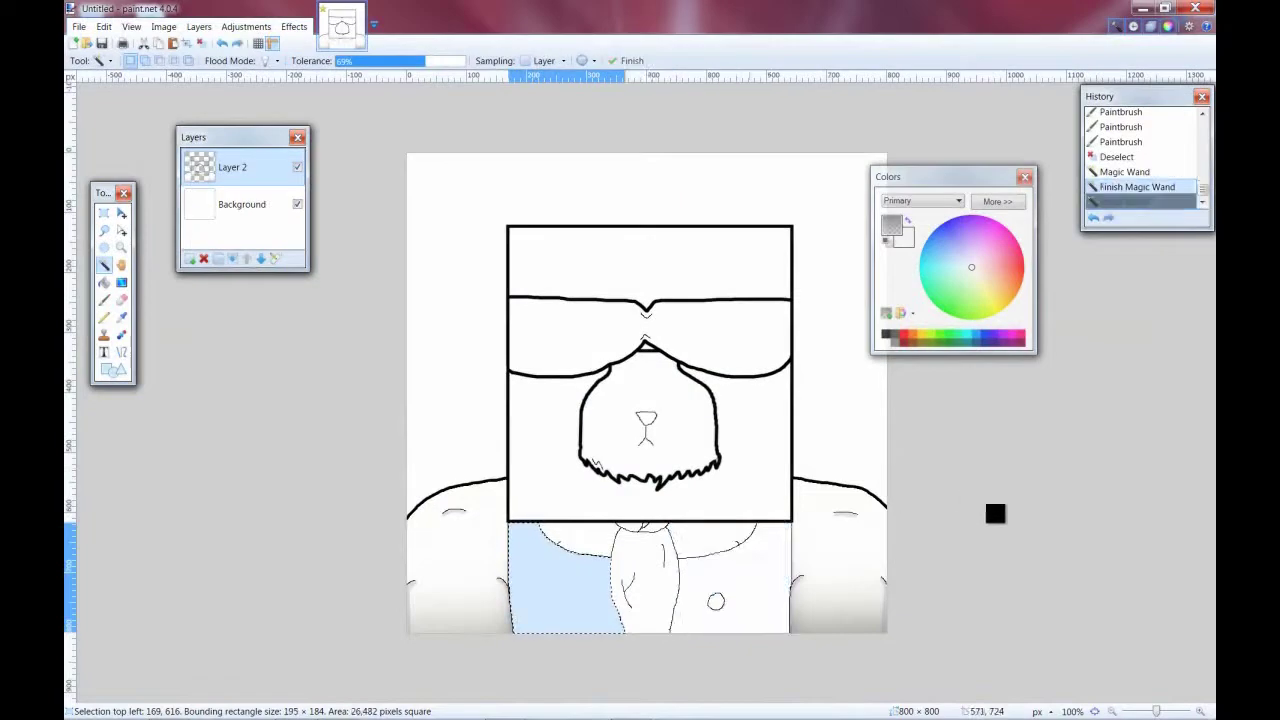
{"action": "key", "text": "ctrl+plus"}
{"action": "key", "text": "ctrl+plus"}
{"action": "key", "text": "ctrl+plus"}
{"action": "key", "text": "ctrl+plus"}
{"action": "key", "text": "ctrl+z"}
{"action": "key", "text": "ctrl+z"}
Close the gap in the collar outline beside the tie's edge with the Pencil.
{"action": "scroll", "coordinate": [980, 526], "scroll_direction": "down", "scroll_amount": 3}
{"action": "key", "text": "p"}
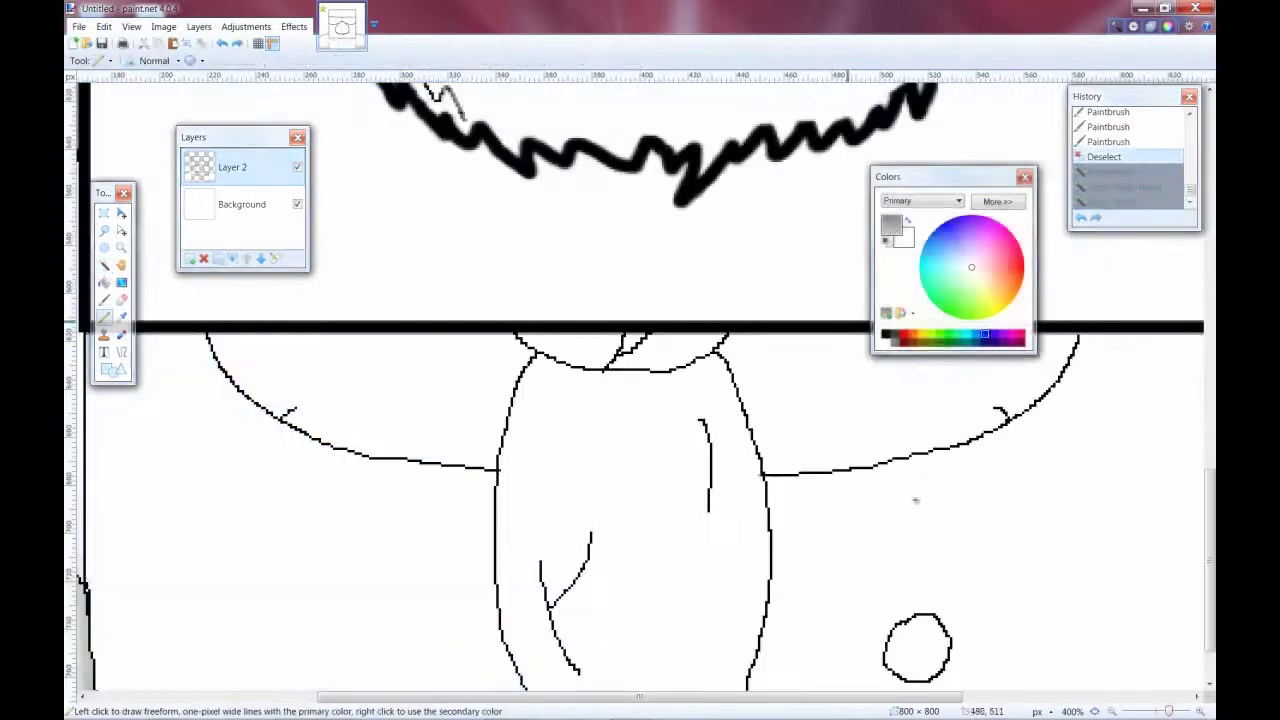
{"action": "left_click", "coordinate": [799, 477]}
Select both vest panels beside the tie with the Magic Wand at 44% tolerance, leaving out the collar and button.
{"action": "left_click", "coordinate": [104, 264]}
{"action": "left_click", "coordinate": [865, 538]}
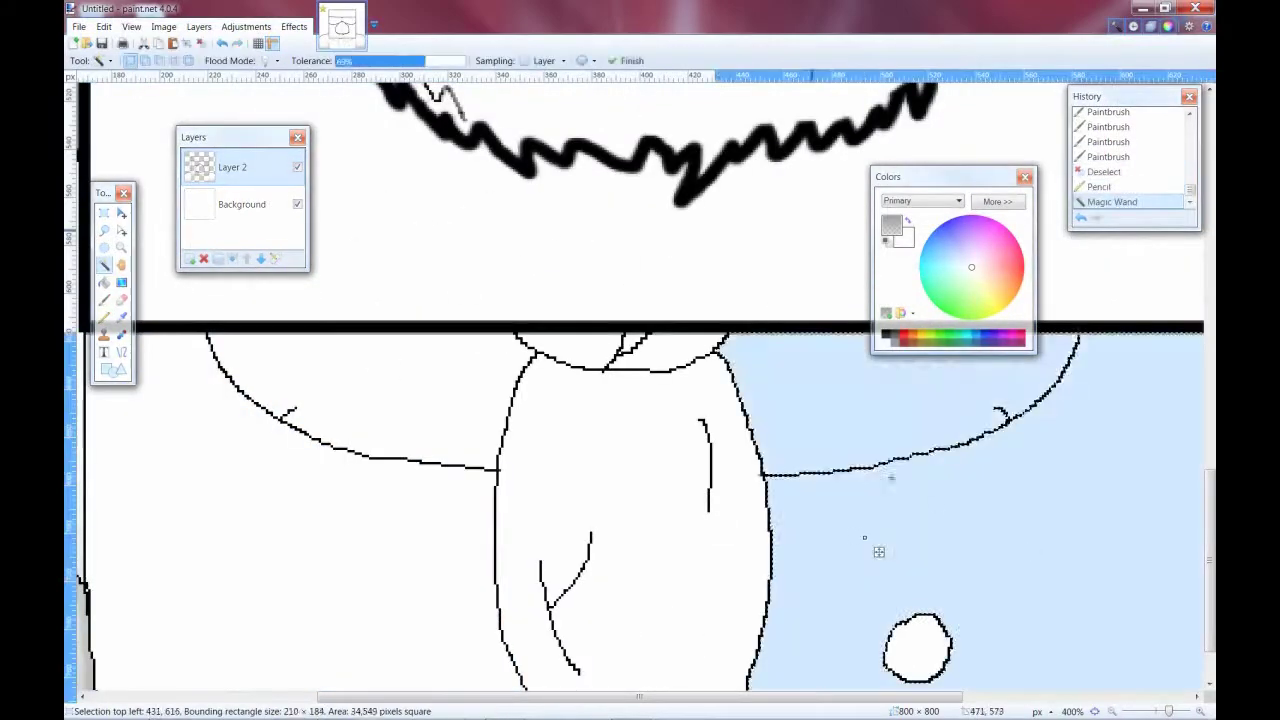
{"action": "left_click", "coordinate": [343, 551], "text": "ctrl"}
{"action": "key", "text": "ctrl+minus"}
{"action": "key", "text": "ctrl+minus"}
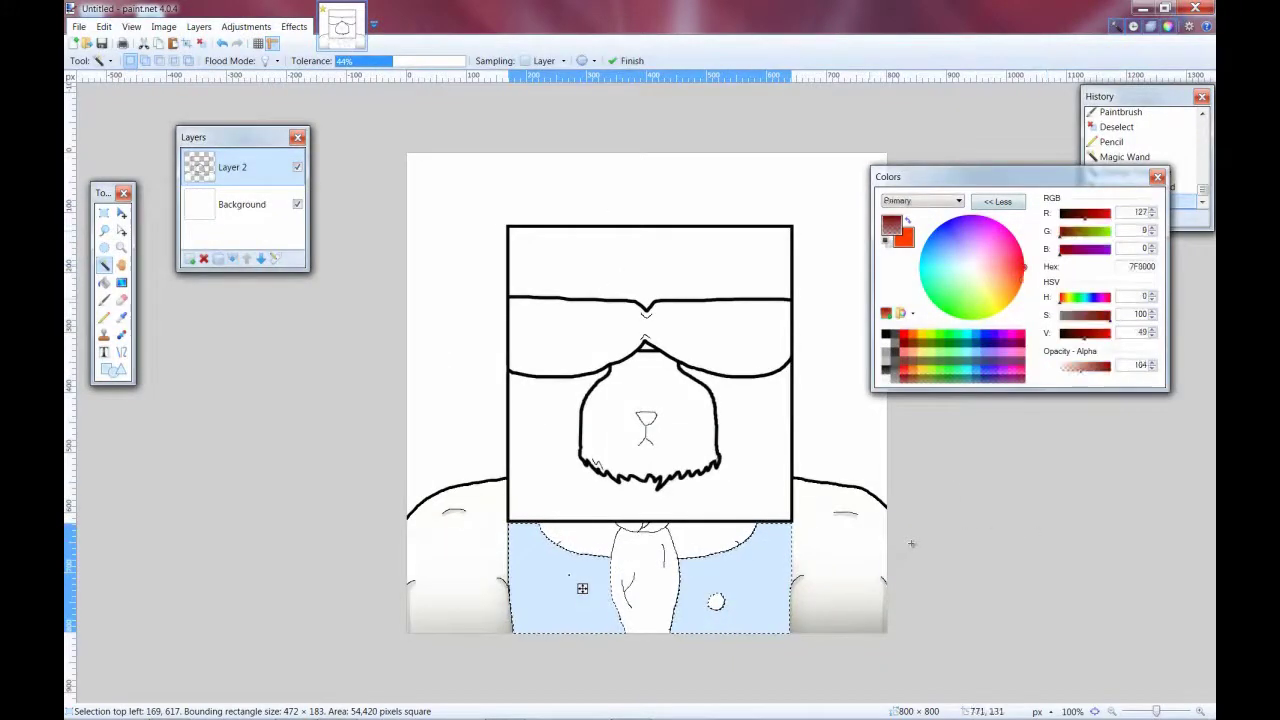
Fill the selected vest panels with a vertical gradient from near-black red 1E0000 at the lower edge to dark red under the head.
{"action": "key", "text": "g"}
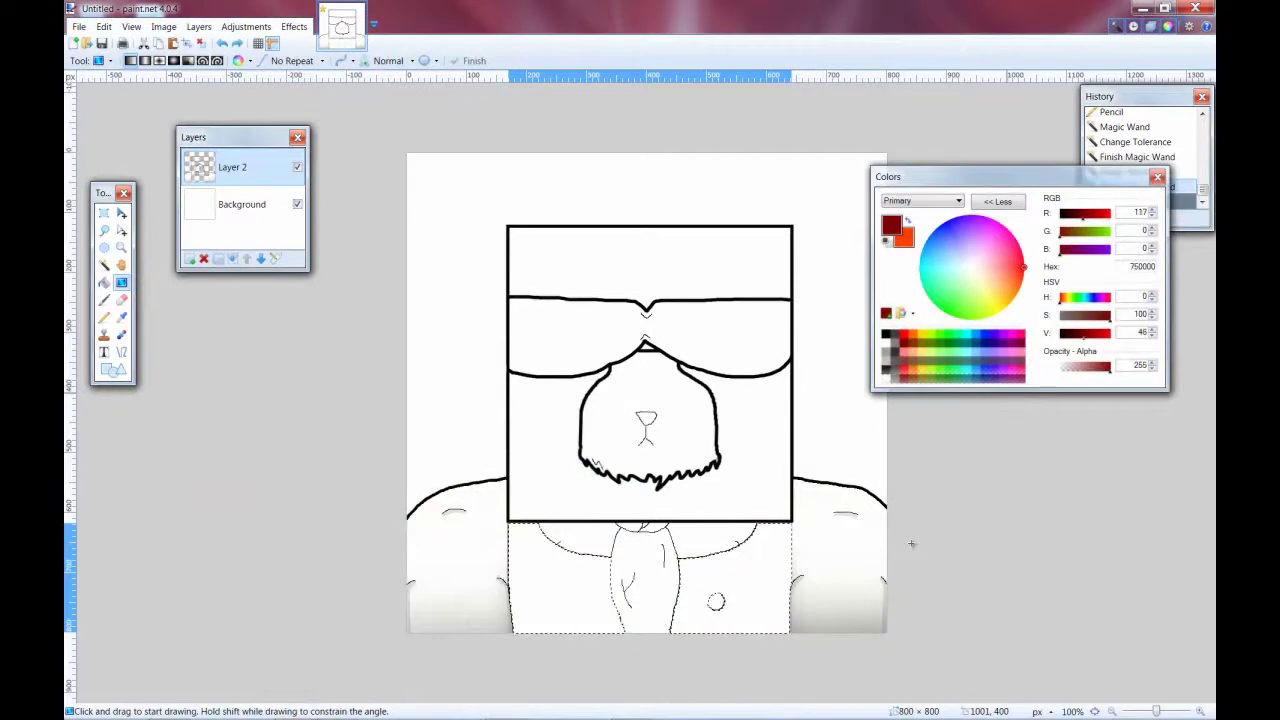
{"action": "left_click_drag", "start_coordinate": [663, 640], "coordinate": [668, 531]}
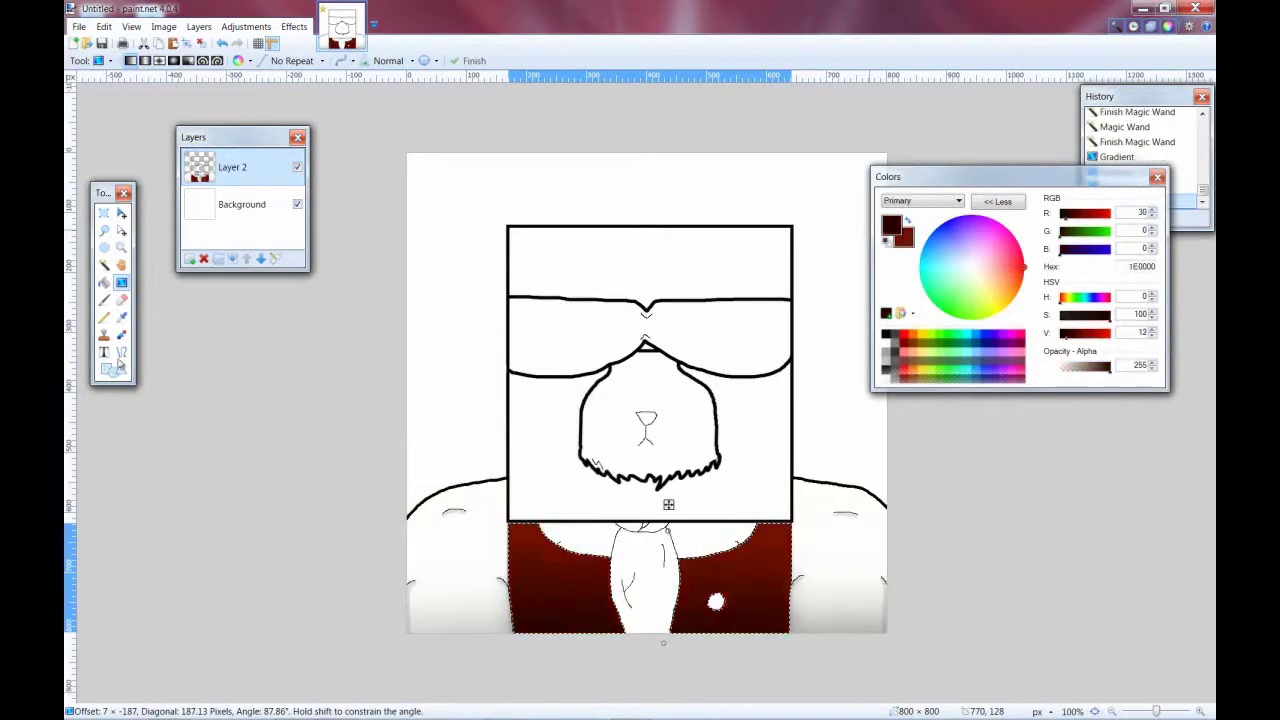
{"action": "key", "text": "ctrl+z"}
{"action": "key", "text": "alt+c"}
{"action": "key", "text": "Return"}
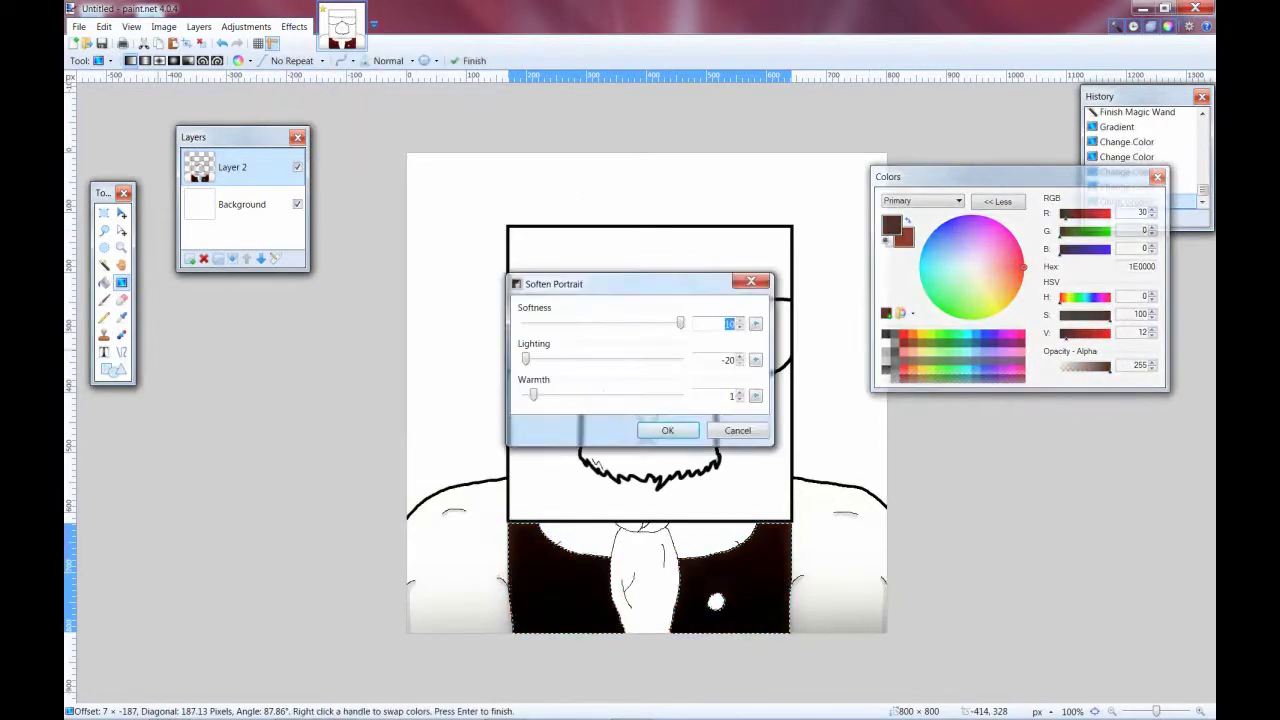
{"action": "key", "text": "Escape"}
Apply Glow to the vest panels with radius 6, brightness -81 and contrast 75.
{"action": "key", "text": "alt+c"}
{"action": "key", "text": "p"}
{"action": "key", "text": "Return"}
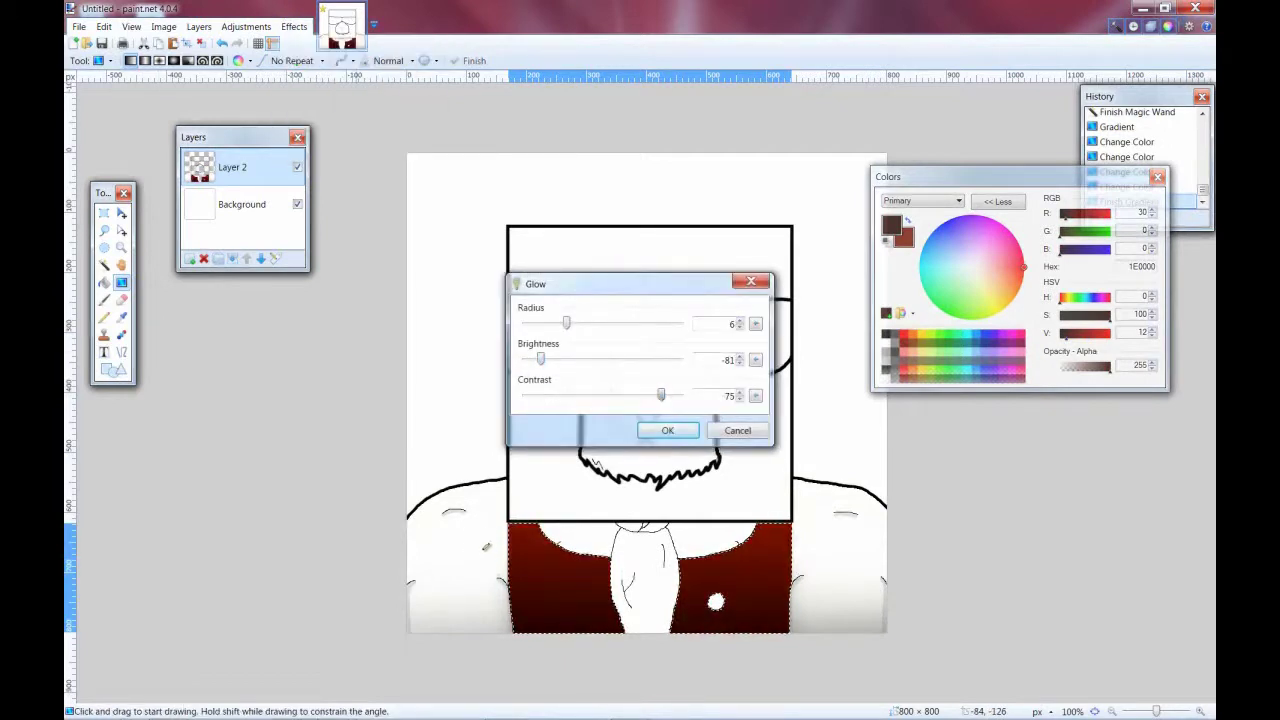
{"action": "left_click", "coordinate": [655, 430]}
Set the Paintbrush color 1E0000 to an opacity of 76 for shading the vest.
{"action": "key", "text": "ctrl+minus"}
{"action": "key", "text": "ctrl+minus"}
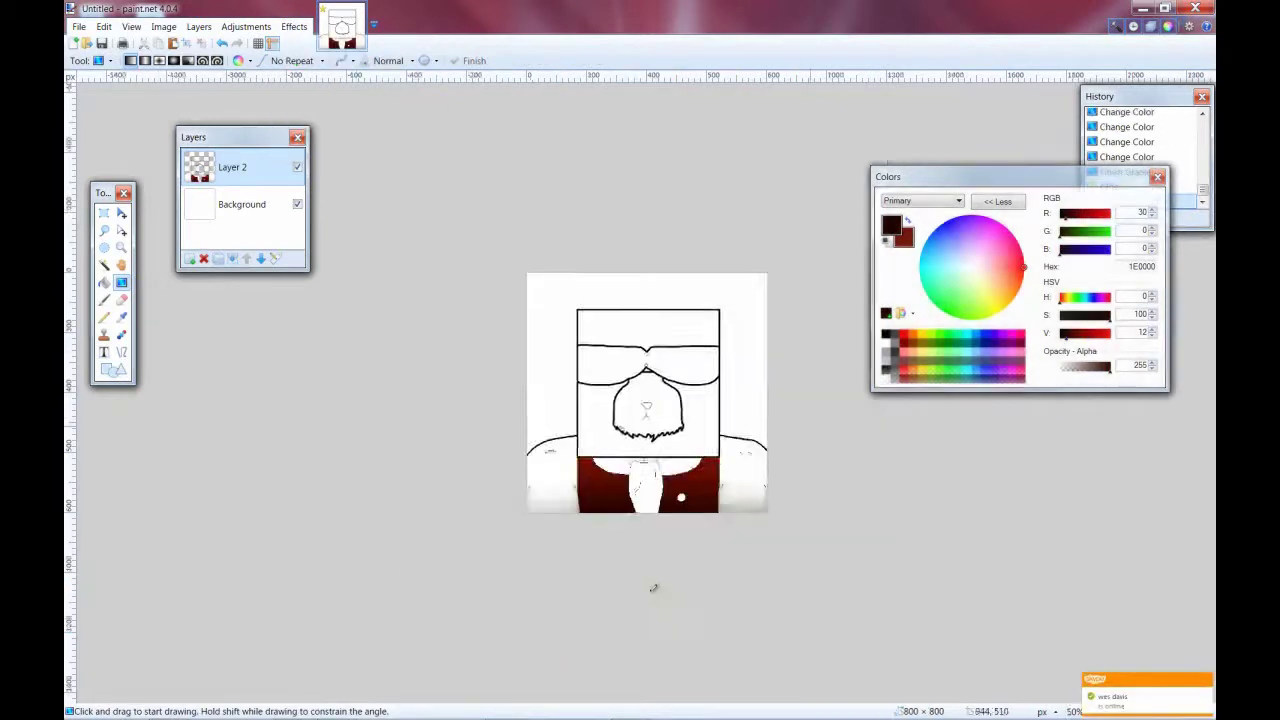
{"action": "key", "text": "ctrl+plus"}
{"action": "key", "text": "ctrl+plus"}
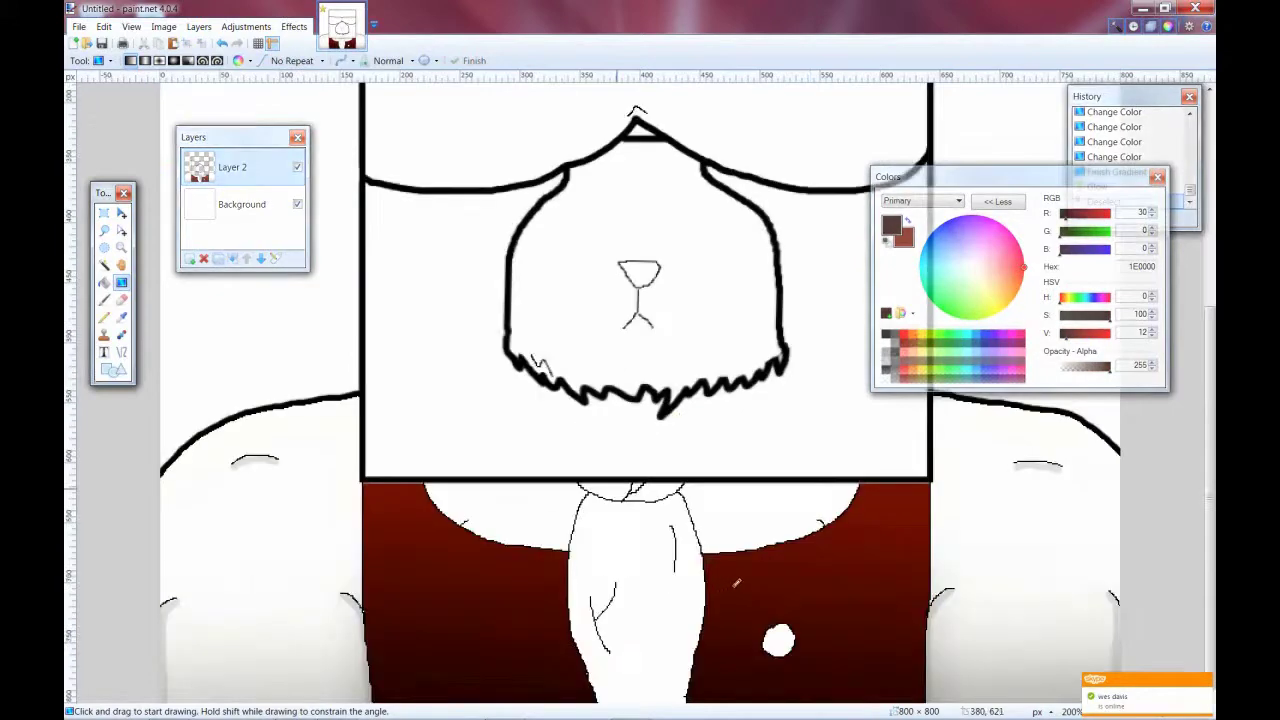
{"action": "left_click", "coordinate": [104, 299]}
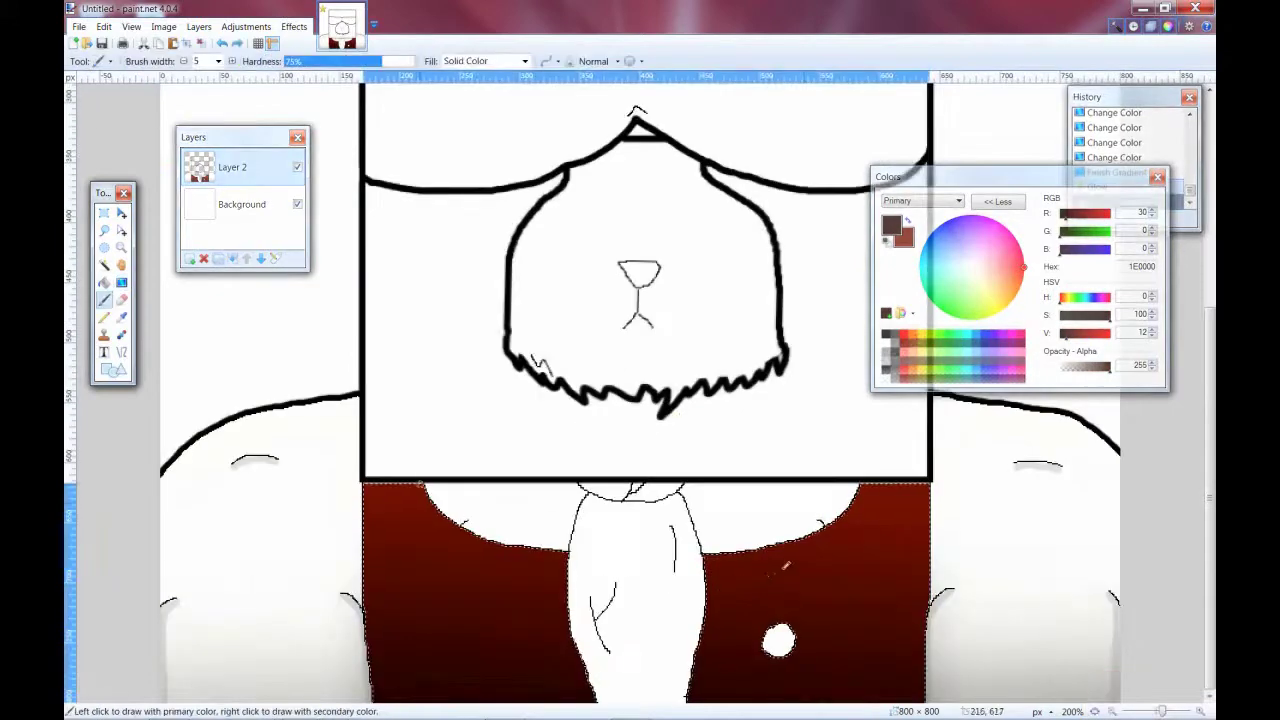
{"action": "left_click_drag", "start_coordinate": [1108, 366], "coordinate": [1069, 366]}
{"action": "left_click", "coordinate": [1075, 366]}
Paint translucent dark shadow strokes on the vest along the collar and tie edges, and clear the selection.
{"action": "key", "text": "ctrl+plus"}
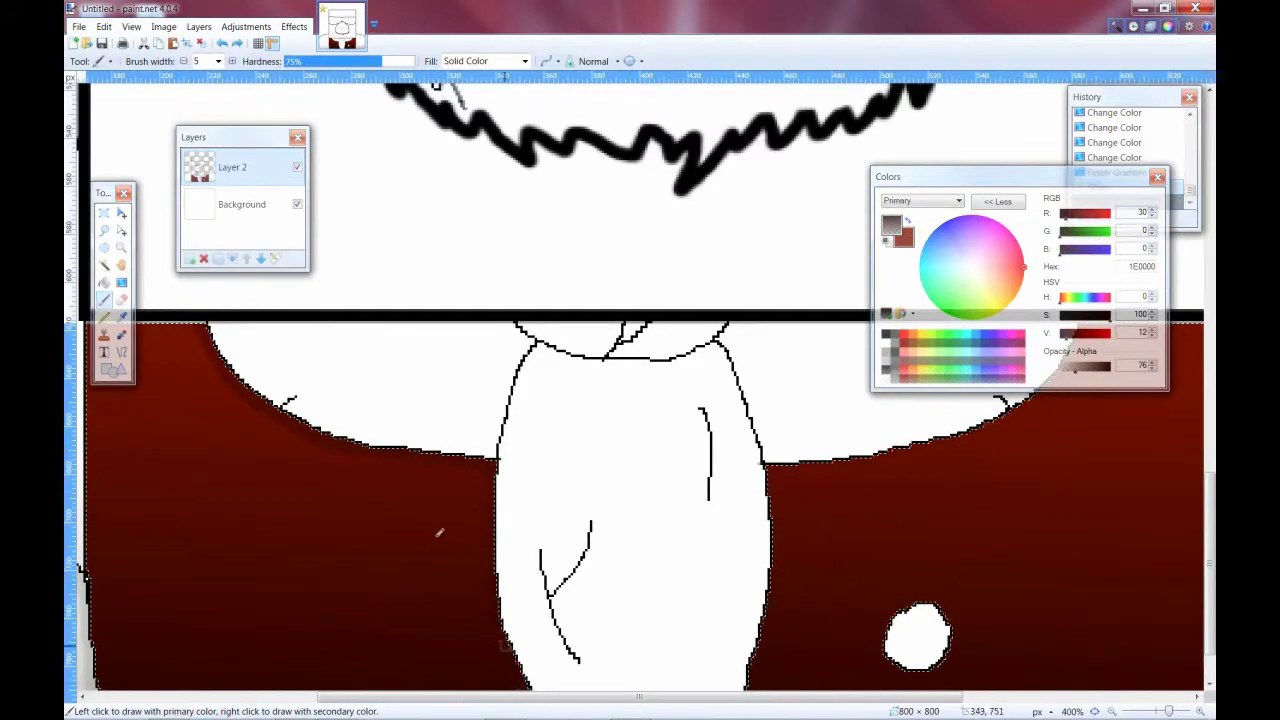
{"action": "scroll", "coordinate": [440, 535], "scroll_direction": "down", "scroll_amount": 2}
{"action": "left_click_drag", "start_coordinate": [193, 137], "coordinate": [287, 97]}
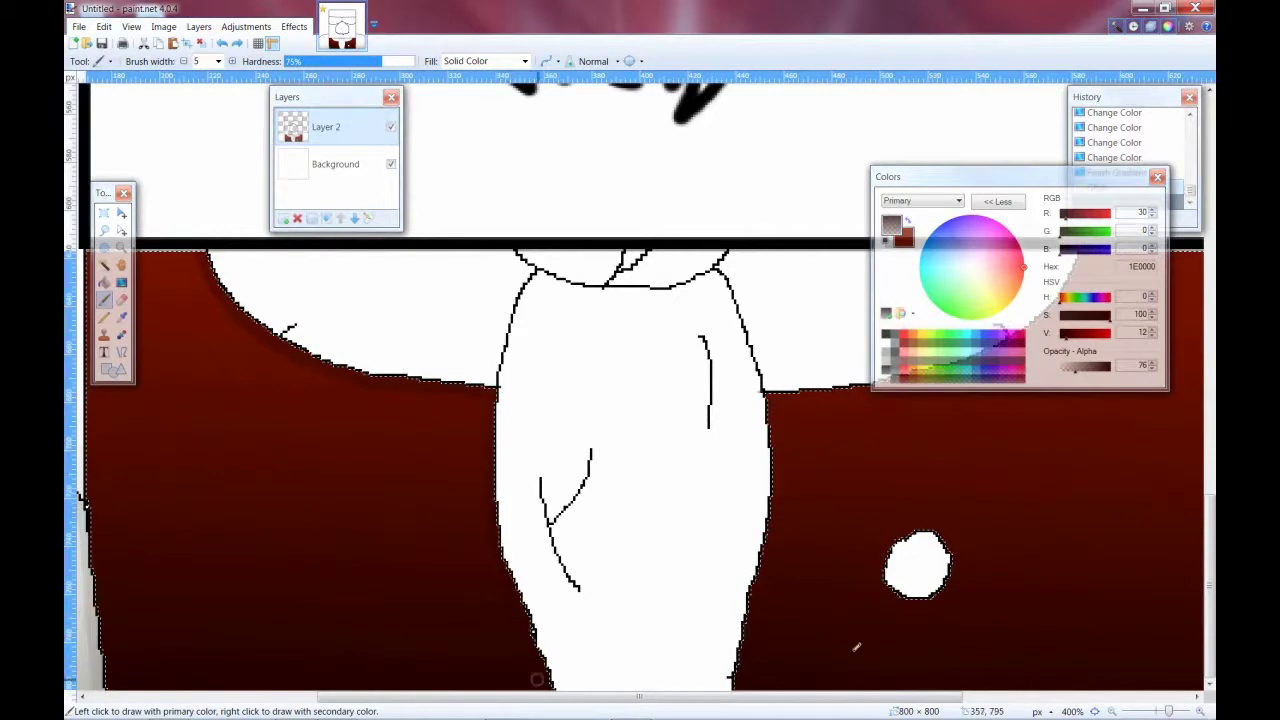
{"action": "left_click_drag", "start_coordinate": [920, 176], "coordinate": [252, 323]}
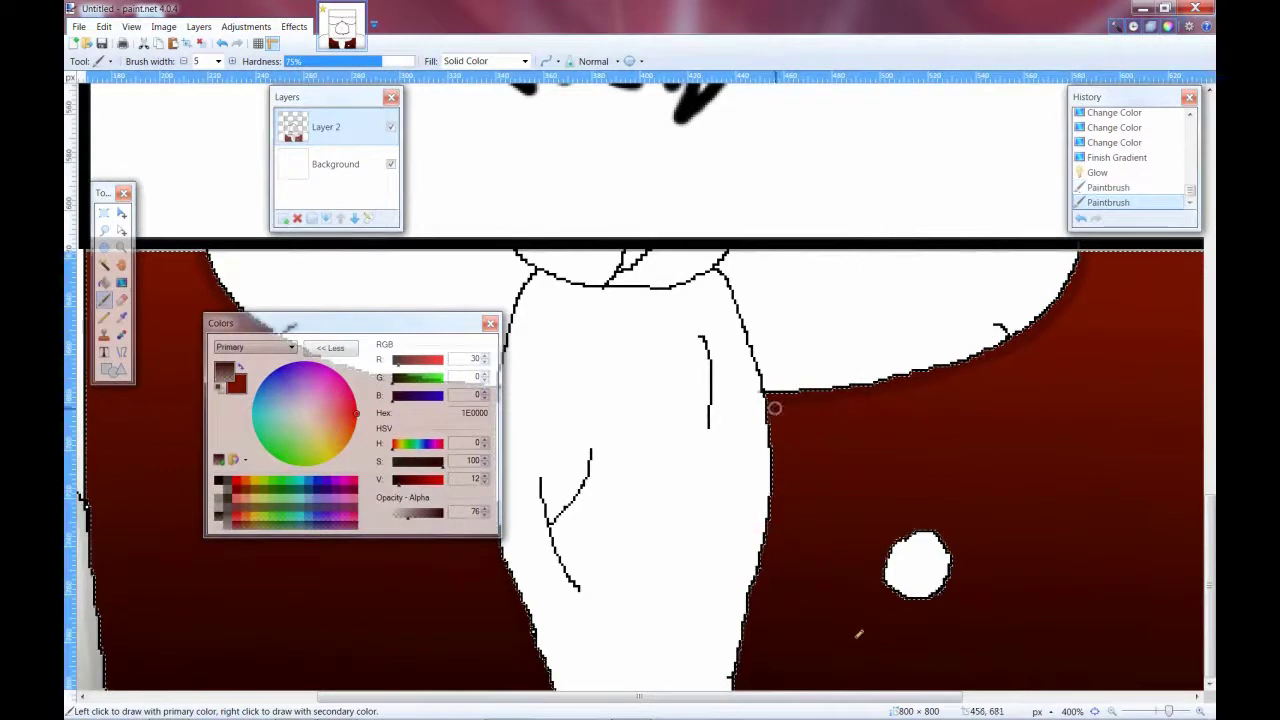
{"action": "key", "text": "ctrl+z"}
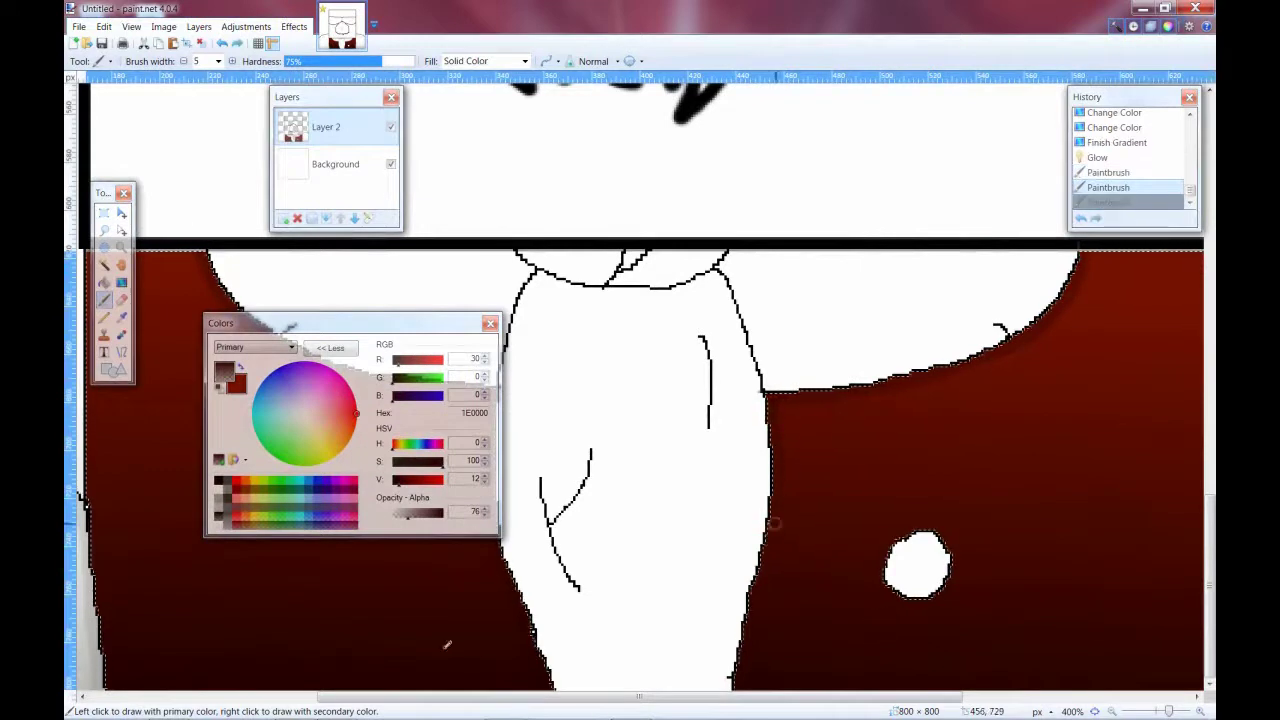
{"action": "key", "text": "ctrl+y"}
{"action": "key", "text": "ctrl+z"}
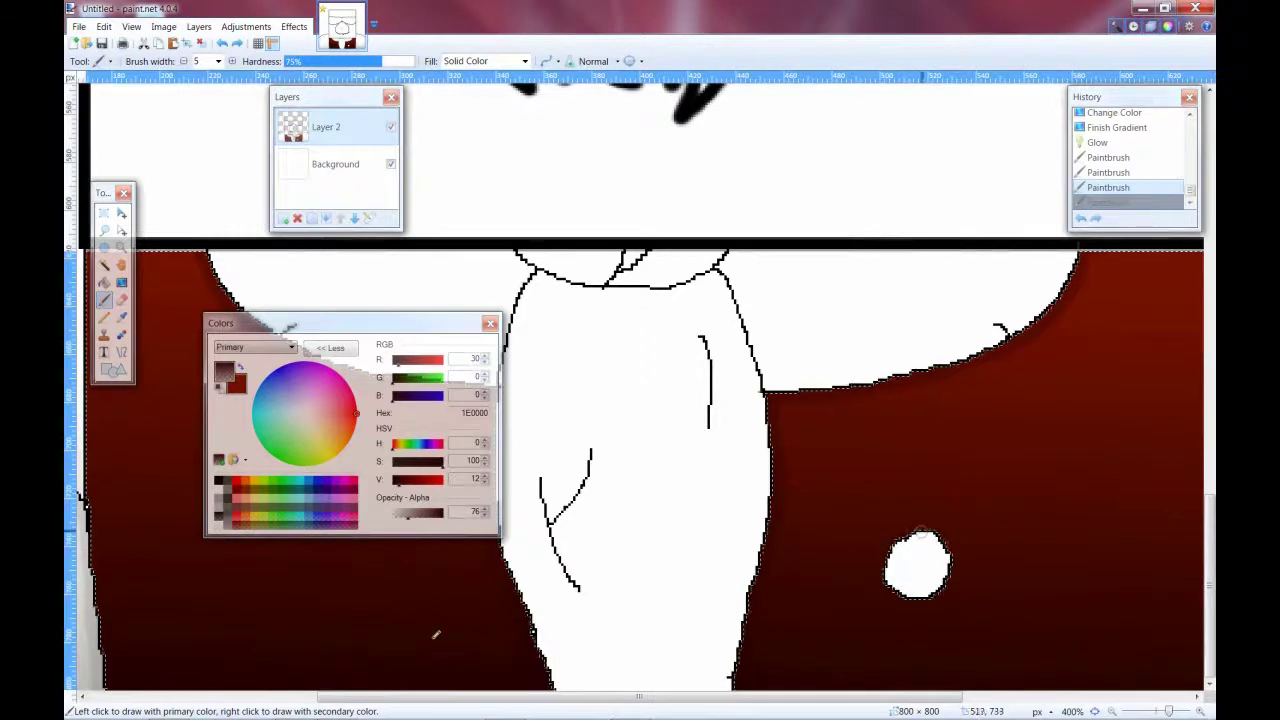
{"action": "key", "text": "ctrl+d"}
{"action": "scroll", "coordinate": [422, 611], "scroll_direction": "down", "scroll_amount": 7}
{"action": "scroll", "coordinate": [435, 630], "scroll_direction": "up", "scroll_amount": 6}
{"action": "left_click_drag", "start_coordinate": [435, 630], "coordinate": [420, 615]}
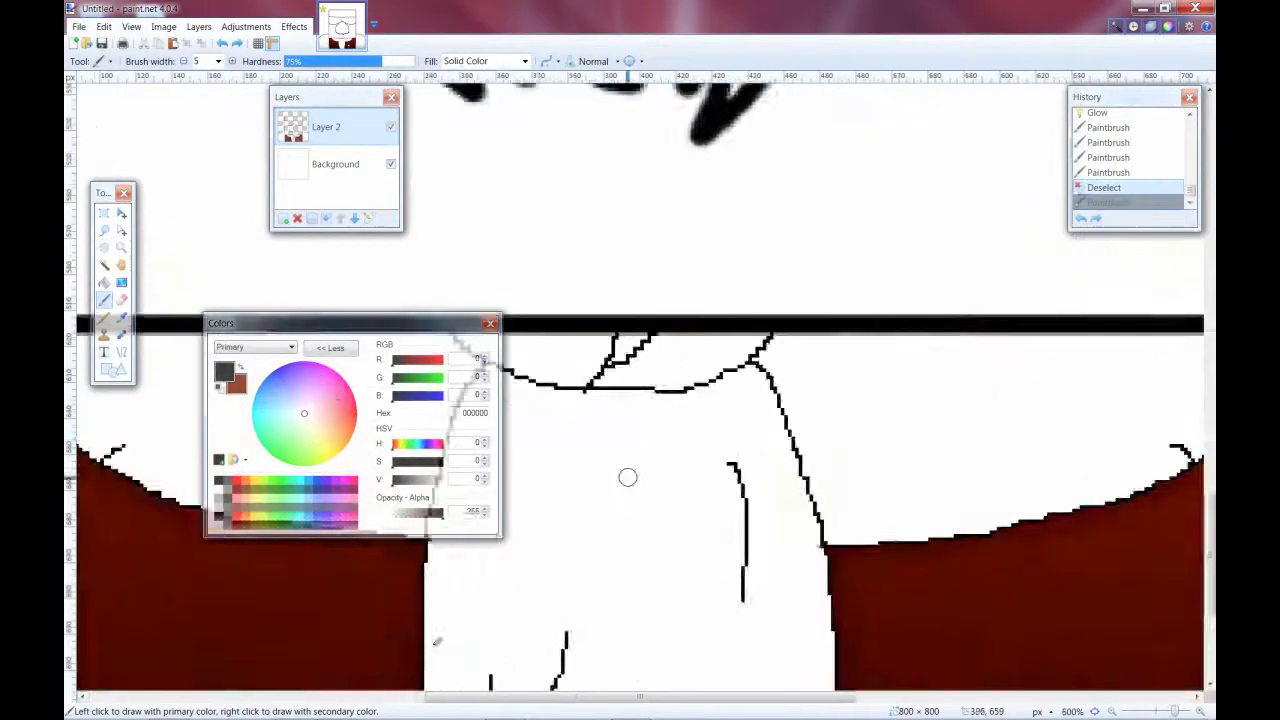
{"action": "scroll", "coordinate": [435, 632], "scroll_direction": "up", "scroll_amount": 2}
{"action": "key", "text": "o"}
{"action": "left_click_drag", "start_coordinate": [585, 461], "coordinate": [655, 461]}
{"action": "key", "text": "b"}
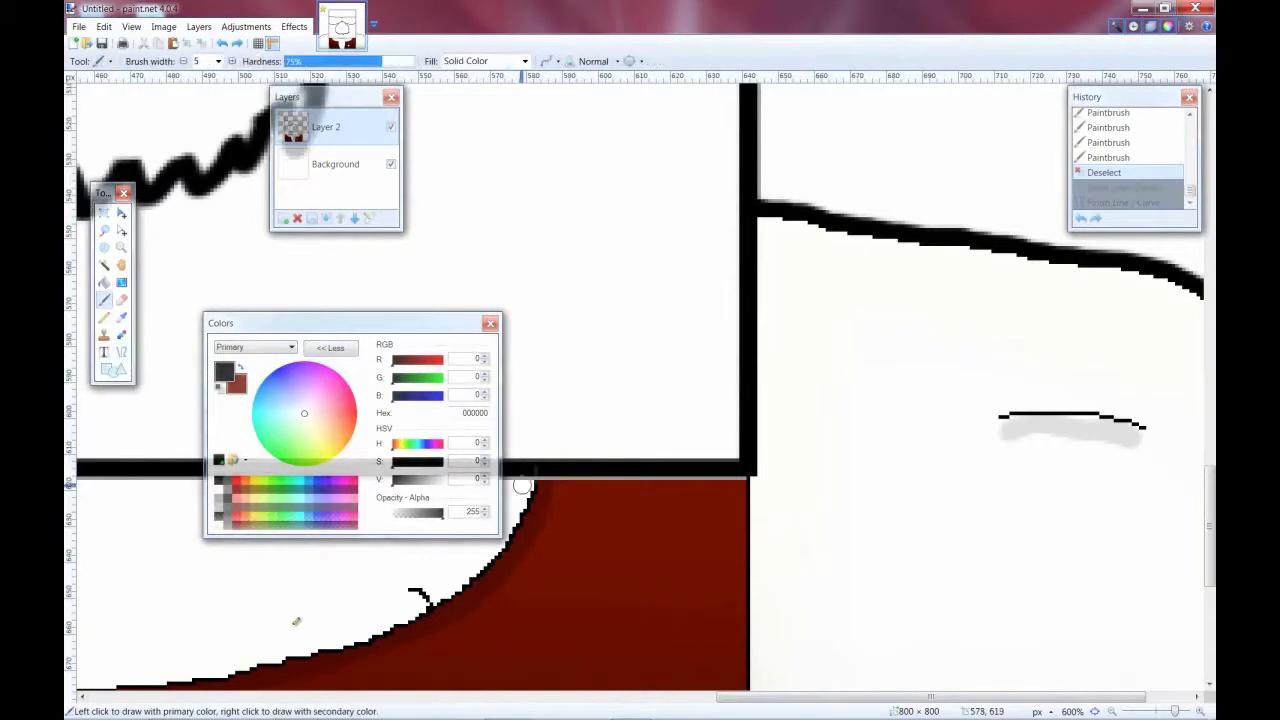
{"action": "scroll", "coordinate": [900, 630], "scroll_direction": "down", "scroll_amount": 4}
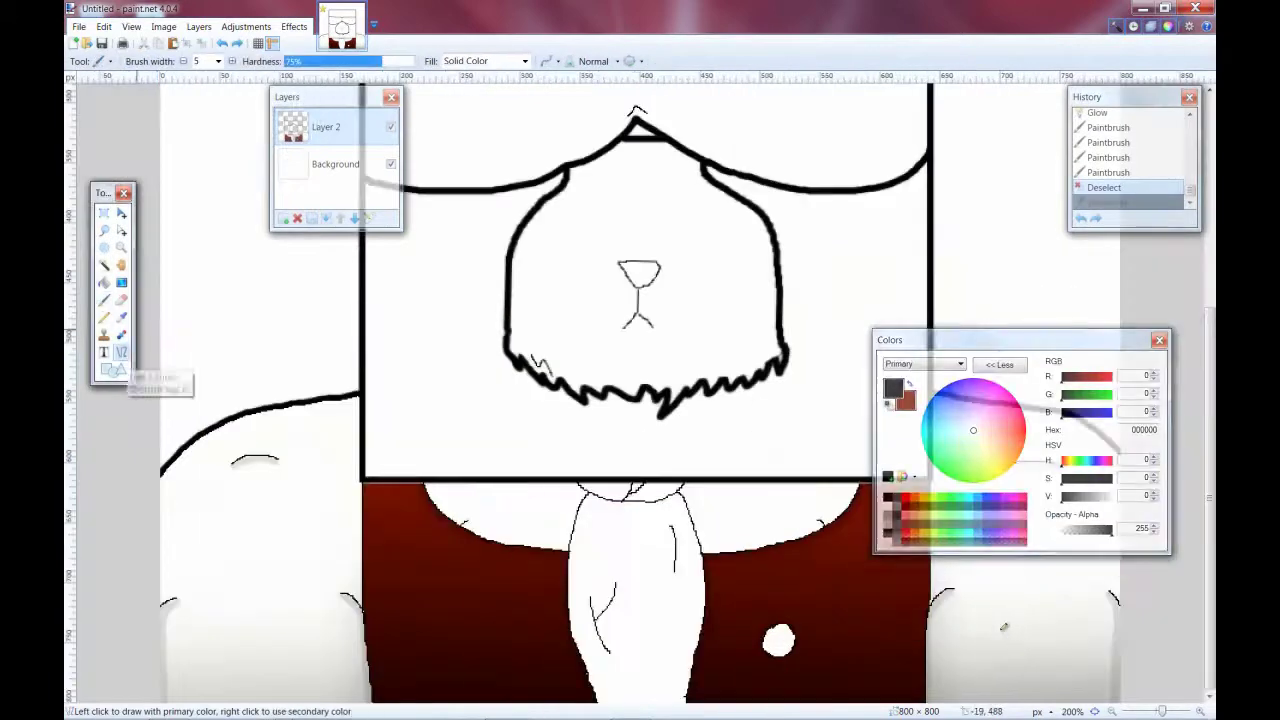
Draw a straight black horizontal line of width 5 over the lower edge of the square head.
{"action": "key", "text": "o"}
{"action": "left_click_drag", "start_coordinate": [462, 481], "coordinate": [835, 484]}
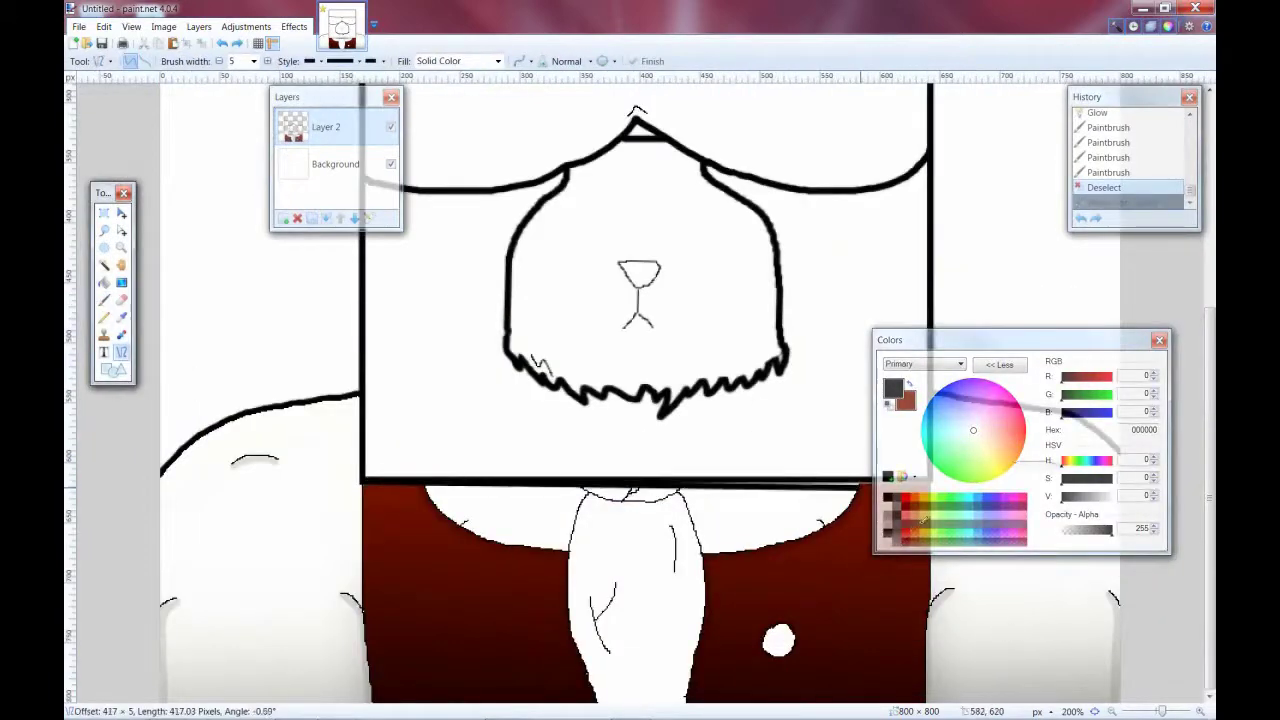
{"action": "mouse_move", "coordinate": [961, 521]}
{"action": "left_mouse_down"}
{"action": "mouse_move", "coordinate": [986, 320]}
{"action": "mouse_move", "coordinate": [957, 482]}
{"action": "left_mouse_up"}
{"action": "left_click", "coordinate": [957, 482]}
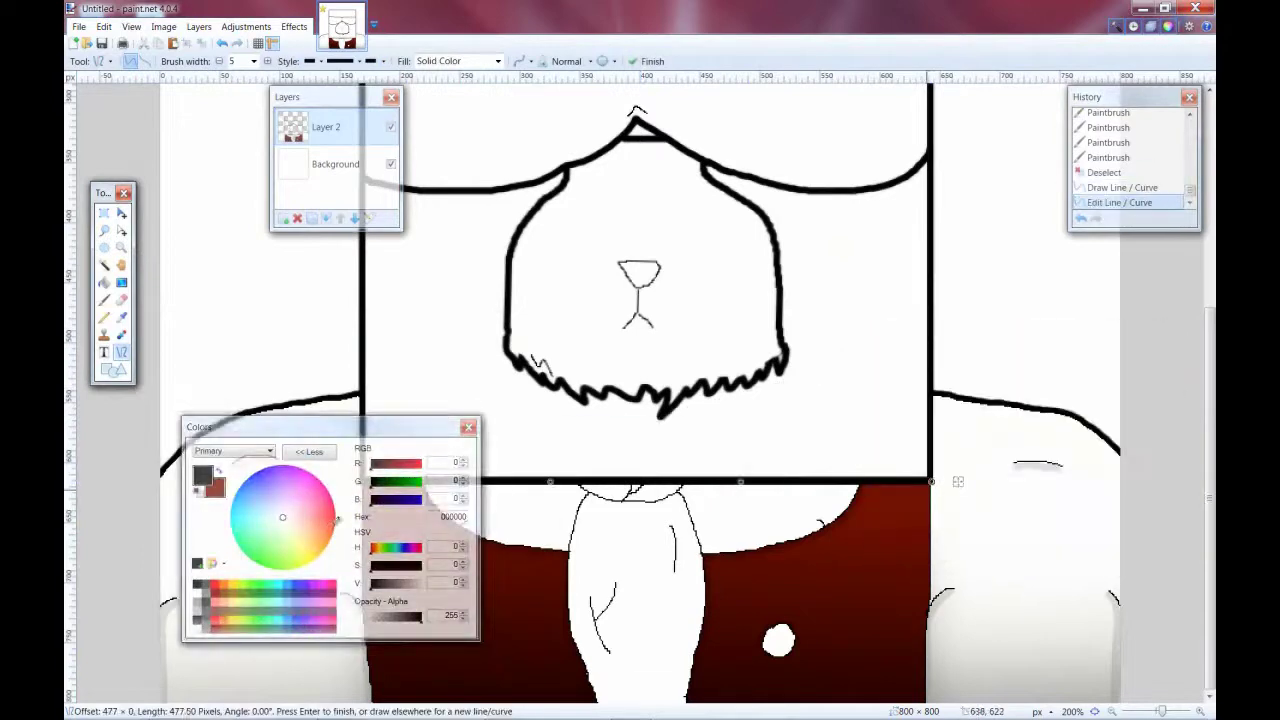
{"action": "key", "text": "Return"}
Switch to the Miners Need Cool Shoes editor in the browser to examine the reference skin's clothing colors.
{"action": "scroll", "coordinate": [329, 520], "scroll_direction": "down", "scroll_amount": 6}
{"action": "scroll", "coordinate": [371, 514], "scroll_direction": "up", "scroll_amount": 8}
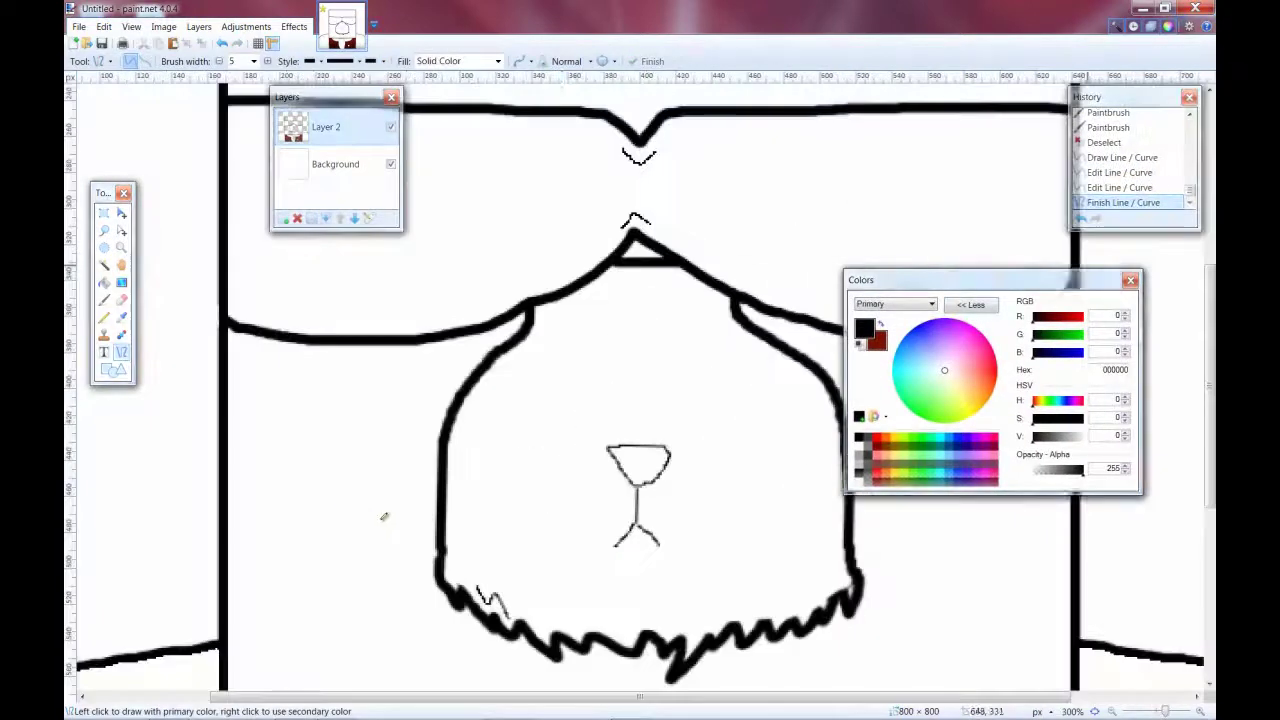
{"action": "scroll", "coordinate": [371, 531], "scroll_direction": "down", "scroll_amount": 6}
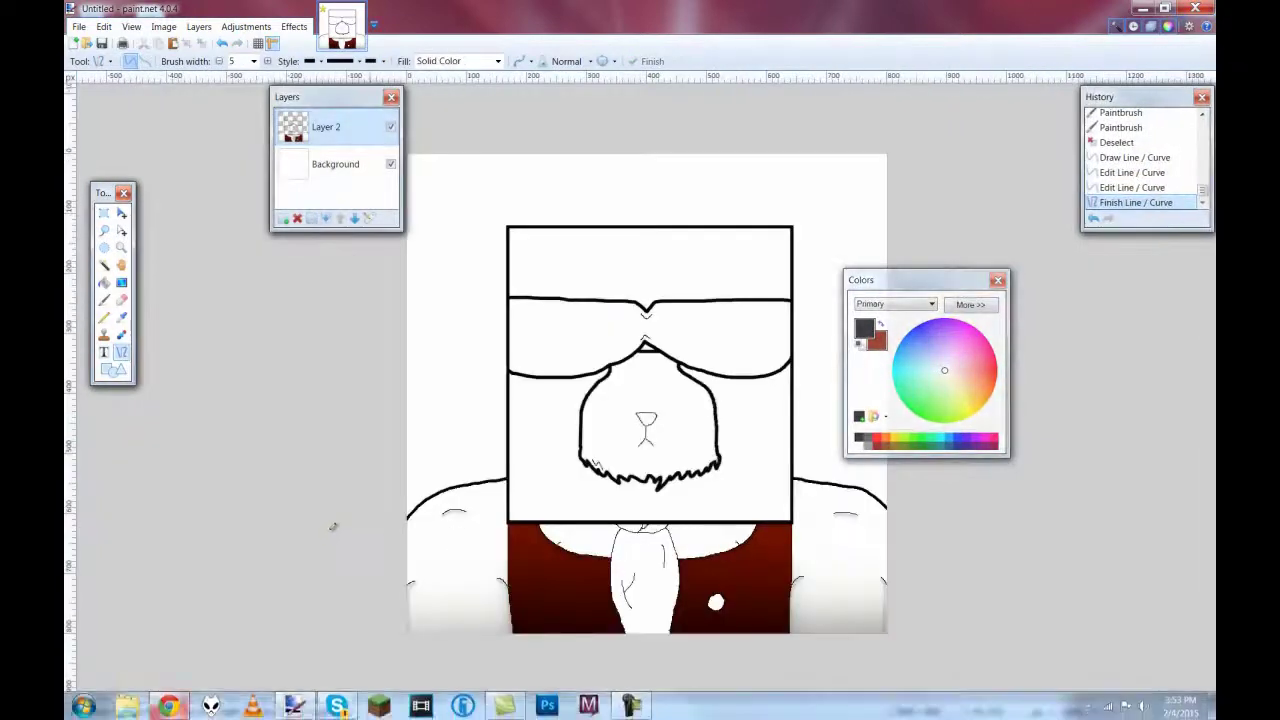
{"action": "key", "text": "alt+Tab"}
{"action": "key", "text": "alt+Tab"}
{"action": "key", "text": "alt+Tab"}
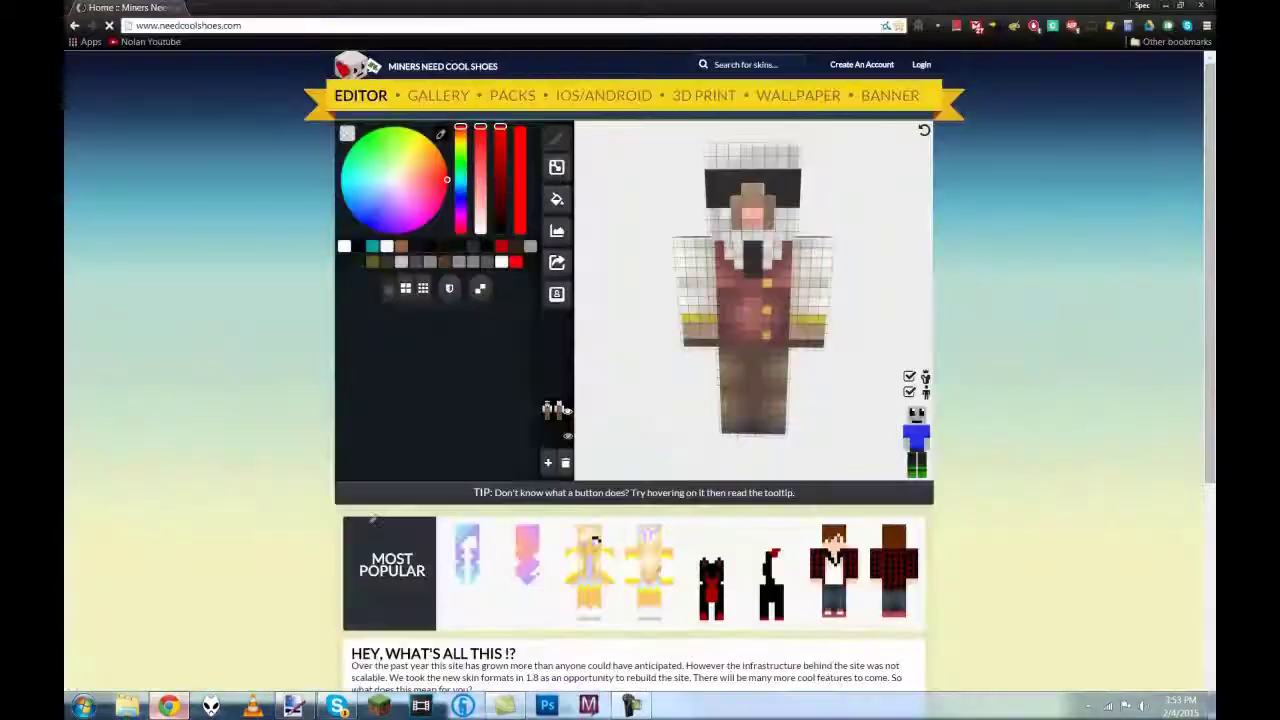
Back in paint.net, select both collar halves and fill them with a vertical gradient of white and gray 808080.
{"action": "key", "text": "s"}
{"action": "left_click", "coordinate": [600, 540]}
{"action": "left_click", "coordinate": [730, 552]}
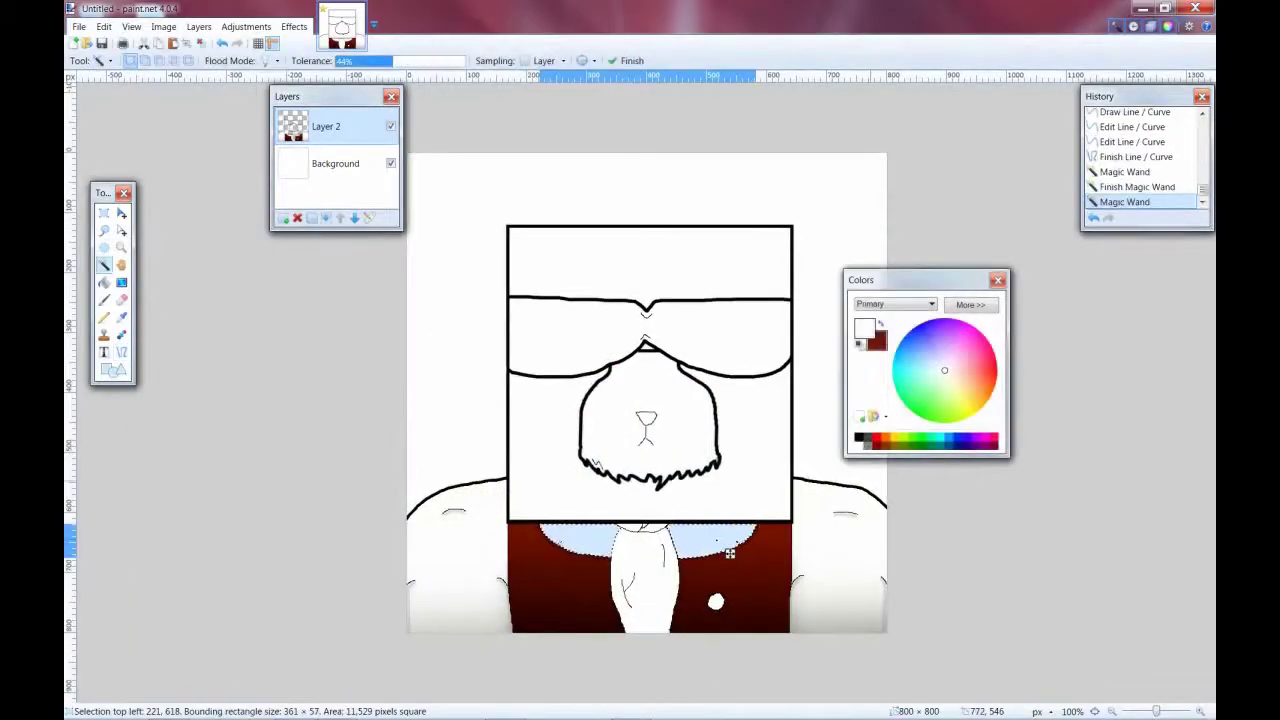
{"action": "key", "text": "g"}
{"action": "left_click_drag", "start_coordinate": [658, 594], "coordinate": [661, 449]}
{"action": "scroll", "coordinate": [653, 544], "scroll_direction": "up", "scroll_amount": 3}
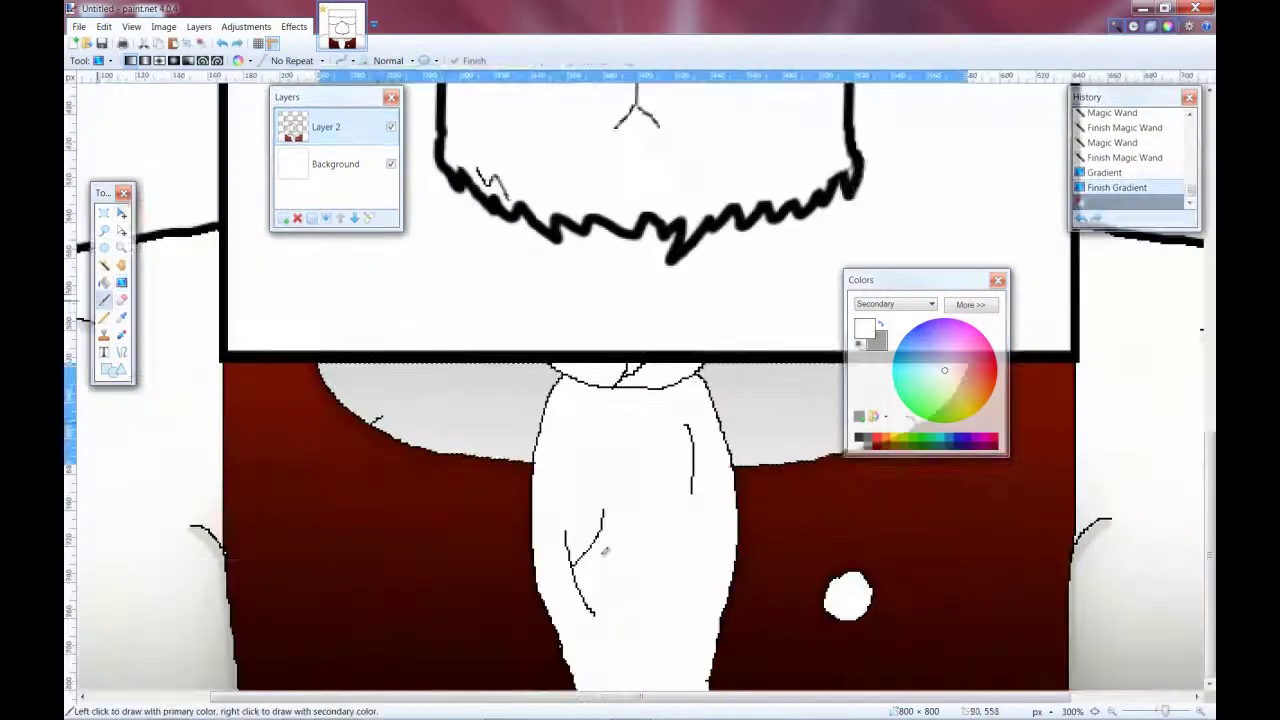
{"action": "key", "text": "b"}
{"action": "left_click", "coordinate": [653, 544]}
{"action": "key", "text": "ctrl+z"}
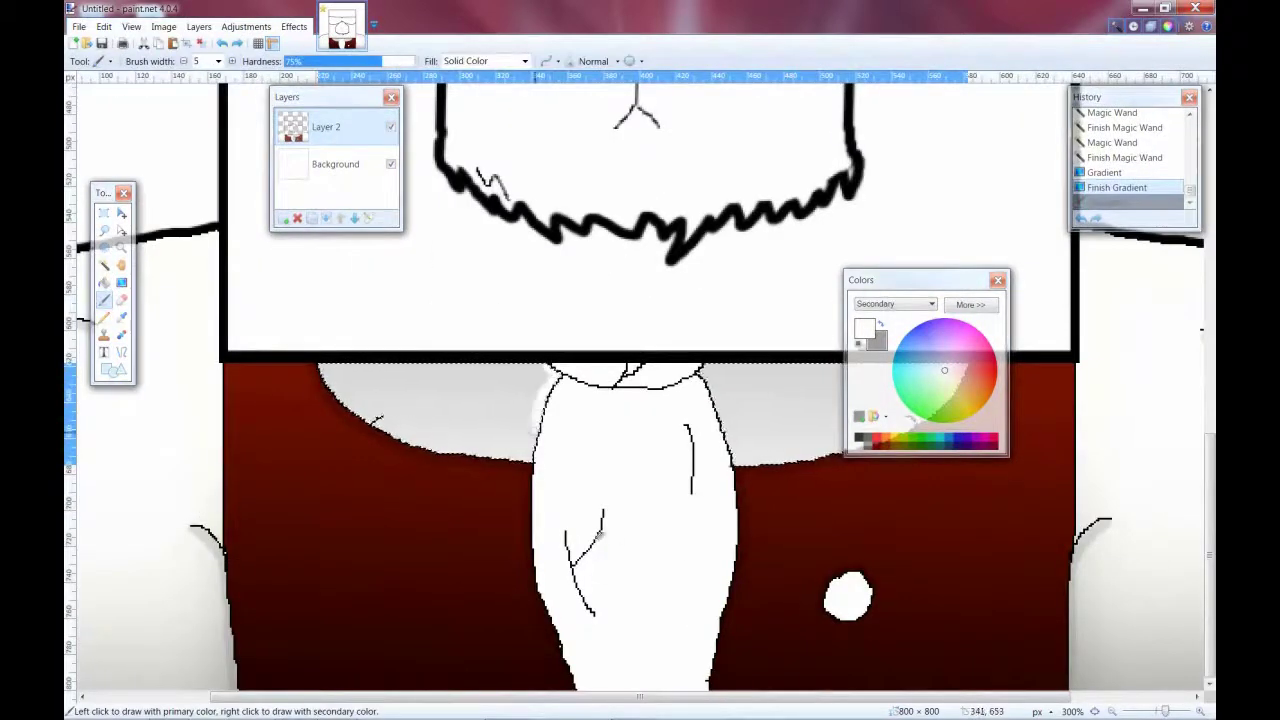
Paint translucent gray 808080 shadow strokes on the collar along the tie and fold marks, and clear the selection.
{"action": "left_click", "coordinate": [881, 323]}
{"action": "left_click", "coordinate": [970, 304]}
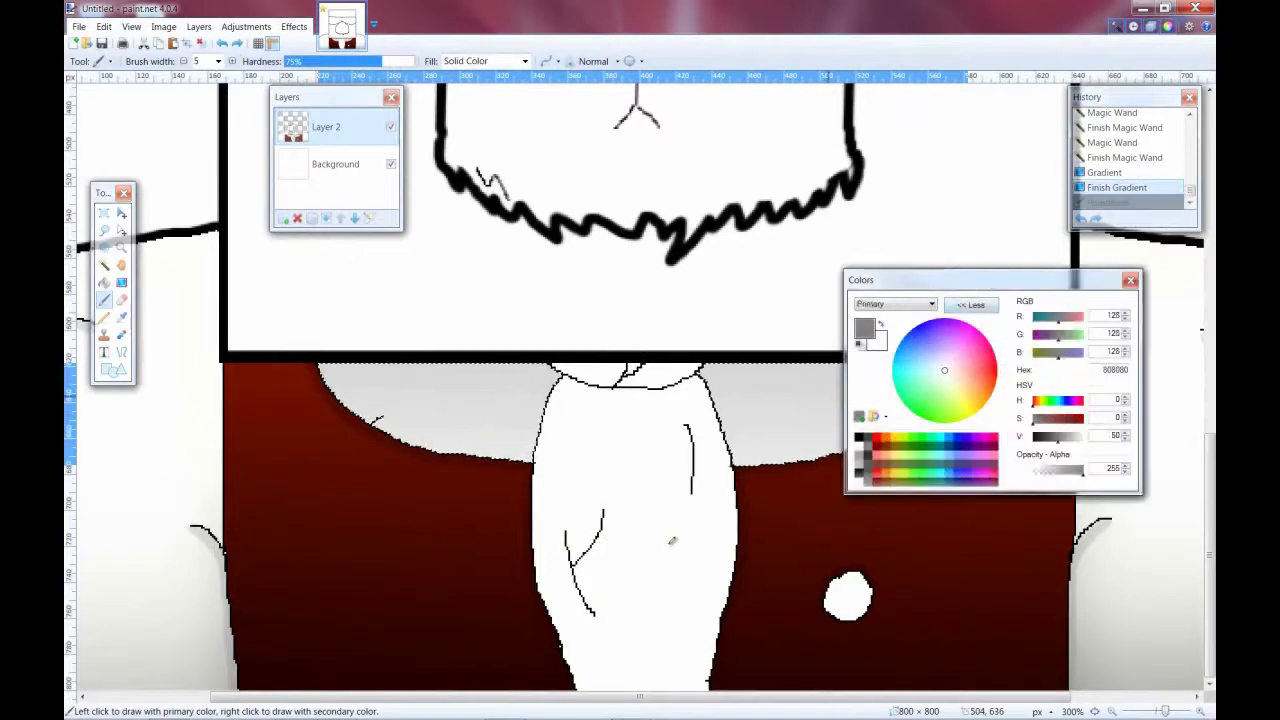
{"action": "left_click", "coordinate": [863, 328]}
{"action": "left_click", "coordinate": [370, 418]}
{"action": "mouse_move", "coordinate": [553, 382]}
{"action": "left_mouse_down"}
{"action": "mouse_move", "coordinate": [532, 462]}
{"action": "mouse_move", "coordinate": [362, 418]}
{"action": "left_mouse_up"}
{"action": "left_click_drag", "start_coordinate": [880, 280], "coordinate": [741, 543]}
{"action": "left_click_drag", "start_coordinate": [965, 372], "coordinate": [908, 430]}
{"action": "left_click_drag", "start_coordinate": [384, 432], "coordinate": [346, 404]}
{"action": "key", "text": "ctrl+d"}
{"action": "key", "text": "ctrl+0"}
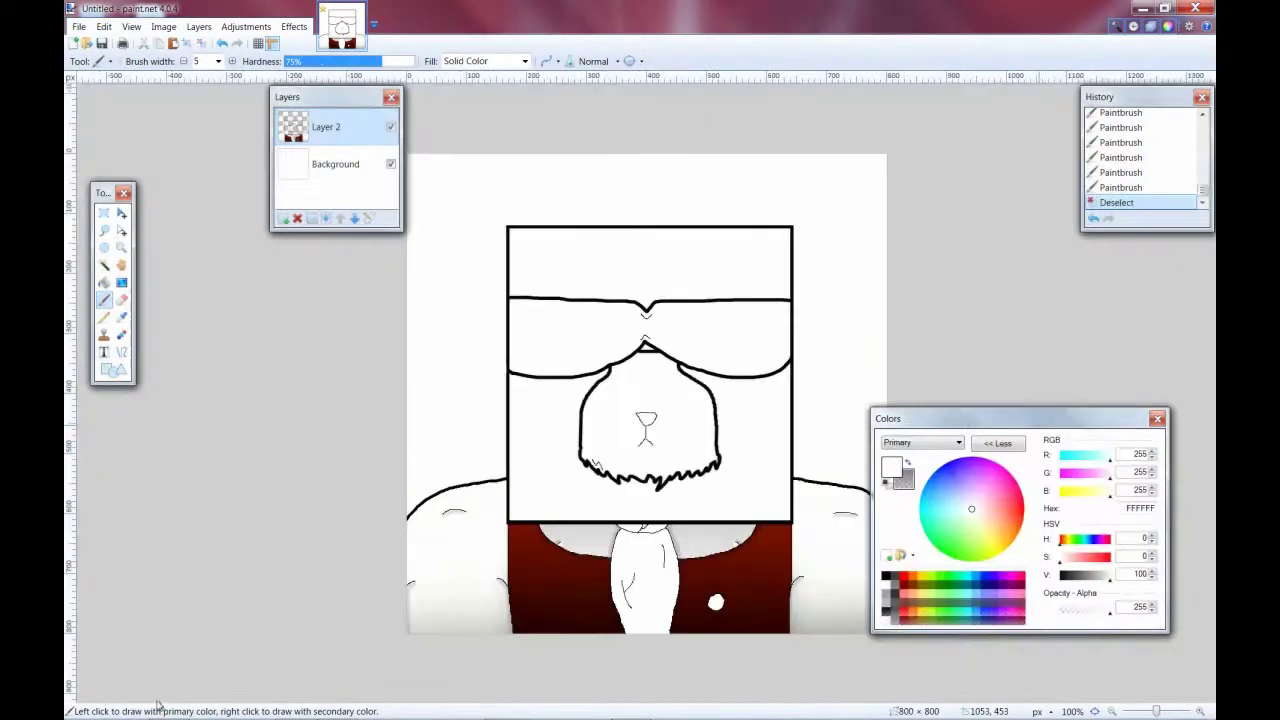
Select the tie and its knot and fill them with a vertical gradient from black at the lower end to dark gray 404040.
{"action": "key", "text": "ctrl+plus"}
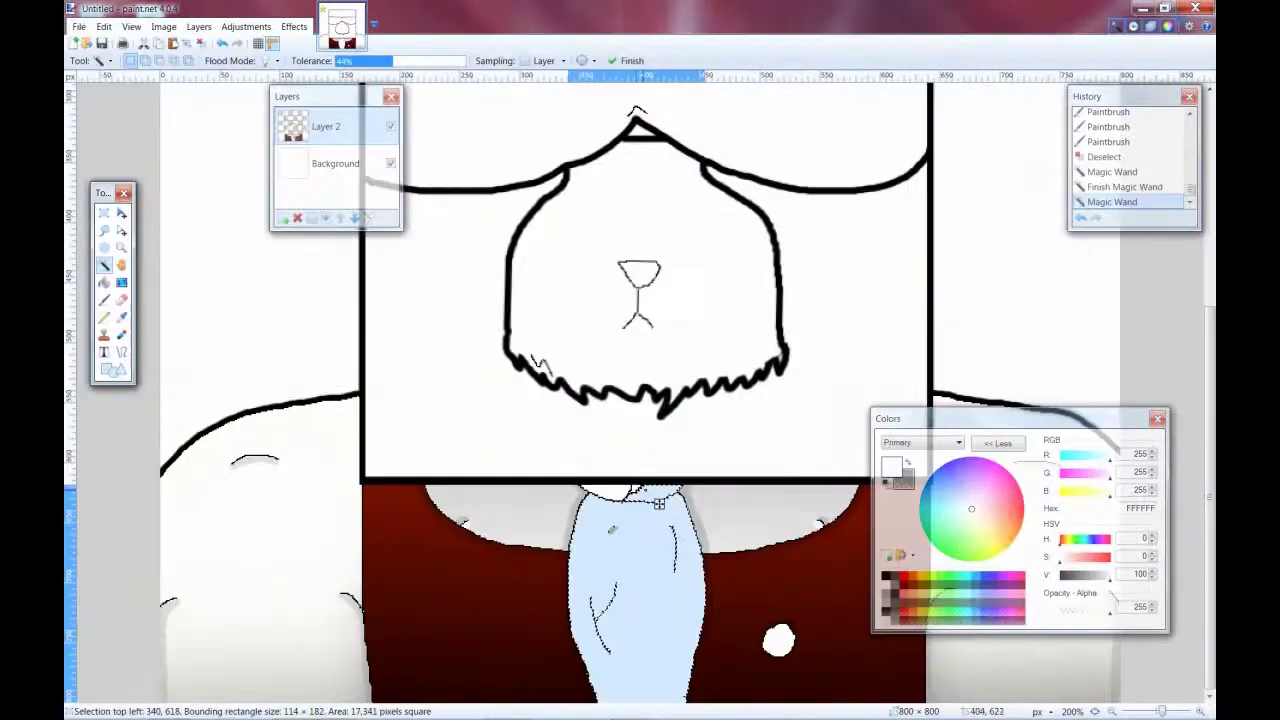
{"action": "left_click", "coordinate": [629, 505]}
{"action": "left_click", "coordinate": [903, 479]}
{"action": "key", "text": "g"}
{"action": "left_click_drag", "start_coordinate": [618, 663], "coordinate": [661, 412]}
{"action": "key", "text": "b"}
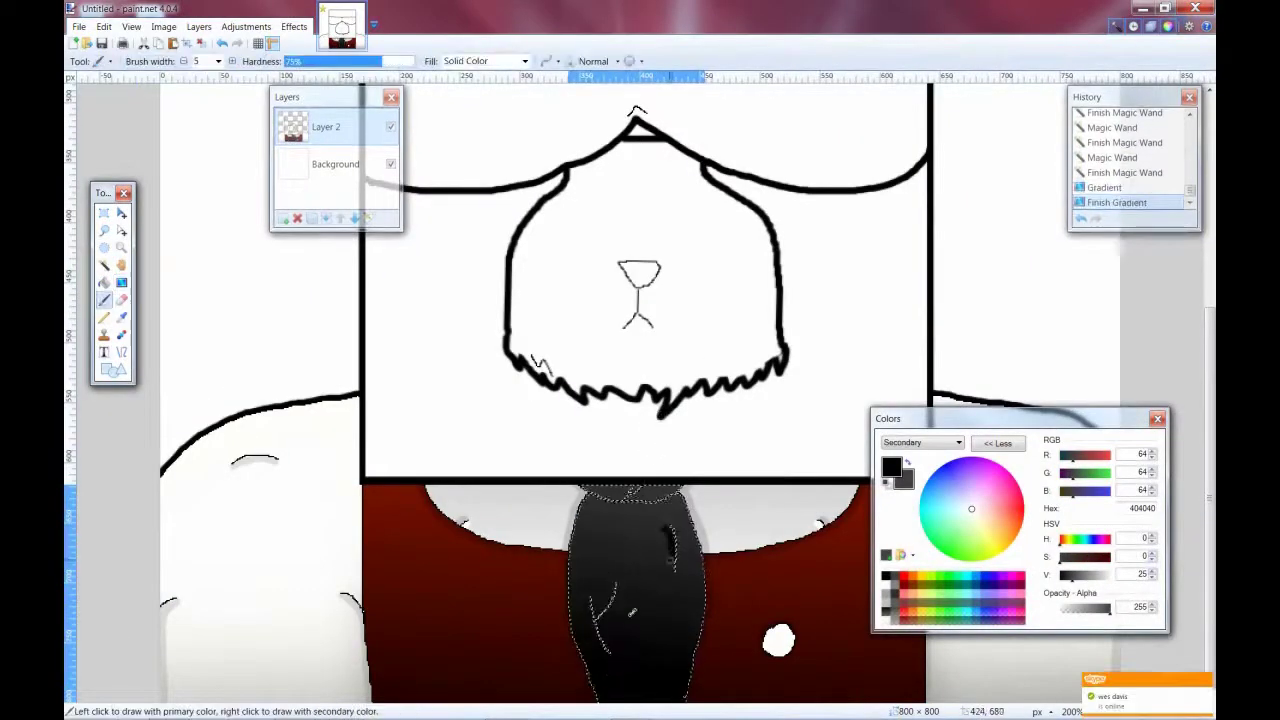
{"action": "left_click_drag", "start_coordinate": [607, 672], "coordinate": [619, 607]}
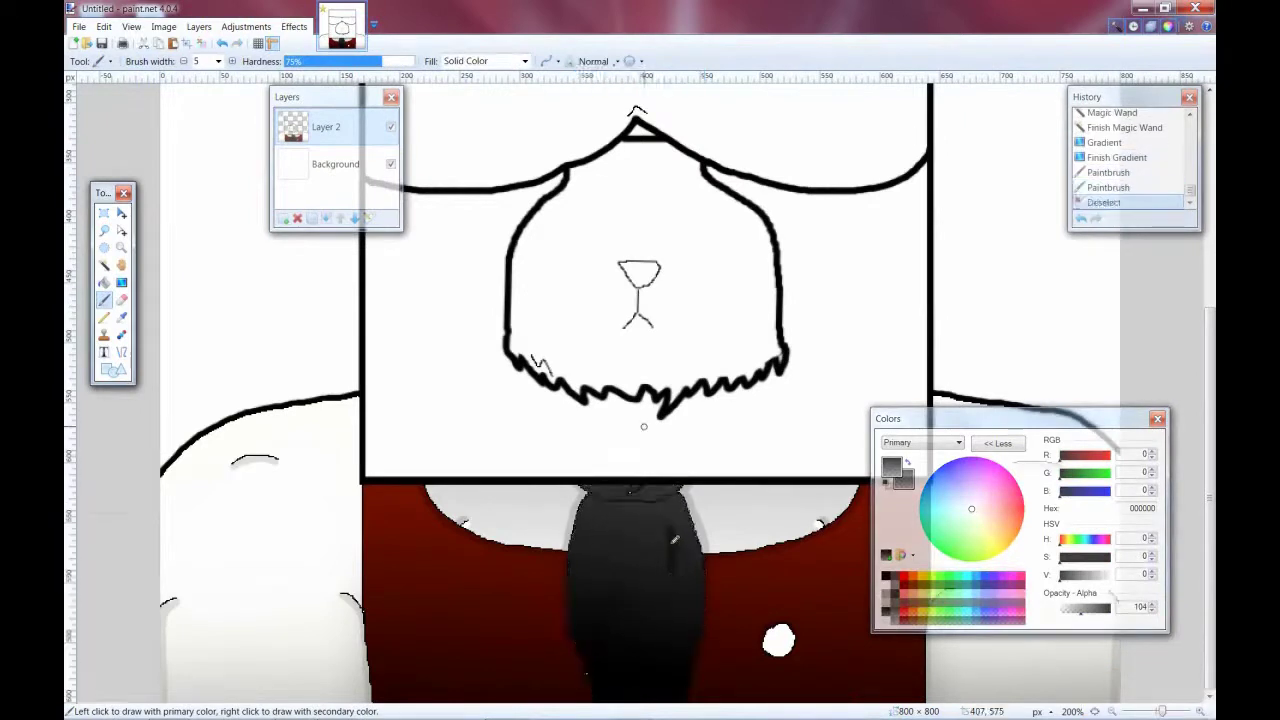
{"action": "key", "text": "ctrl+z"}
{"action": "key", "text": "ctrl+d"}
{"action": "key", "text": "ctrl+z"}
{"action": "key", "text": "ctrl+y"}
{"action": "key", "text": "ctrl+z"}
{"action": "key", "text": "ctrl+z"}
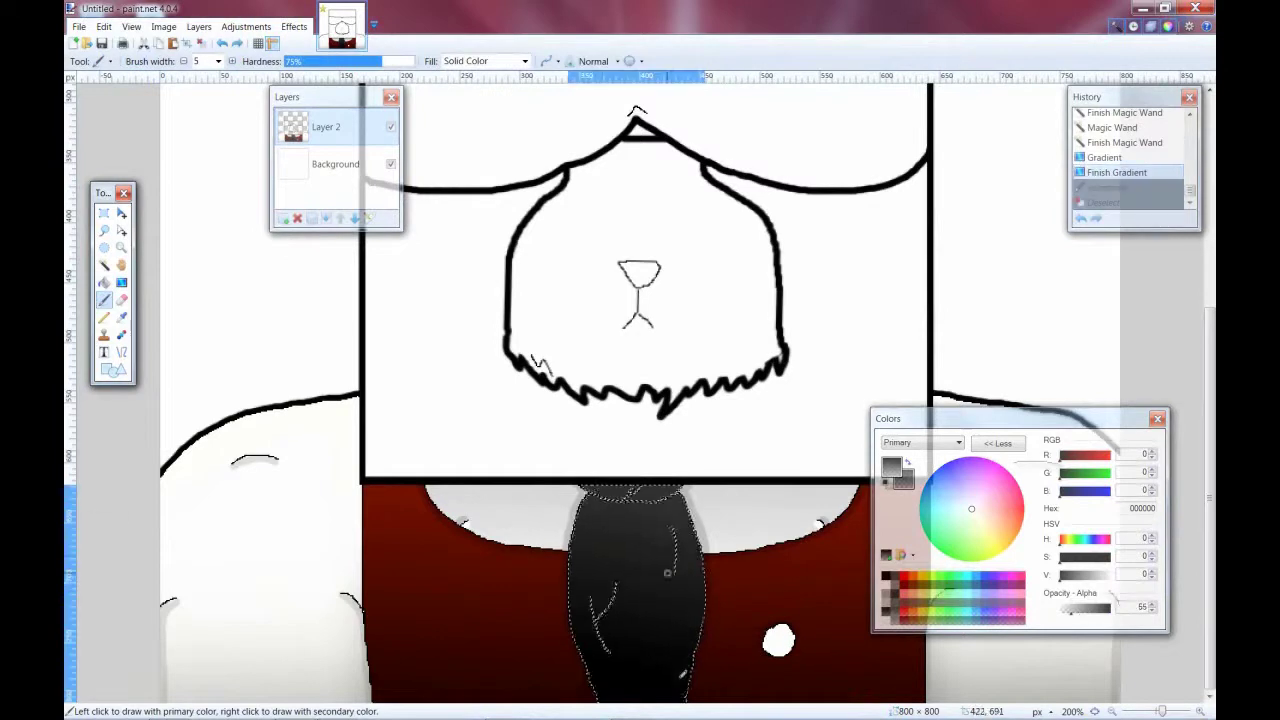
Paint translucent black shadow strokes at opacity 55 and gray 404040 strokes at opacity 89 along the tie's folds, and clear the selection.
{"action": "left_click_drag", "start_coordinate": [603, 677], "coordinate": [607, 689]}
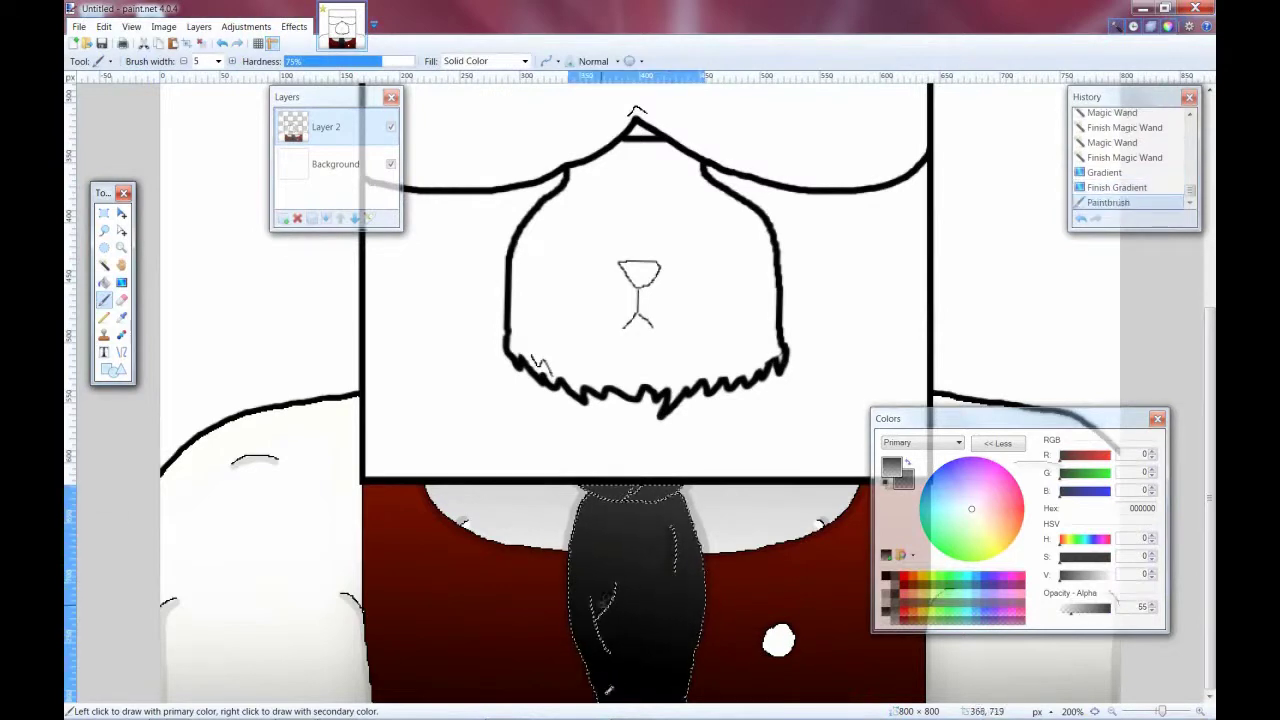
{"action": "left_click_drag", "start_coordinate": [620, 606], "coordinate": [641, 603]}
{"action": "key", "text": "ctrl+z"}
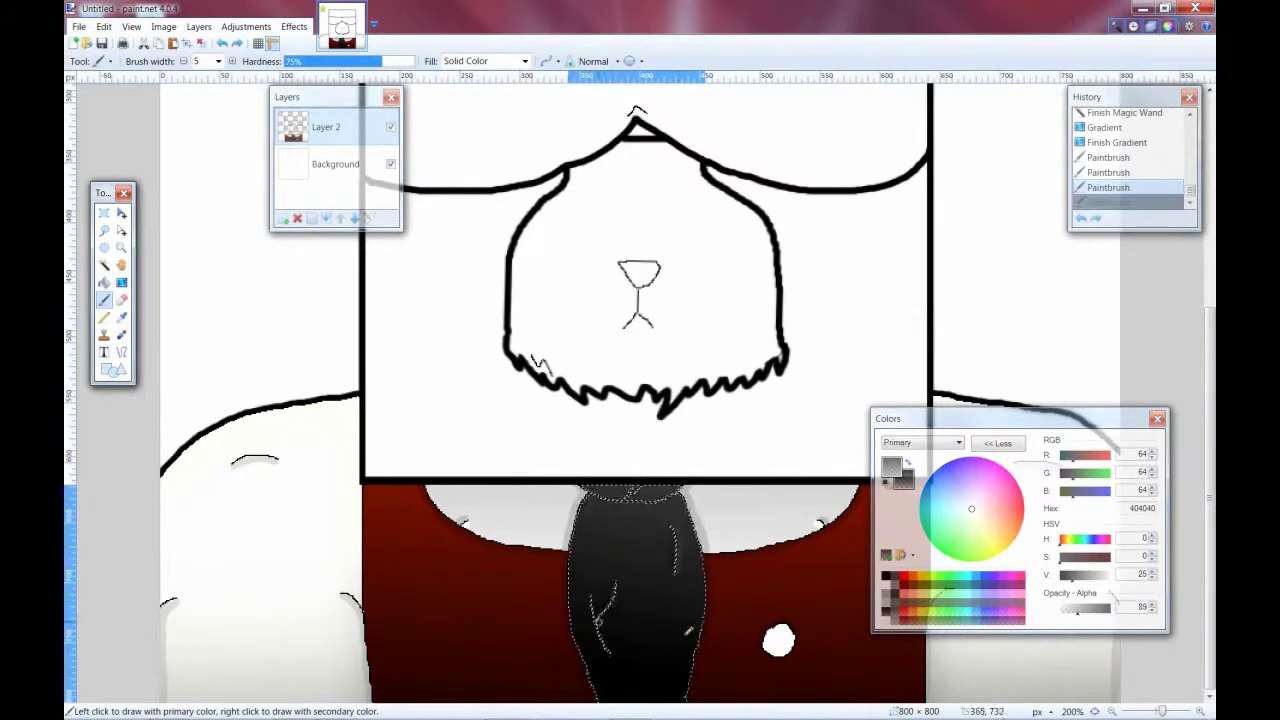
{"action": "key", "text": "ctrl+y"}
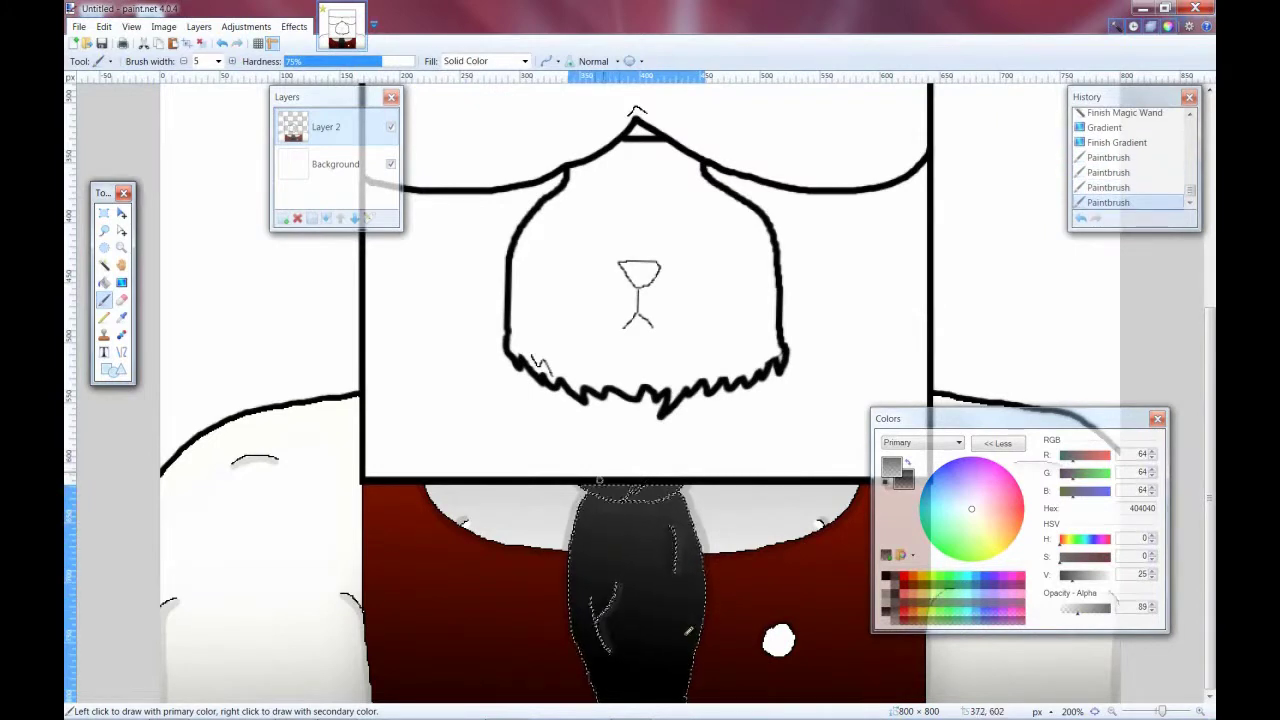
{"action": "left_click", "coordinate": [603, 617]}
{"action": "key", "text": "ctrl+s"}
{"action": "key", "text": "Escape"}
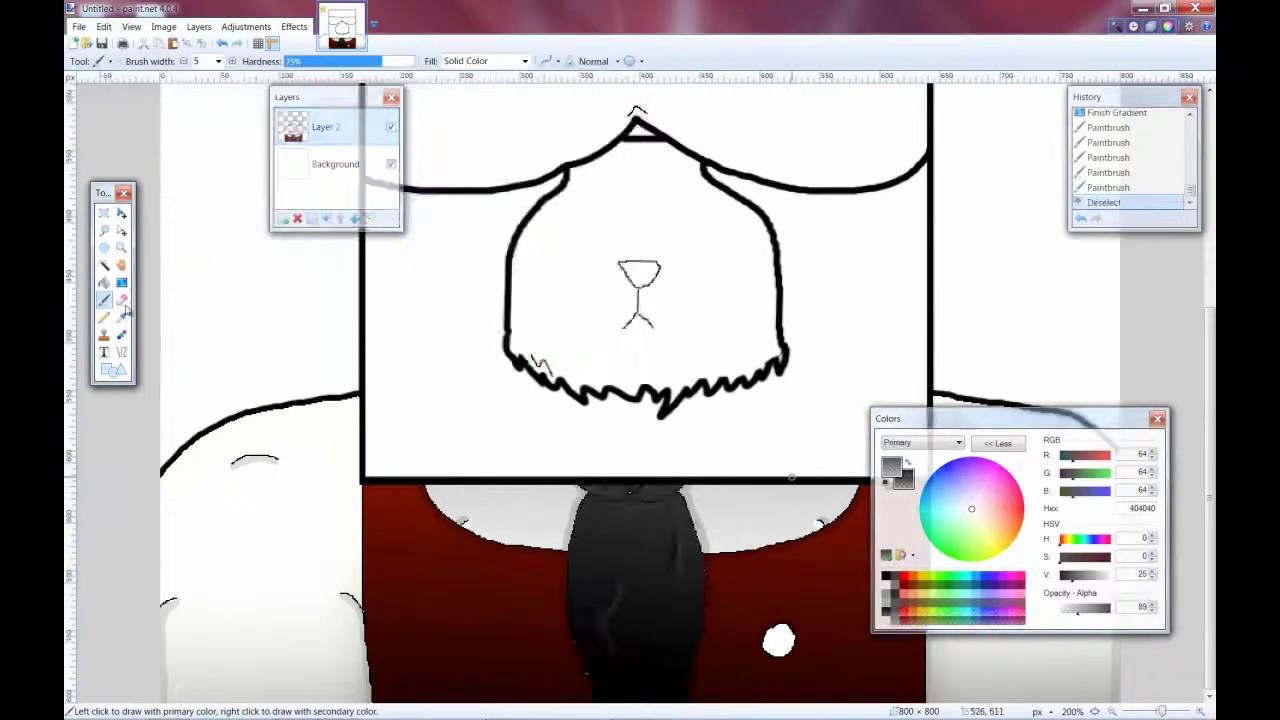
Undo the last gray strokes on the tie, repaint them along the folds in 404040 at opacity 34, and clear the selection.
{"action": "key", "text": "ctrl+d"}
{"action": "key", "text": "ctrl+b"}
{"action": "scroll", "coordinate": [615, 533], "scroll_direction": "up", "scroll_amount": 6}
{"action": "key", "text": "ctrl+z"}
{"action": "key", "text": "ctrl+z"}
{"action": "key", "text": "ctrl+z"}
{"action": "key", "text": "ctrl+z"}
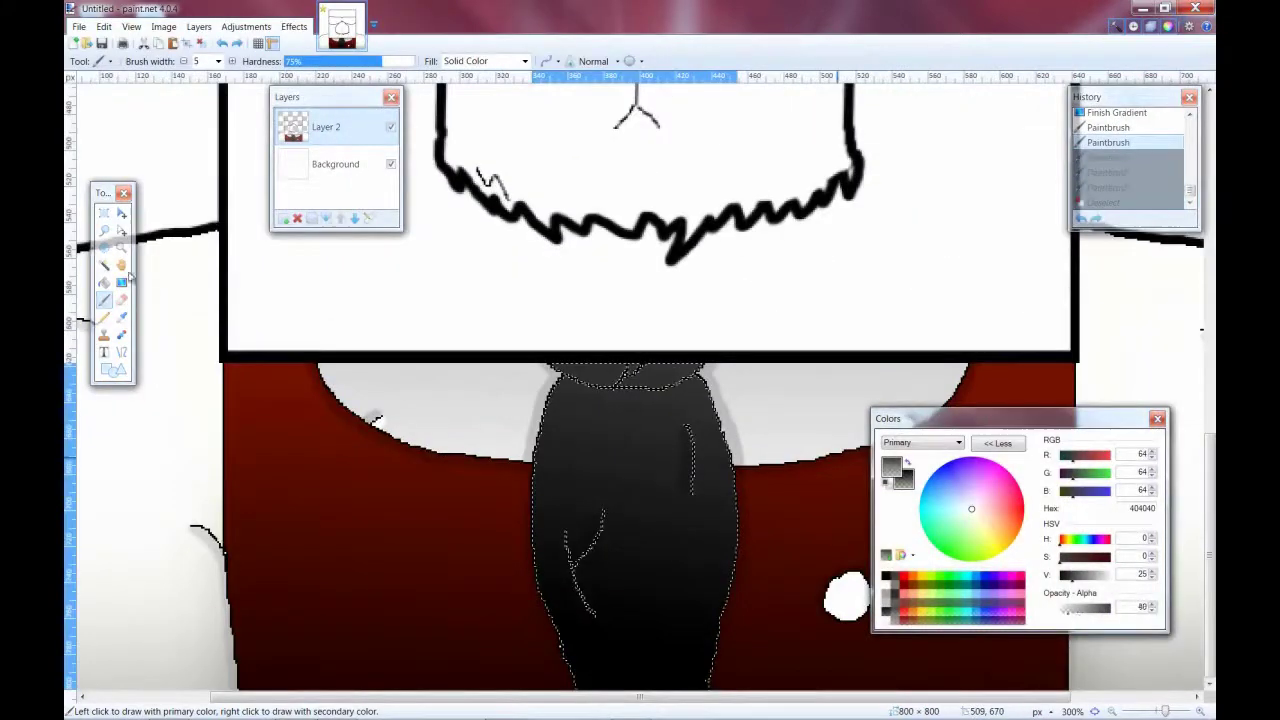
{"action": "key", "text": "ctrl+y"}
{"action": "key", "text": "ctrl+y"}
{"action": "key", "text": "ctrl+y"}
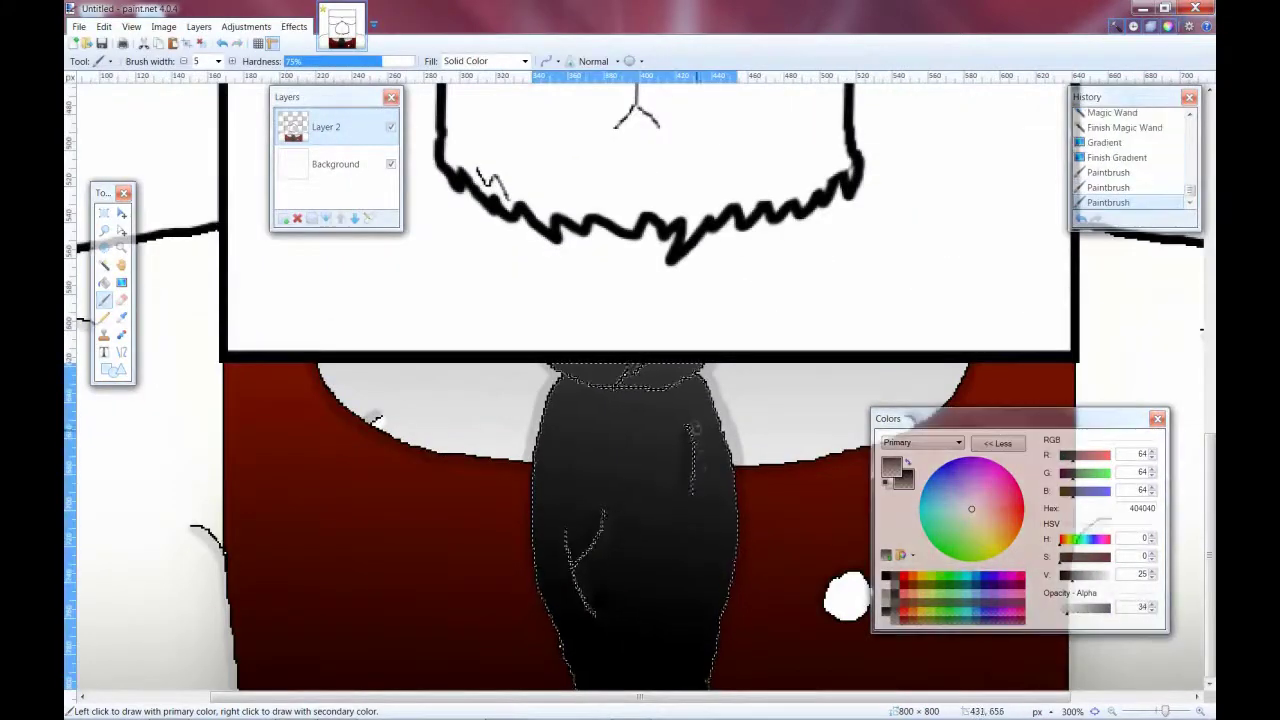
{"action": "key", "text": "ctrl+y"}
{"action": "key", "text": "ctrl+b"}
{"action": "left_click_drag", "start_coordinate": [900, 418], "coordinate": [923, 338]}
{"action": "scroll", "coordinate": [630, 495], "scroll_direction": "up", "scroll_amount": 6}
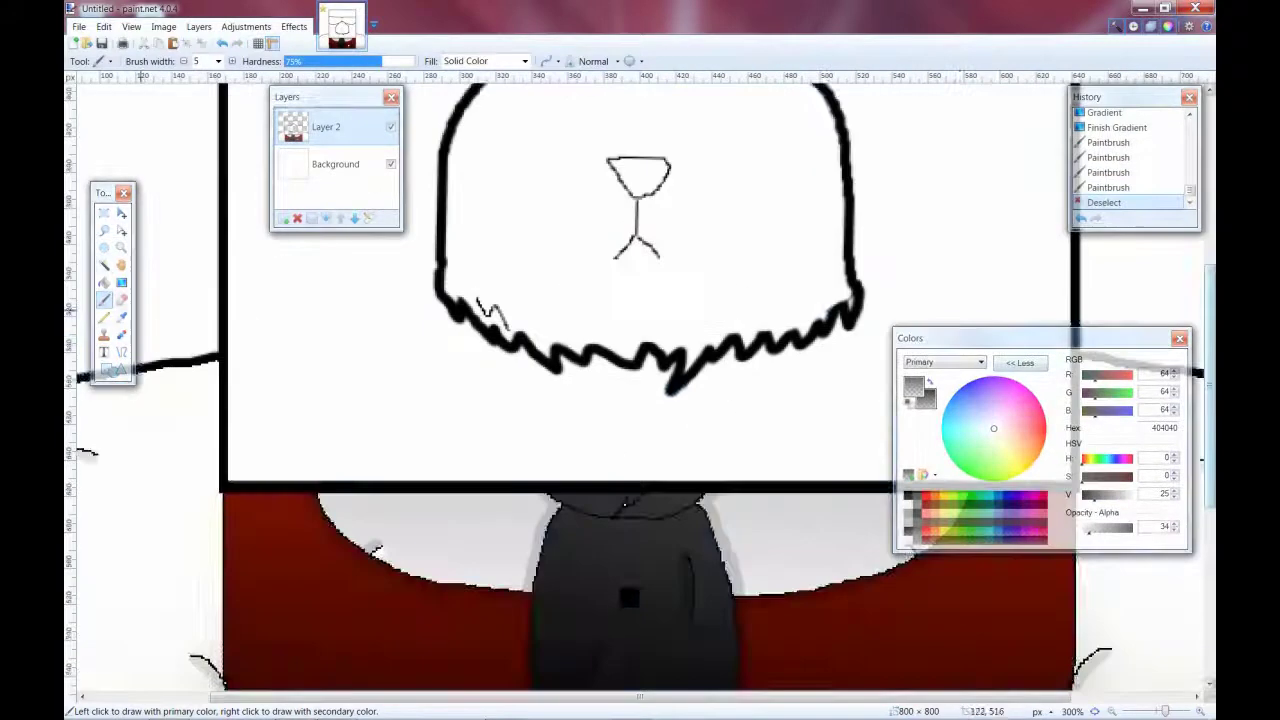
Select both parts of the tie knot, paint translucent black shadows at opacity 55 inside them, and clear the selection.
{"action": "left_click", "coordinate": [104, 264]}
{"action": "left_click", "coordinate": [617, 517]}
{"action": "left_click", "coordinate": [358, 60]}
{"action": "left_click", "coordinate": [652, 525]}
{"action": "key", "text": "b"}
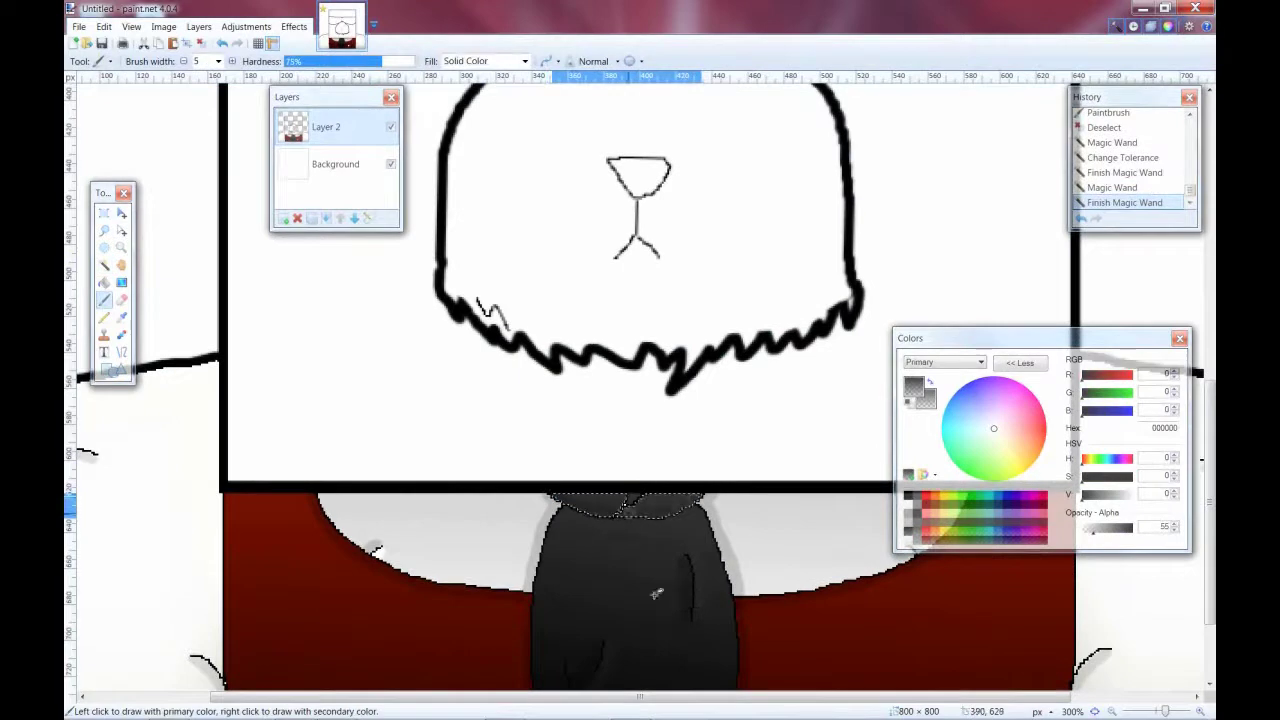
{"action": "left_click", "coordinate": [623, 597]}
{"action": "left_click", "coordinate": [686, 591]}
{"action": "key", "text": "ctrl+z"}
{"action": "key", "text": "ctrl+z"}
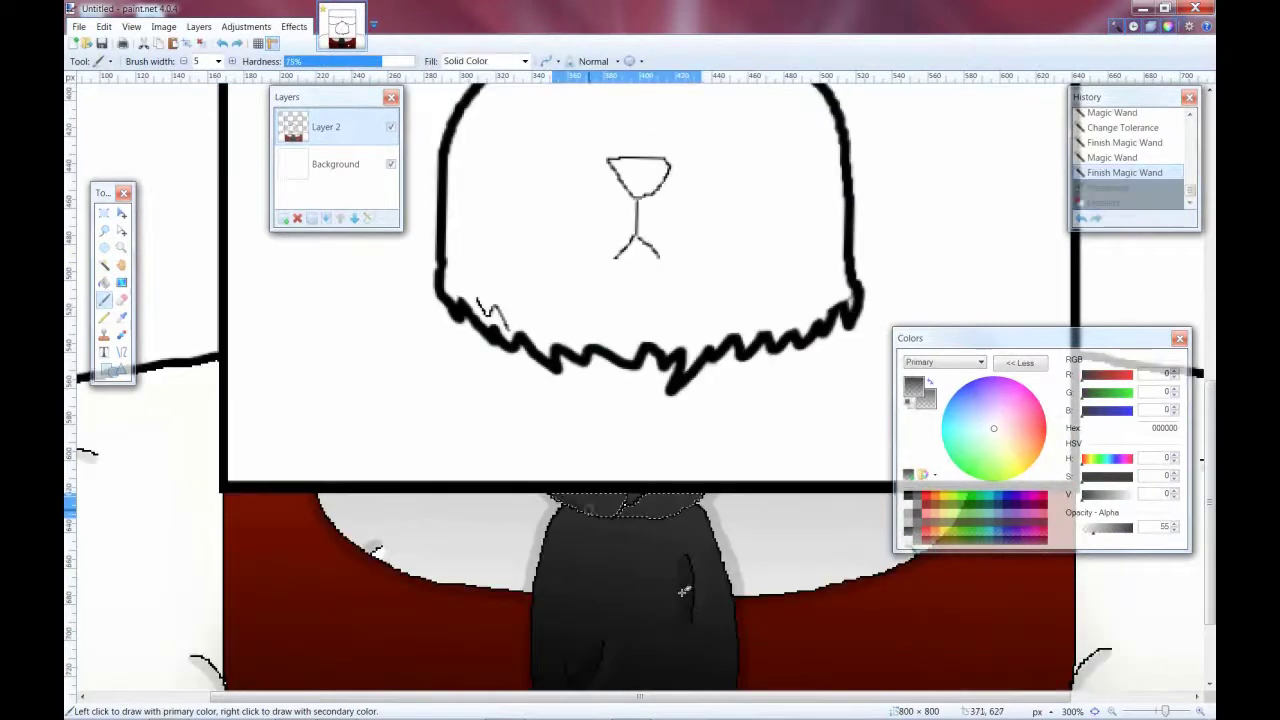
{"action": "key", "text": "ctrl+y"}
{"action": "key", "text": "ctrl+y"}
{"action": "key", "text": "ctrl+d"}
{"action": "key", "text": "ctrl+s"}
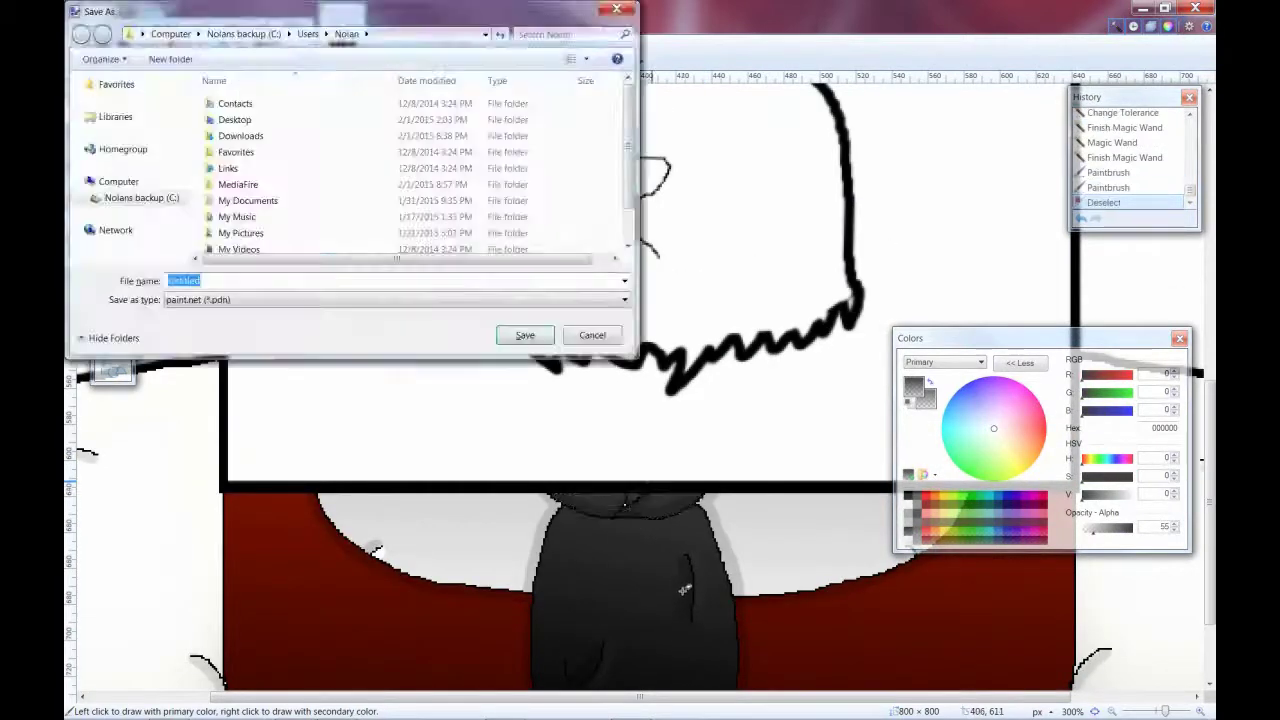
{"action": "key", "text": "Escape"}
Select the small area at the tie knot's crease, paint translucent black strokes along it, and clear the selection.
{"action": "key", "text": "ctrl+plus"}
{"action": "key", "text": "ctrl+plus"}
{"action": "key", "text": "ctrl+plus"}
{"action": "key", "text": "ctrl+plus"}
{"action": "key", "text": "ctrl+plus"}
{"action": "scroll", "coordinate": [660, 605], "scroll_direction": "down", "scroll_amount": 3}
{"action": "key", "text": "s"}
{"action": "key", "text": "s"}
{"action": "key", "text": "s"}
{"action": "key", "text": "s"}
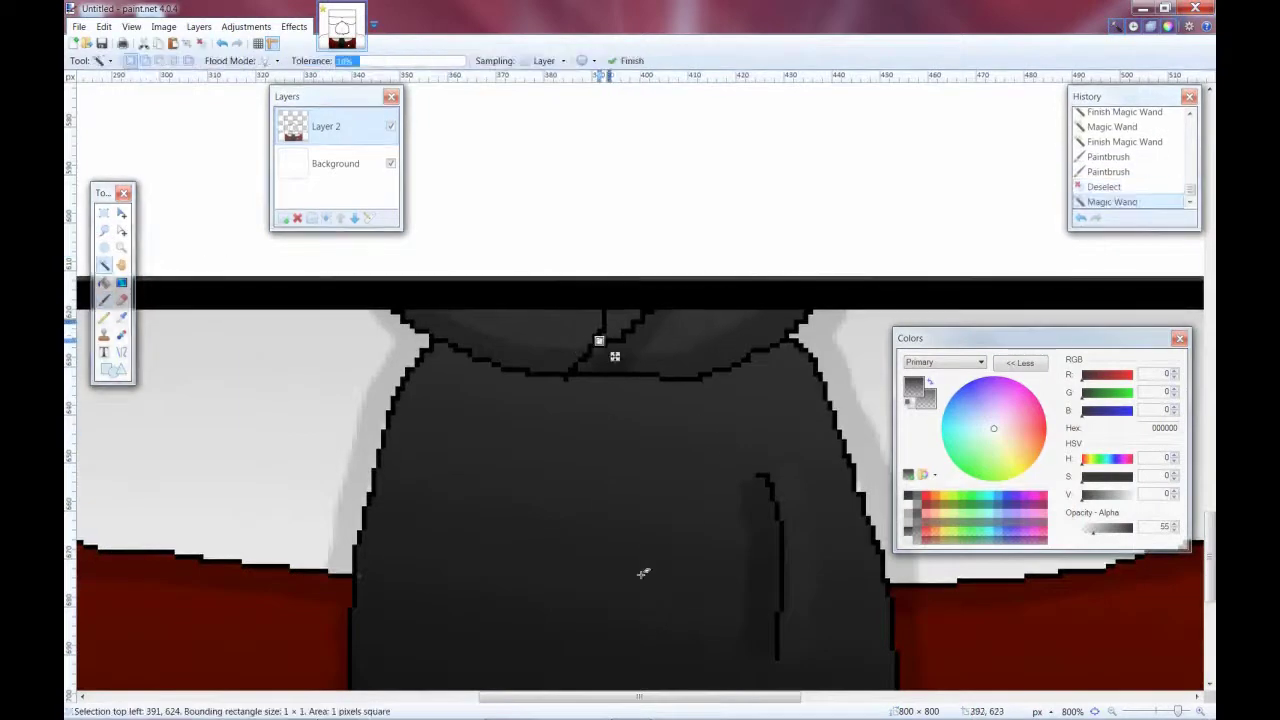
{"action": "left_click", "coordinate": [602, 341]}
{"action": "key", "text": "b"}
{"action": "left_click_drag", "start_coordinate": [600, 345], "coordinate": [651, 320]}
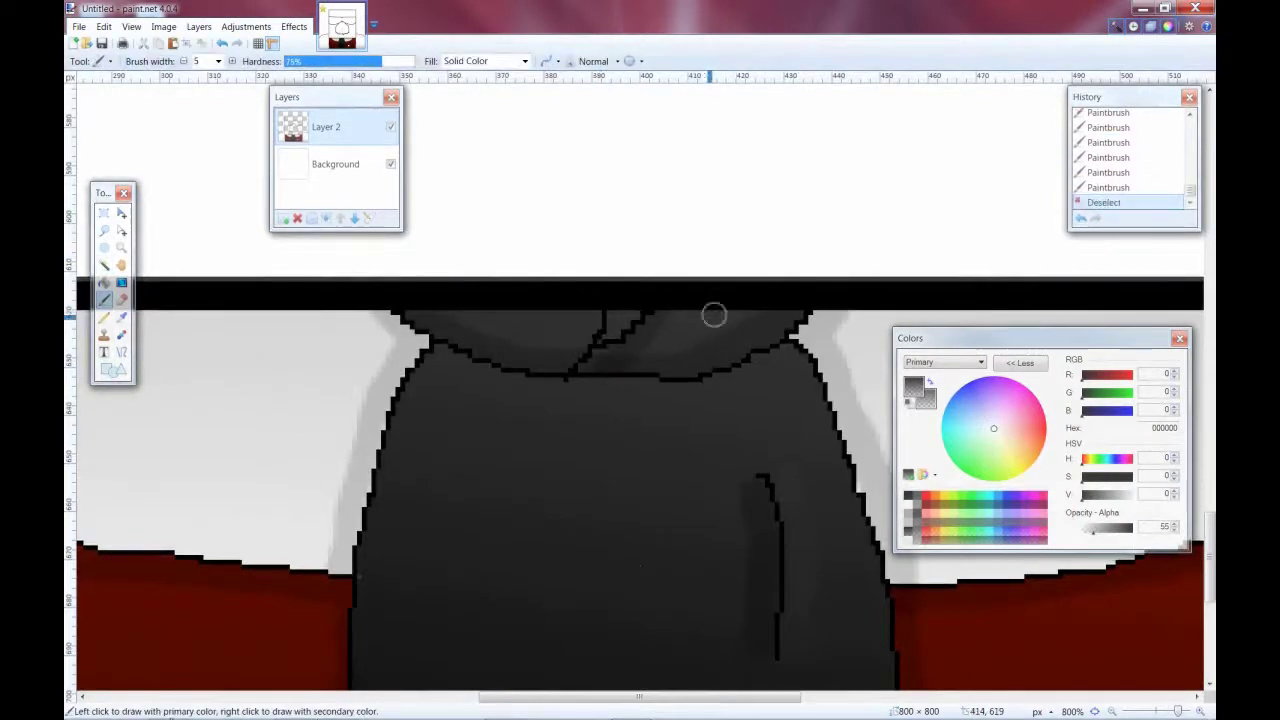
{"action": "key", "text": "ctrl+d"}
Select the nose and try filling it with a gradient of red FF0000 and pink.
{"action": "scroll", "coordinate": [651, 320], "scroll_direction": "down", "scroll_amount": 10}
{"action": "scroll", "coordinate": [126, 434], "scroll_direction": "down", "scroll_amount": 2}
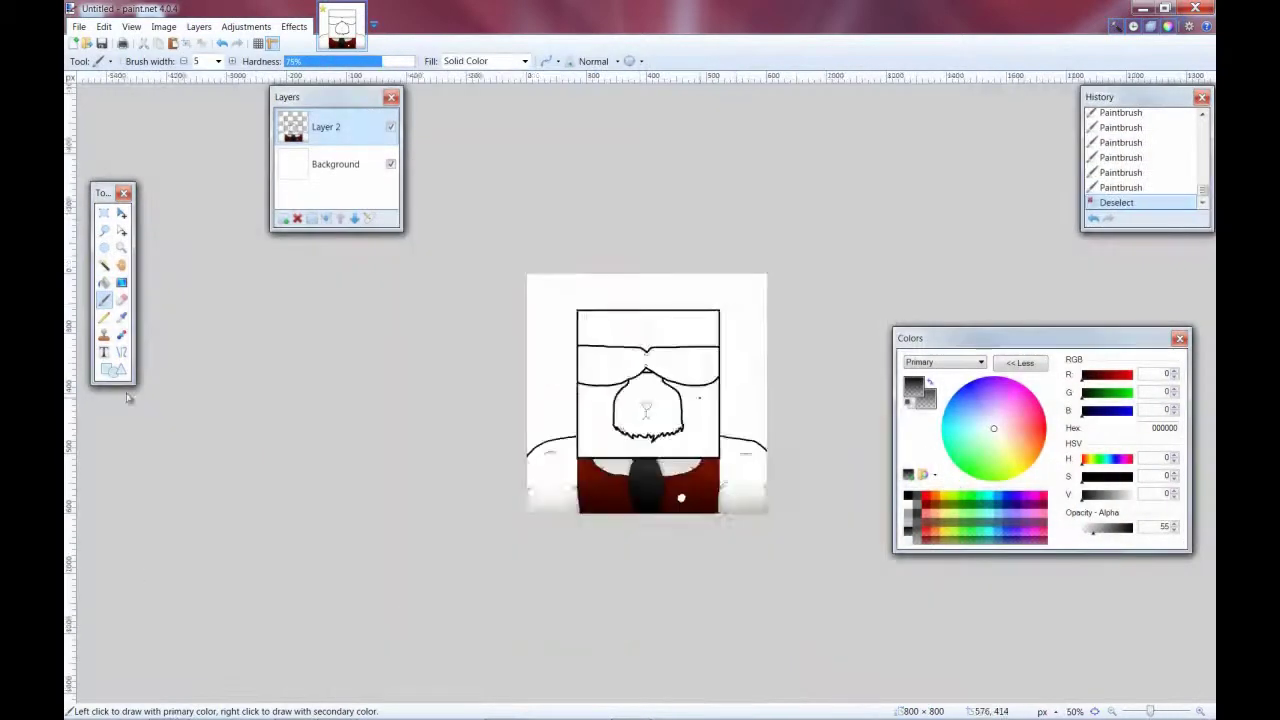
{"action": "scroll", "coordinate": [742, 542], "scroll_direction": "up", "scroll_amount": 3}
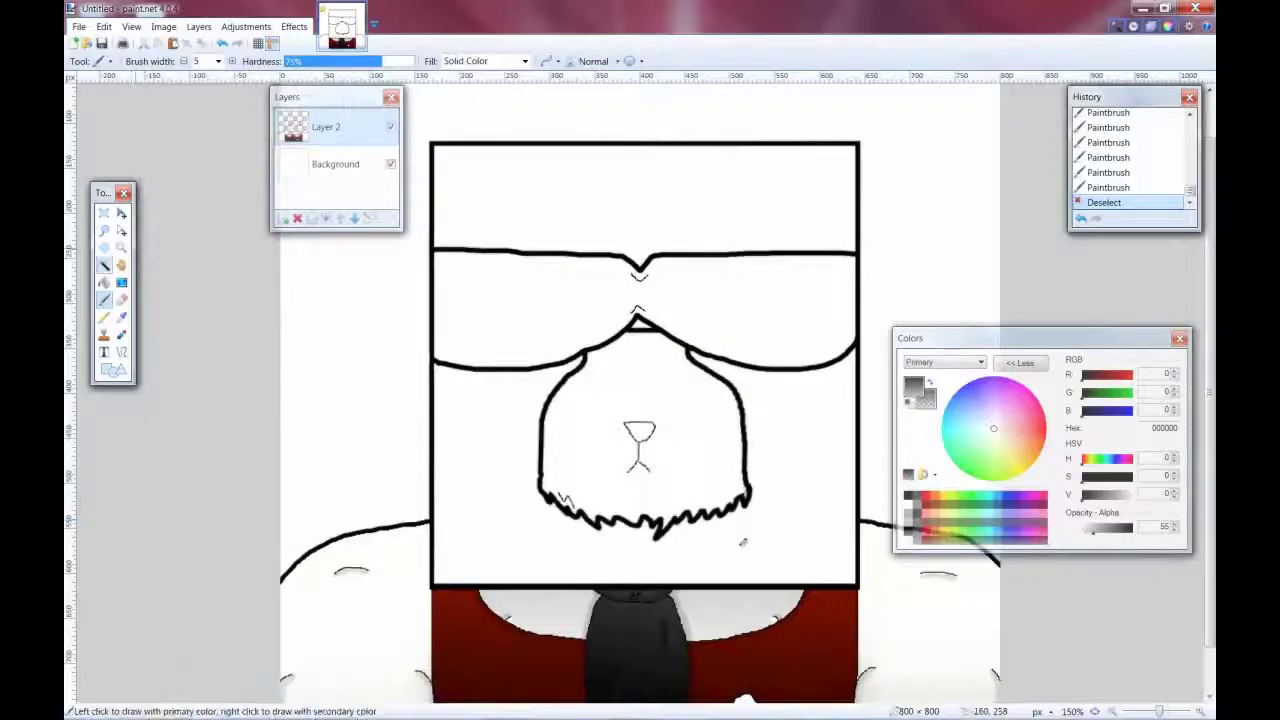
{"action": "key", "text": "s"}
{"action": "left_click", "coordinate": [640, 432]}
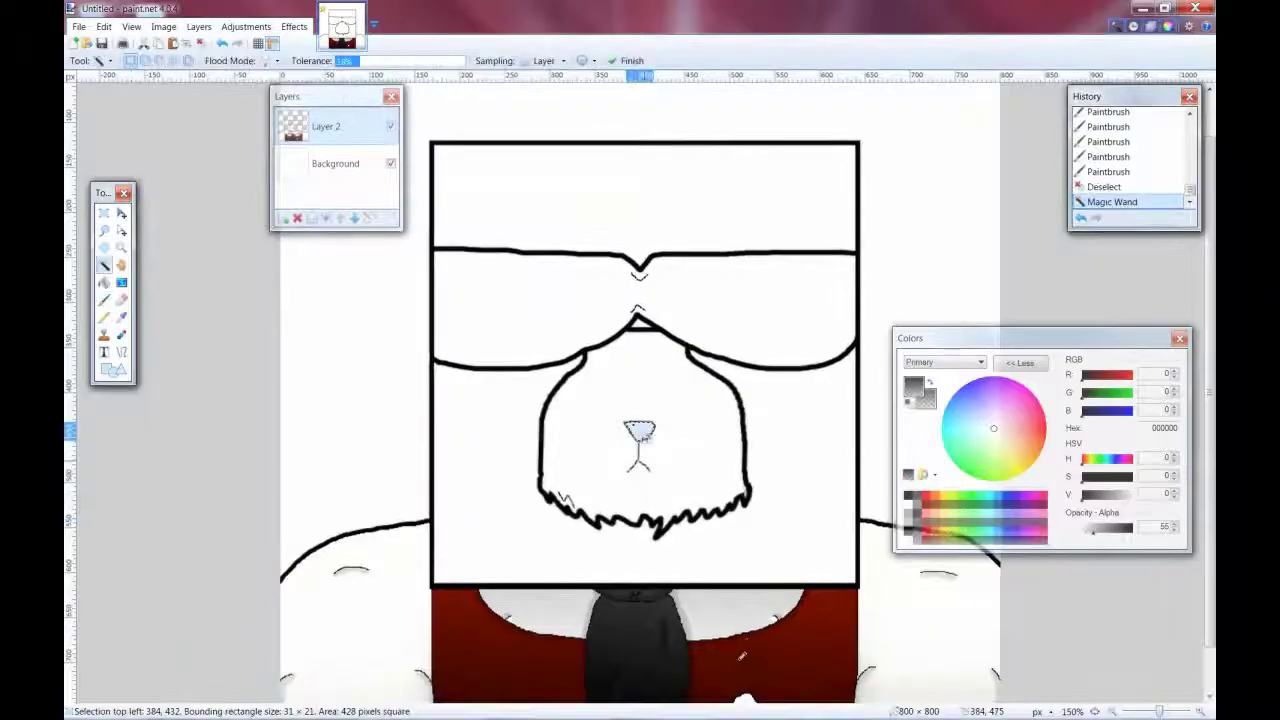
{"action": "key", "text": "g"}
{"action": "left_click_drag", "start_coordinate": [640, 432], "coordinate": [646, 450]}
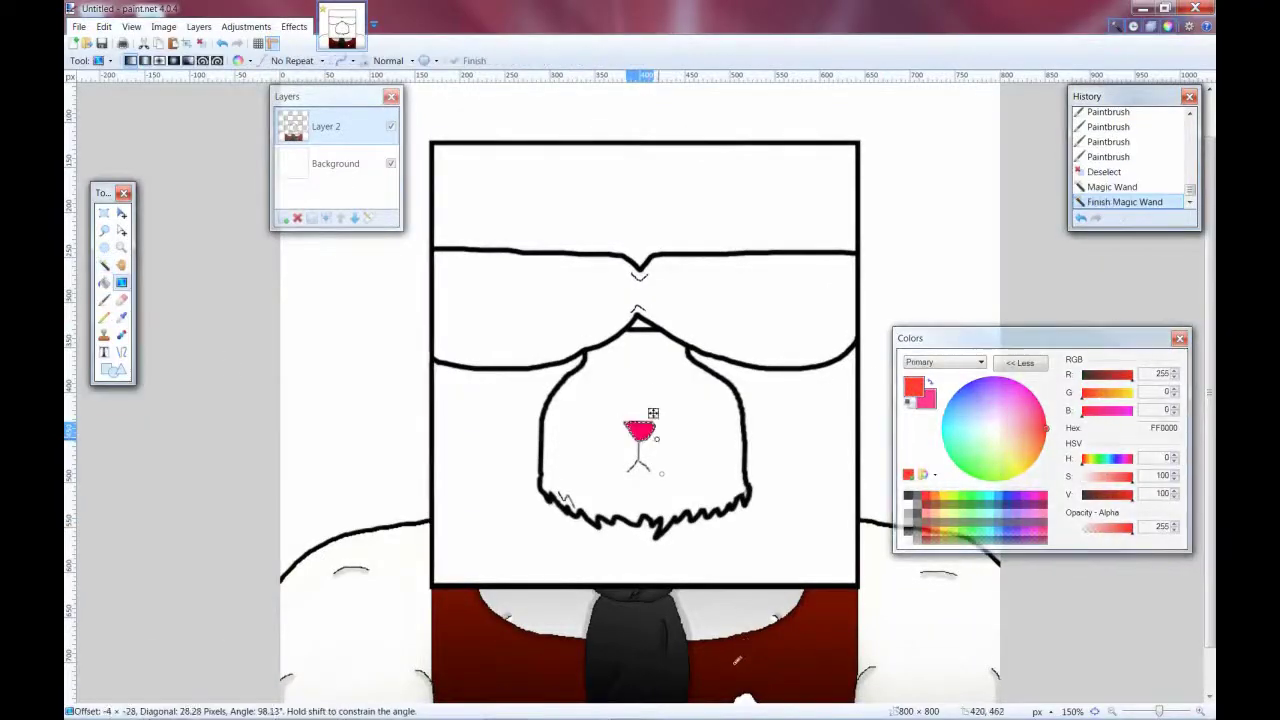
{"action": "key", "text": "ctrl+z"}
{"action": "key", "text": "s"}
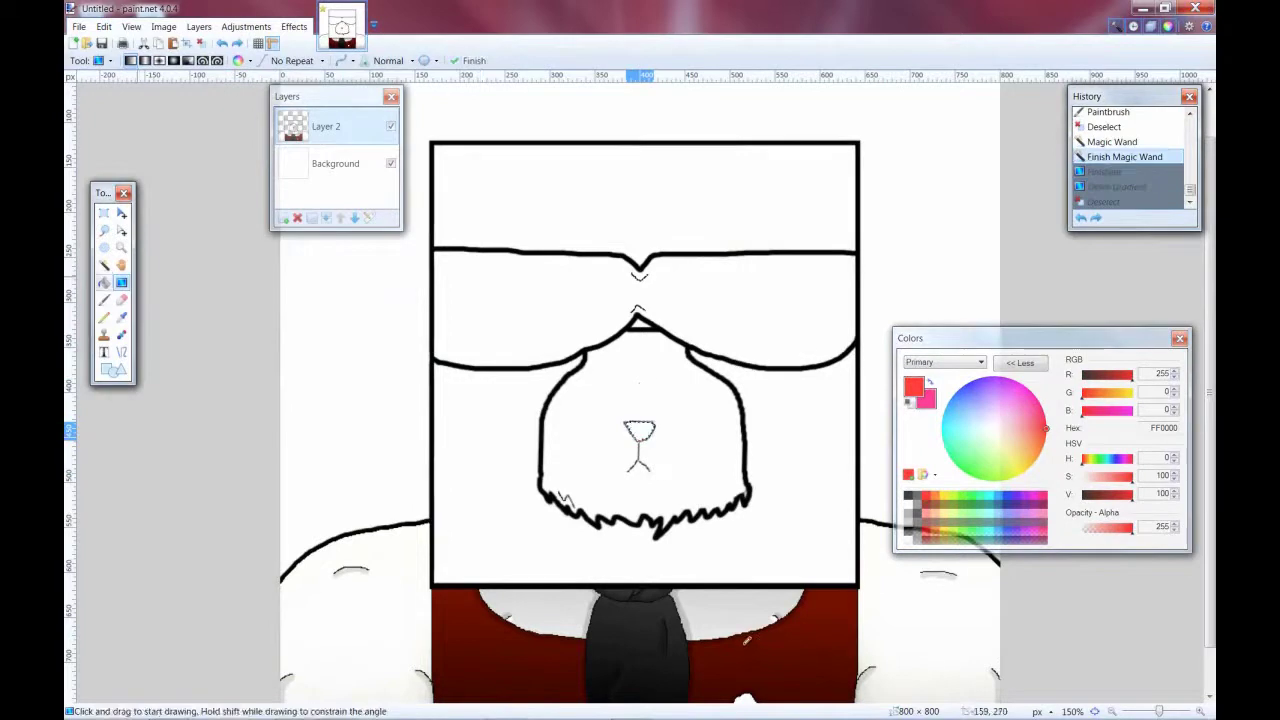
Reselect the nose with the Magic Wand at 45% tolerance and fill it with a gradient of pink tones including FF7FED.
{"action": "left_click", "coordinate": [652, 440]}
{"action": "left_click_drag", "start_coordinate": [356, 60], "coordinate": [392, 60]}
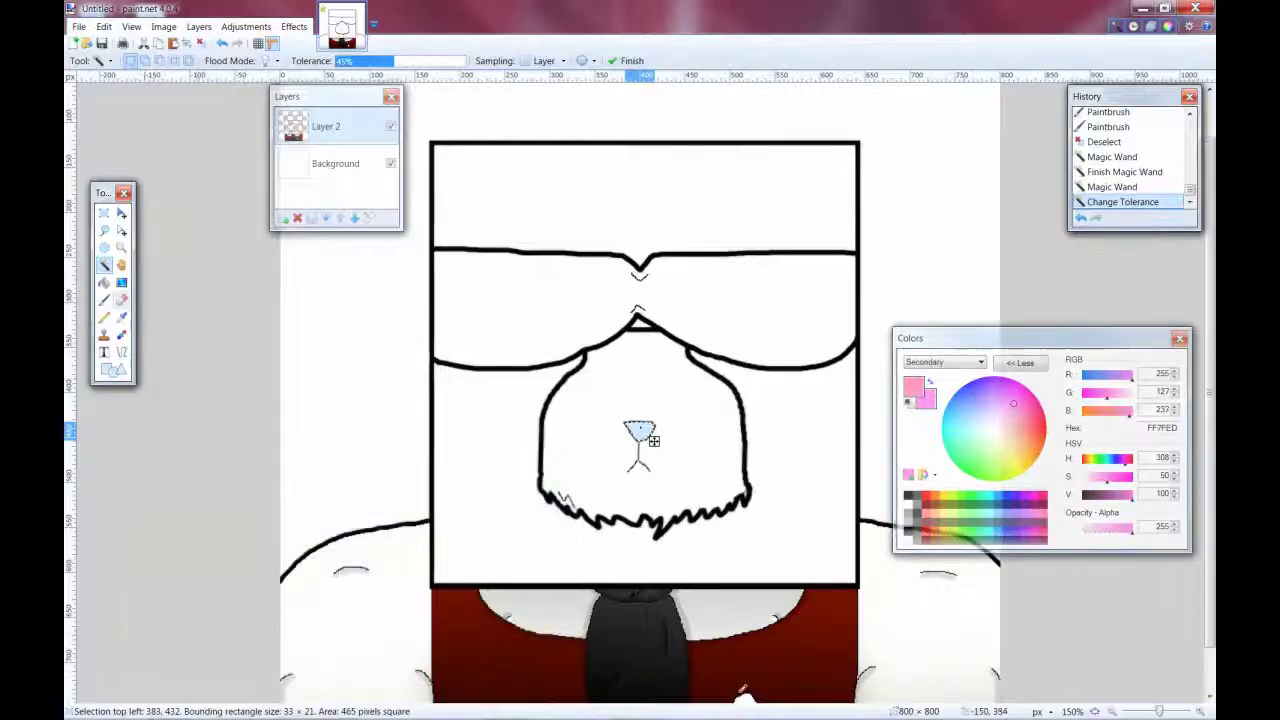
{"action": "key", "text": "g"}
{"action": "left_click_drag", "start_coordinate": [632, 478], "coordinate": [648, 352]}
{"action": "key", "text": "alt+c"}
{"action": "key", "text": "p"}
{"action": "key", "text": "g"}
{"action": "key", "text": "Escape"}
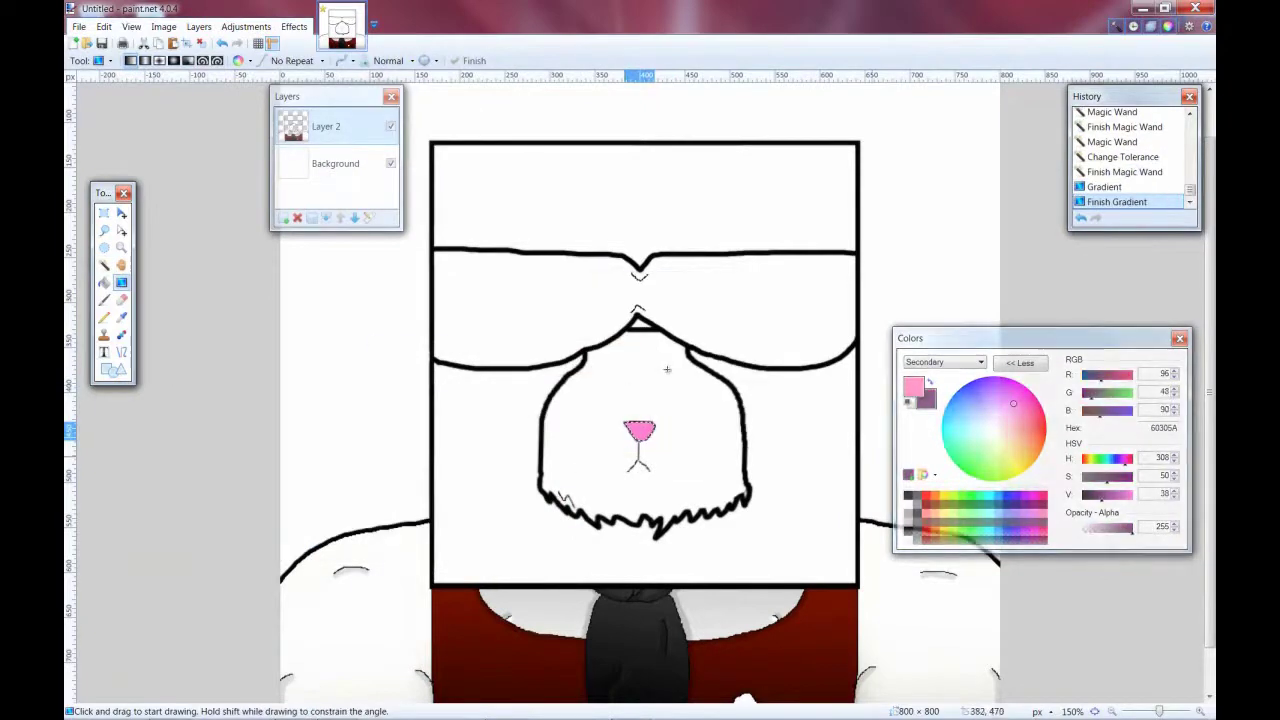
Refill the nose with a vertical gradient of pink and dark purple 60305A, apply Soften Portrait twice, and clear the selection.
{"action": "left_click_drag", "start_coordinate": [640, 435], "coordinate": [640, 390]}
{"action": "key", "text": "alt+c"}
{"action": "key", "text": "p"}
{"action": "key", "text": "s"}
{"action": "key", "text": "s"}
{"action": "key", "text": "Return"}
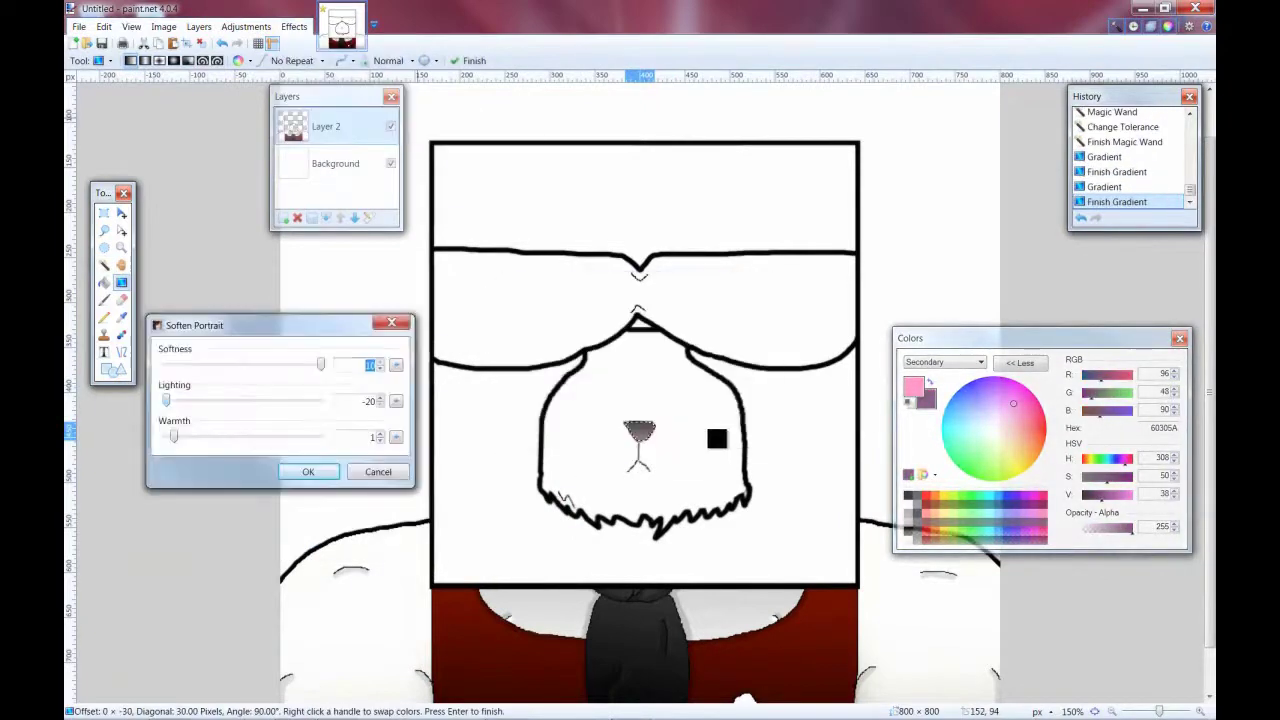
{"action": "key", "text": "Return"}
{"action": "key", "text": "ctrl+f"}
{"action": "key", "text": "ctrl+d"}
{"action": "key", "text": "ctrl+shift+a"}
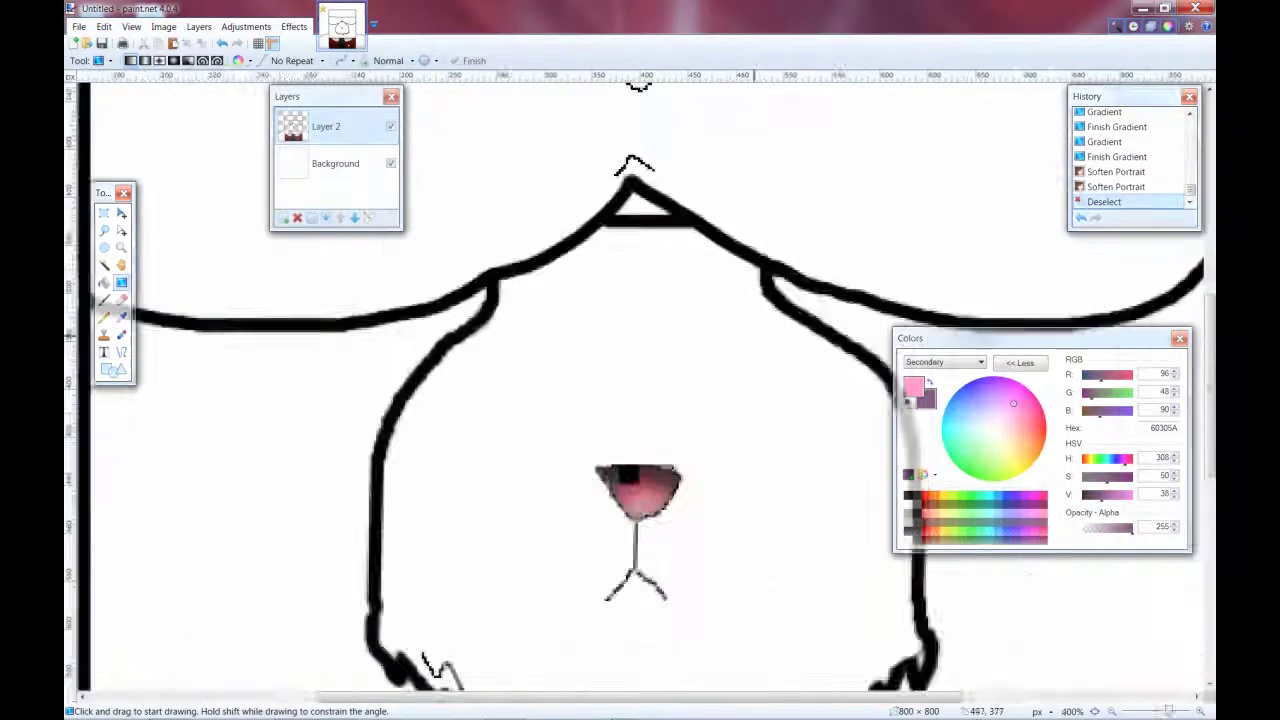
Select the muzzle with the Magic Wand at 61% tolerance and fill it with a gradient from brown 7F593F below to dark brown 231811 above.
{"action": "key", "text": "s"}
{"action": "key", "text": "s"}
{"action": "key", "text": "s"}
{"action": "key", "text": "s"}
{"action": "left_click", "coordinate": [645, 413]}
{"action": "left_click", "coordinate": [414, 60]}
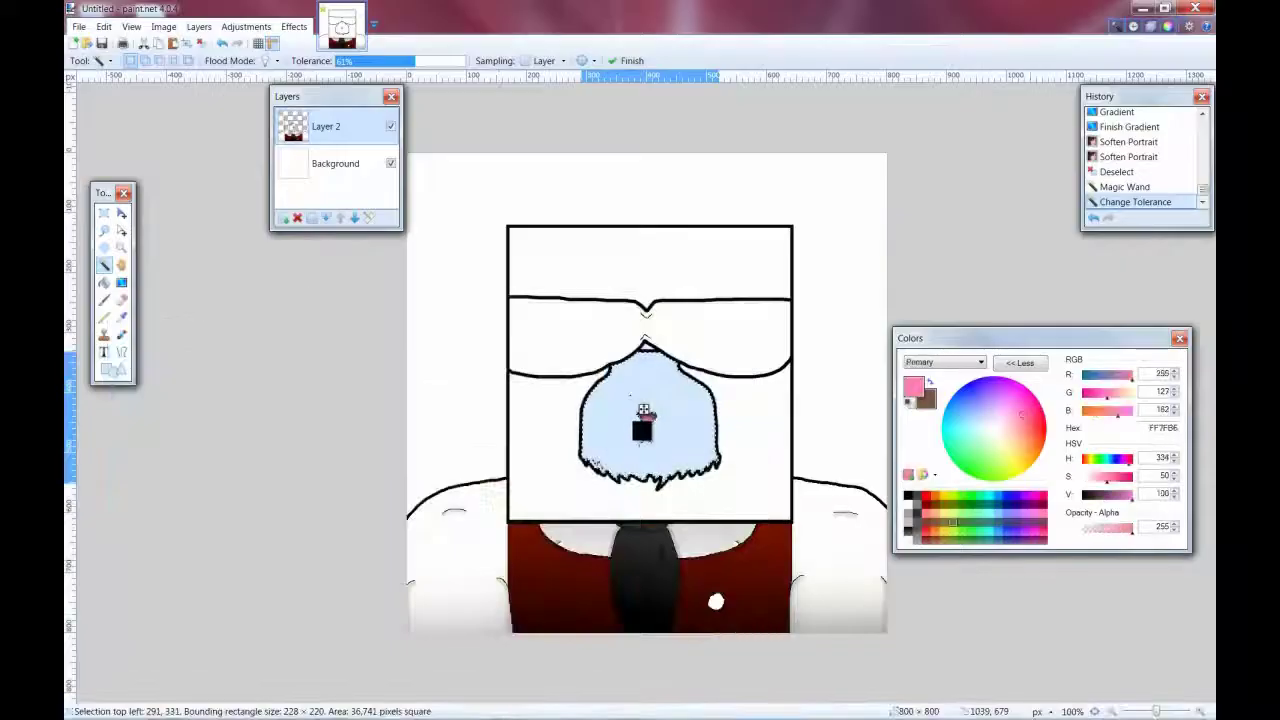
{"action": "key", "text": "g"}
{"action": "left_click_drag", "start_coordinate": [640, 460], "coordinate": [686, 257]}
Apply Soften Portrait to the muzzle with softness 10, lighting -8 and warmth 14.
{"action": "left_click", "coordinate": [294, 26]}
{"action": "mouse_move", "coordinate": [310, 124]}
{"action": "left_click", "coordinate": [495, 172]}
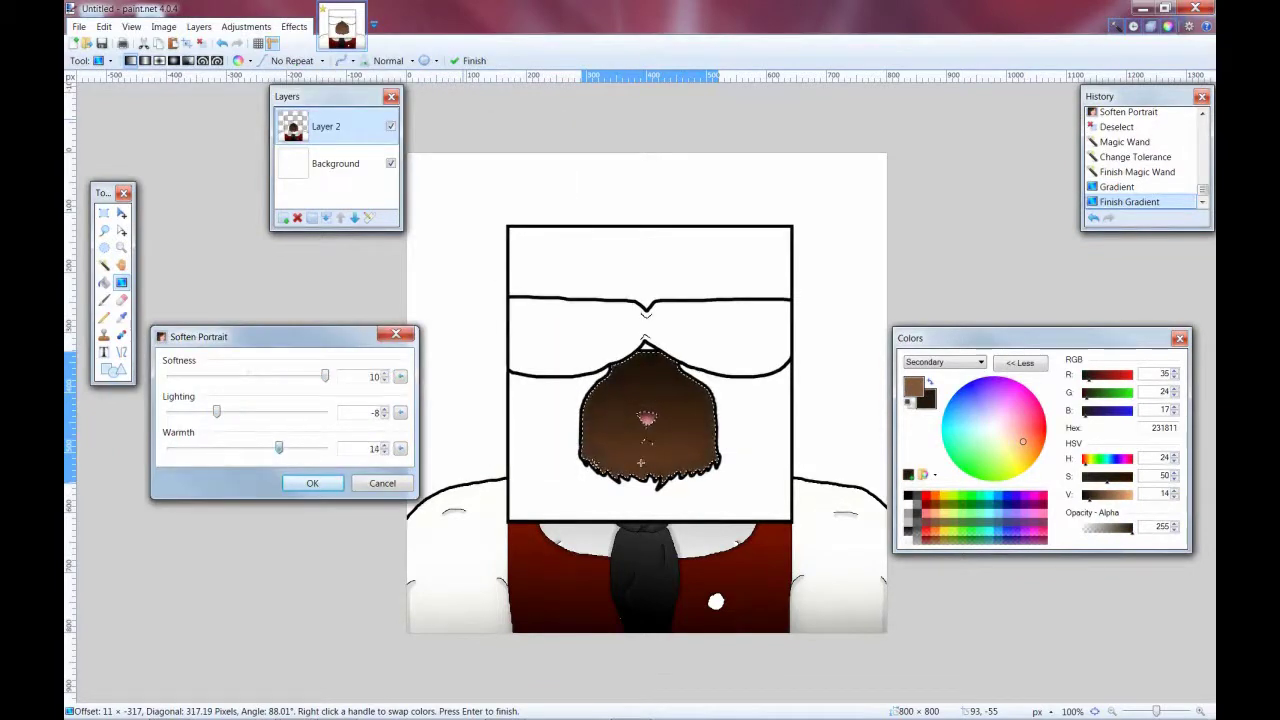
{"action": "left_click", "coordinate": [312, 483]}
Apply a Glow effect to the muzzle with radius 15, brightness 28 and contrast 75, and clear the selection.
{"action": "left_click", "coordinate": [294, 26]}
{"action": "mouse_move", "coordinate": [310, 124]}
{"action": "left_click", "coordinate": [470, 124]}
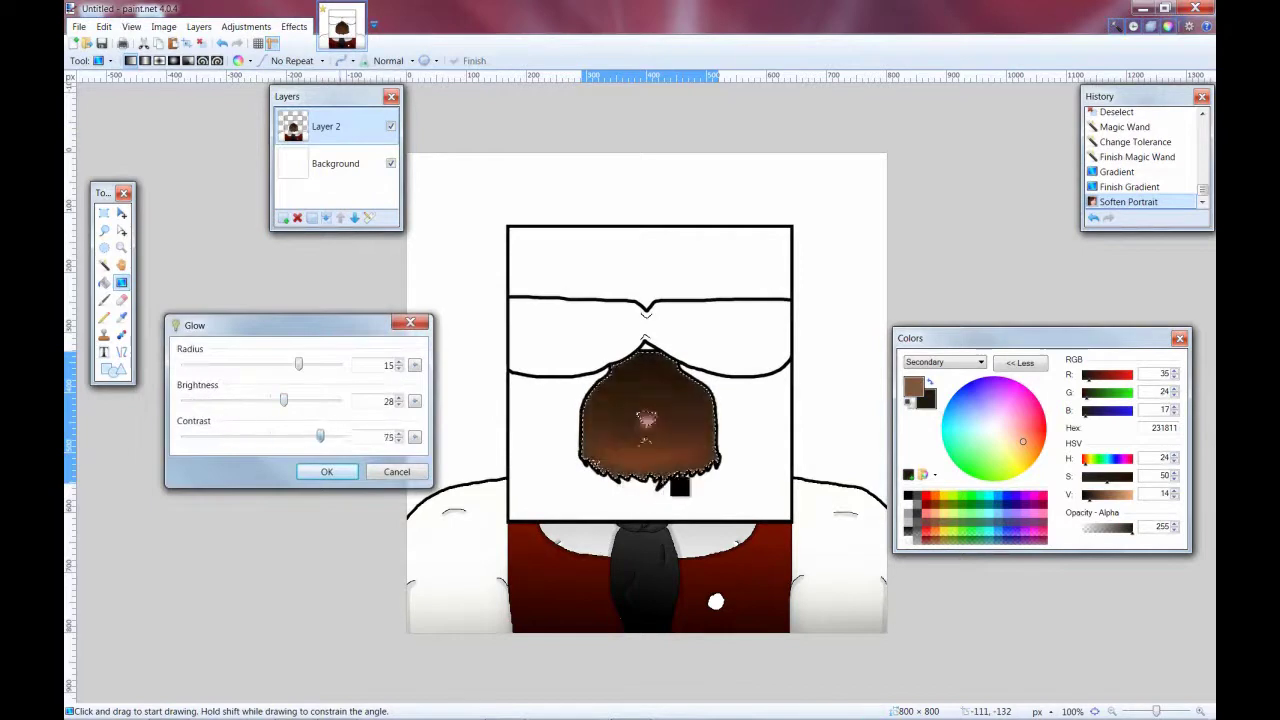
{"action": "key", "text": "Return"}
{"action": "key", "text": "ctrl+d"}
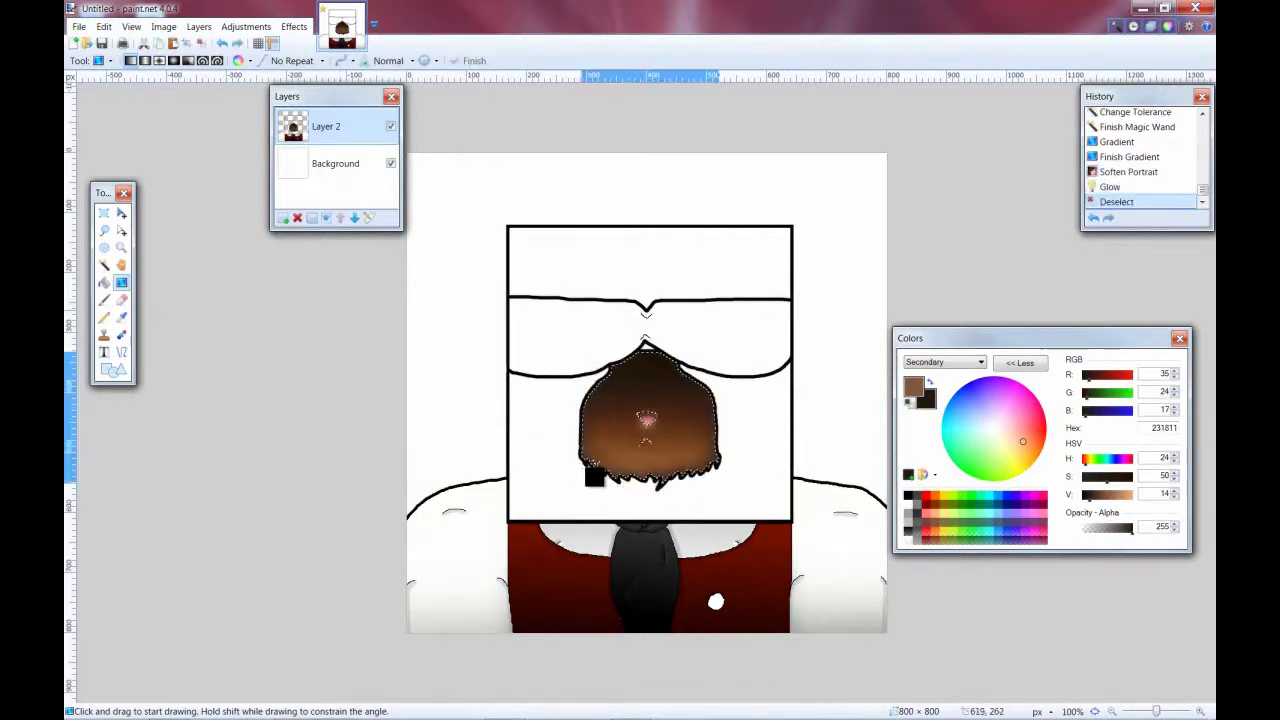
Paint over the nose outline and the first mouth line below it with the dark brown 231811 brush.
{"action": "key", "text": "ctrl+plus"}
{"action": "key", "text": "ctrl+plus"}
{"action": "key", "text": "ctrl+plus"}
{"action": "key", "text": "ctrl+plus"}
{"action": "key", "text": "b"}
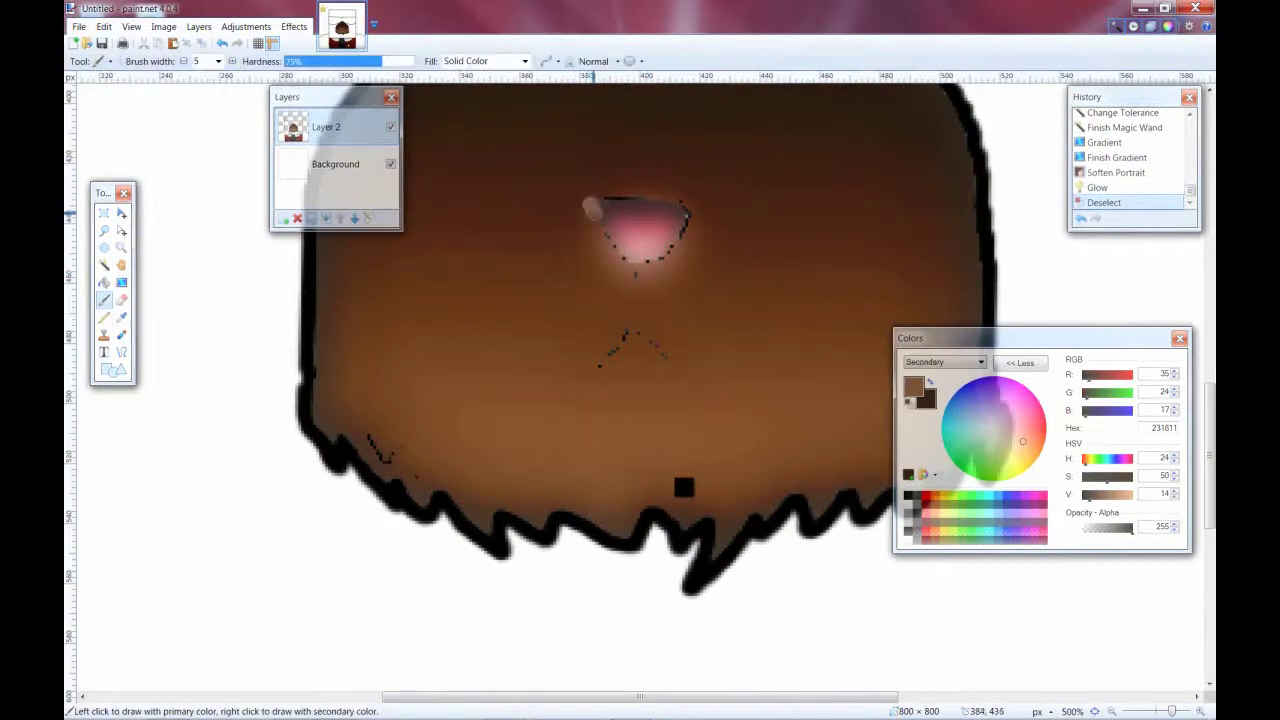
{"action": "key", "text": "ctrl+z"}
{"action": "key", "text": "x"}
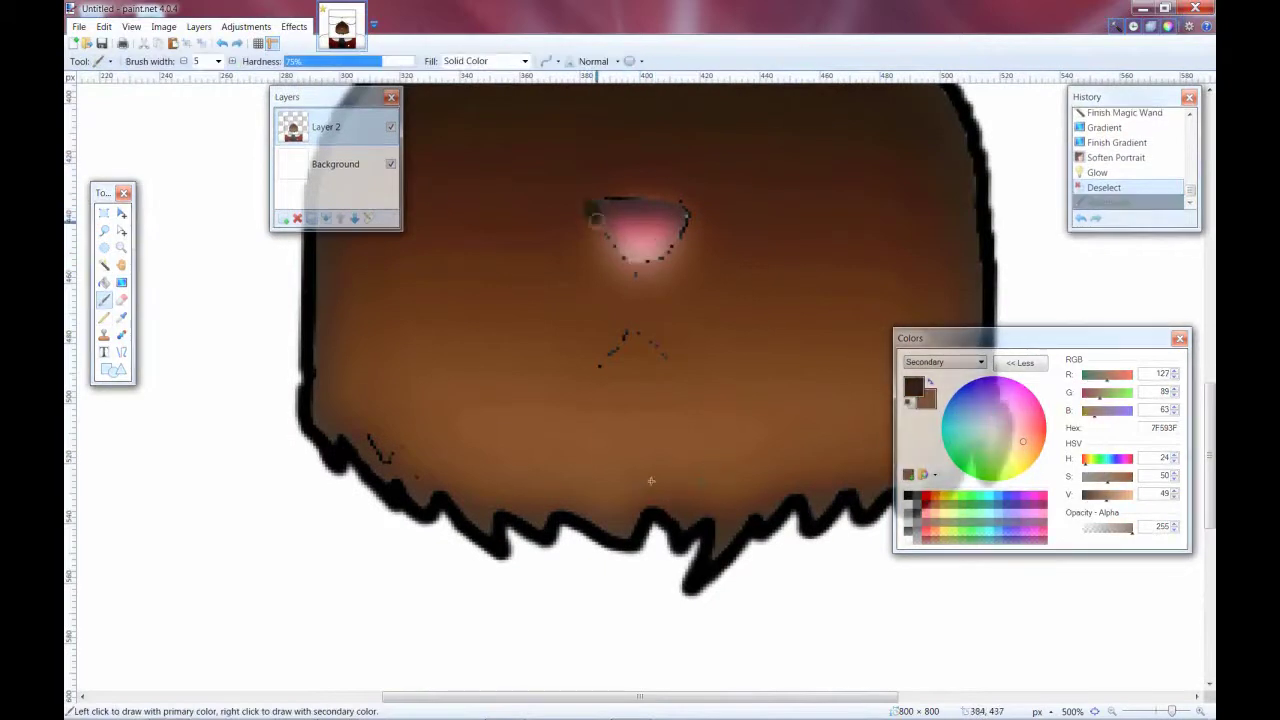
{"action": "left_click_drag", "start_coordinate": [676, 204], "coordinate": [590, 201]}
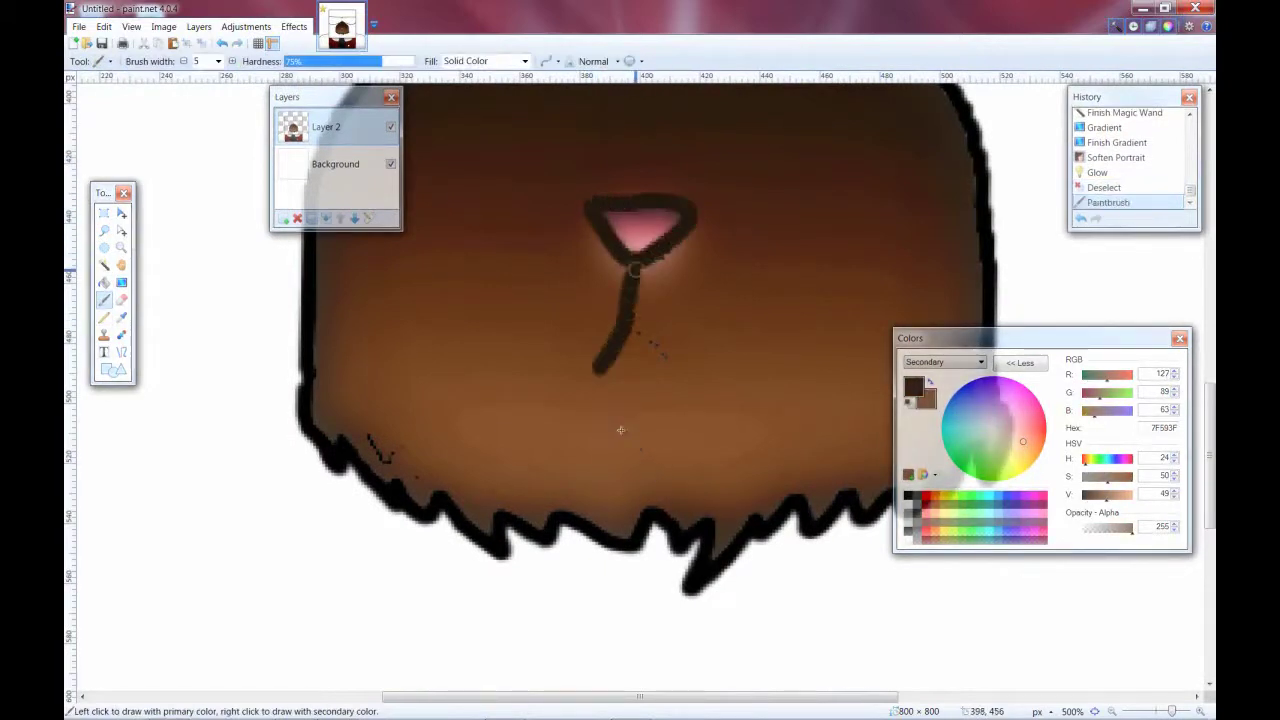
Paint the remaining mouth line and the fur marks on the muzzle's lower-left edge in dark brown.
{"action": "scroll", "coordinate": [418, 470], "scroll_direction": "down", "scroll_amount": 5}
{"action": "scroll", "coordinate": [640, 385], "scroll_direction": "up", "scroll_amount": 3}
{"action": "key", "text": "ctrl+z"}
{"action": "key", "text": "ctrl+z"}
{"action": "left_click_drag", "start_coordinate": [623, 461], "coordinate": [625, 463]}
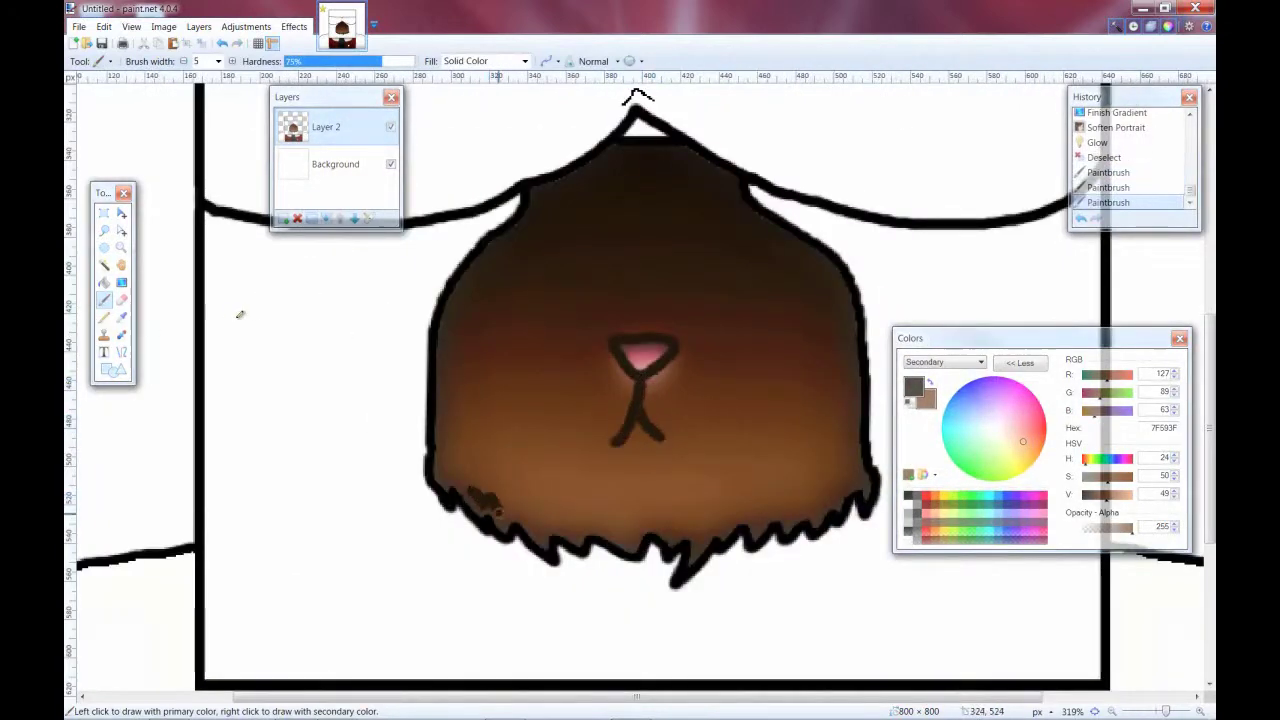
{"action": "scroll", "coordinate": [491, 383], "scroll_direction": "down", "scroll_amount": 5}
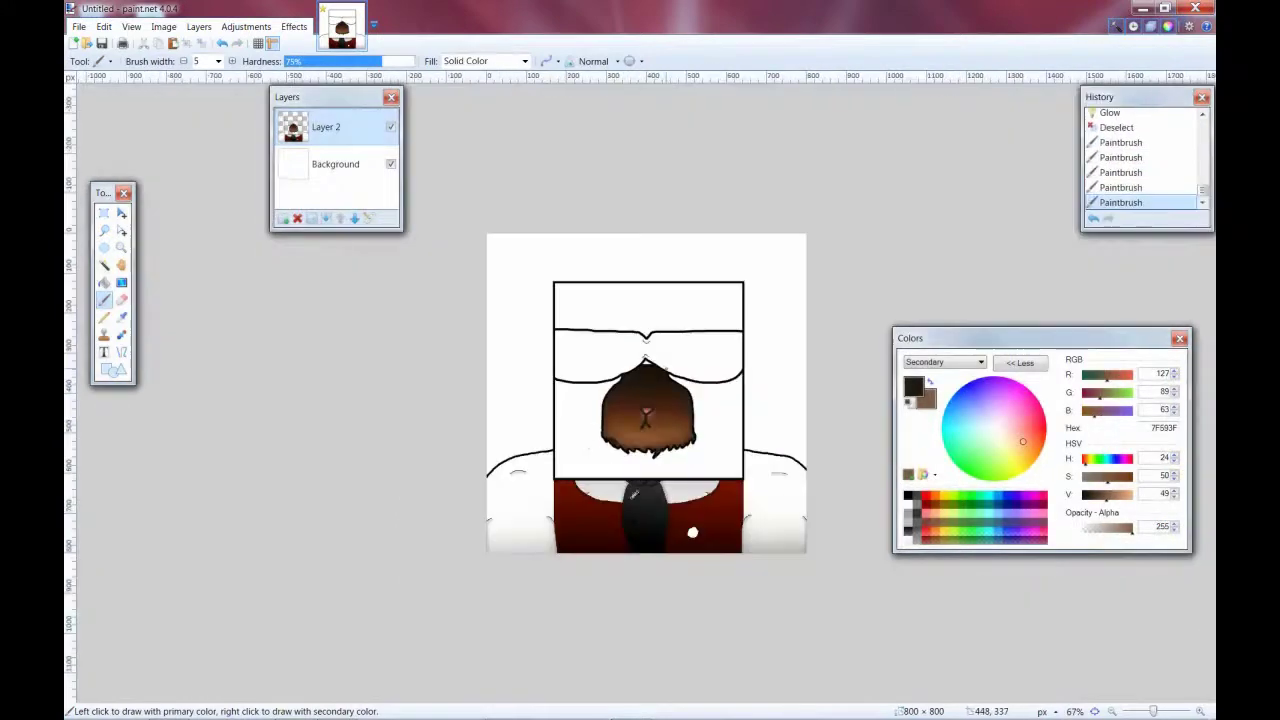
Select the face areas above and below the sunglasses and fill them with a radial gradient from white at the nose to gray 808080.
{"action": "key", "text": "p"}
{"action": "scroll", "coordinate": [630, 476], "scroll_direction": "up", "scroll_amount": 4}
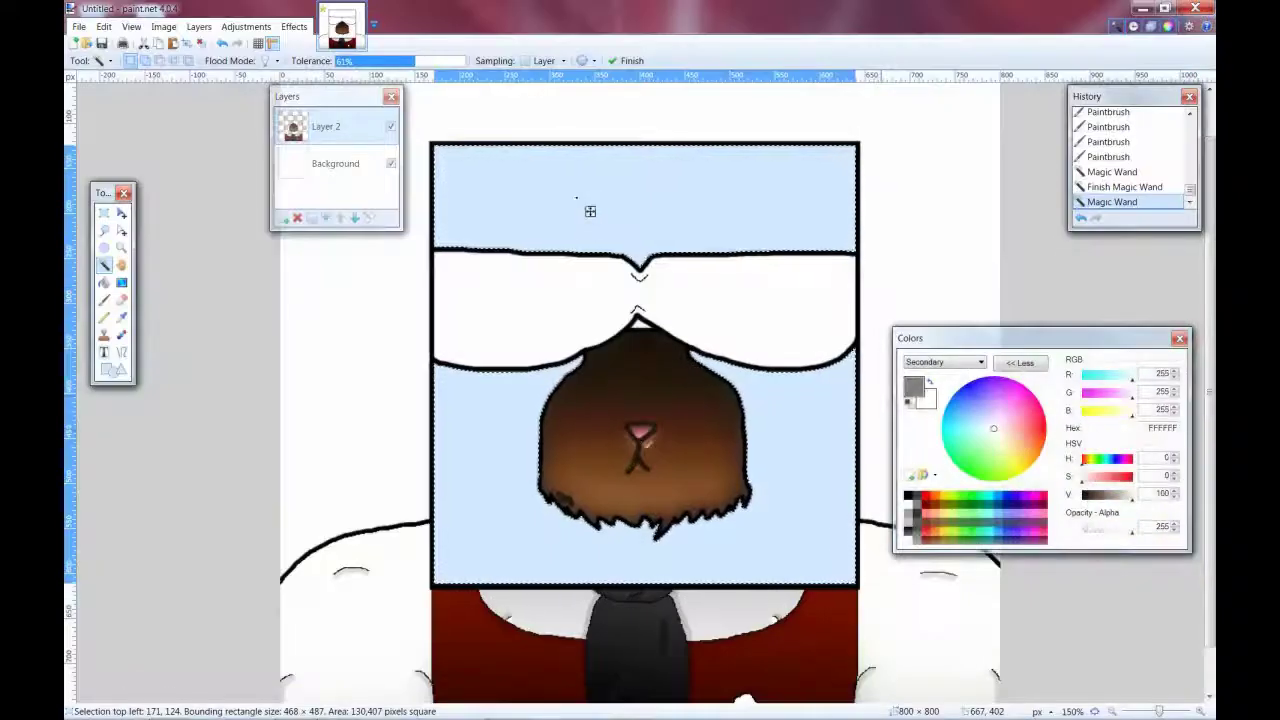
{"action": "key", "text": "g"}
{"action": "left_click", "coordinate": [678, 427]}
{"action": "key", "text": "ctrl+z"}
{"action": "left_click", "coordinate": [678, 427]}
{"action": "left_click_drag", "start_coordinate": [678, 427], "coordinate": [1166, 348]}
Apply Soften Portrait to the face with softness 4, lighting -7 and warmth 0, and clear the selection.
{"action": "left_click", "coordinate": [294, 26]}
{"action": "mouse_move", "coordinate": [310, 124]}
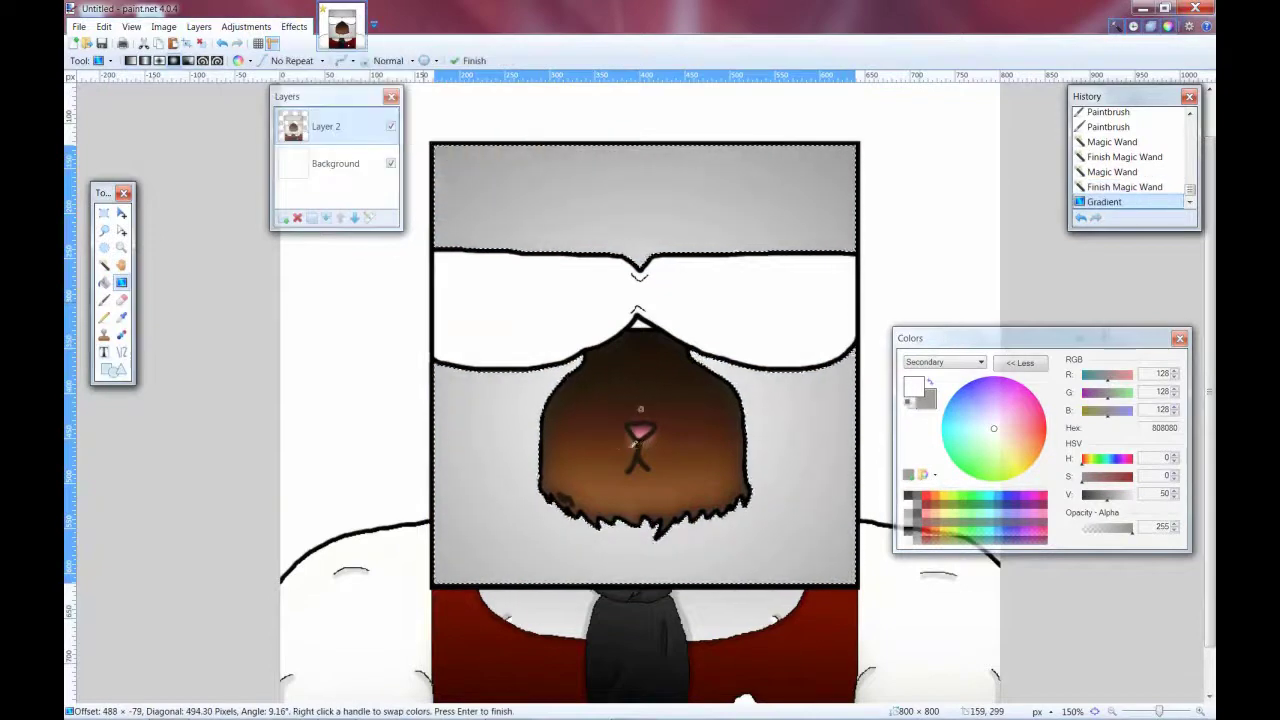
{"action": "left_click", "coordinate": [458, 172]}
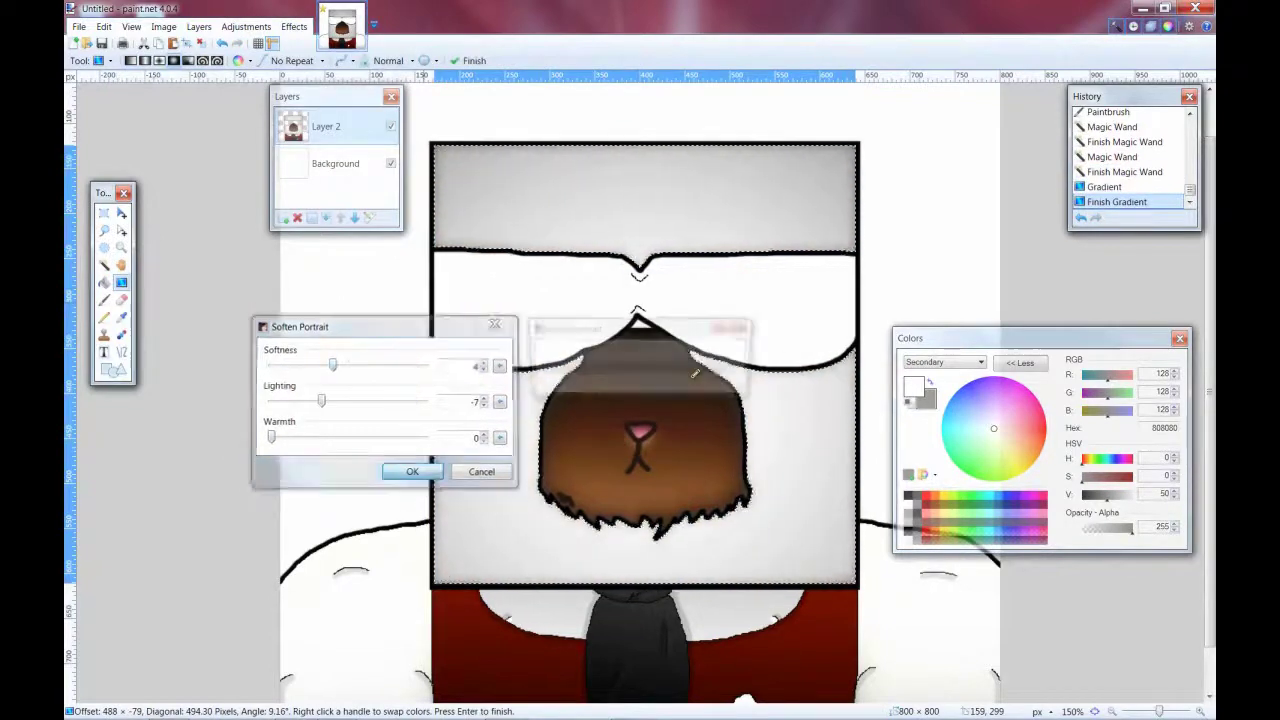
{"action": "key", "text": "Return"}
{"action": "key", "text": "ctrl+d"}
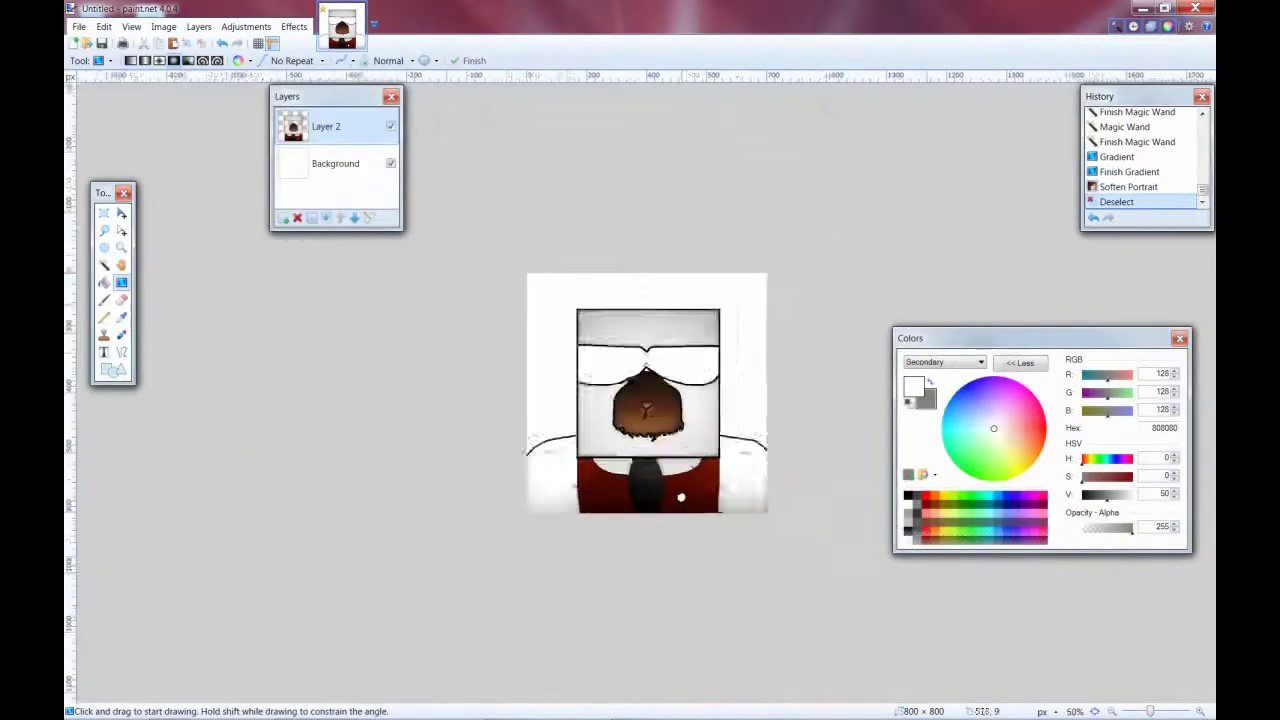
Draw a curved black ear outline, 5 px wide, on each side of the head beside the sunglasses.
{"action": "key", "text": "o"}
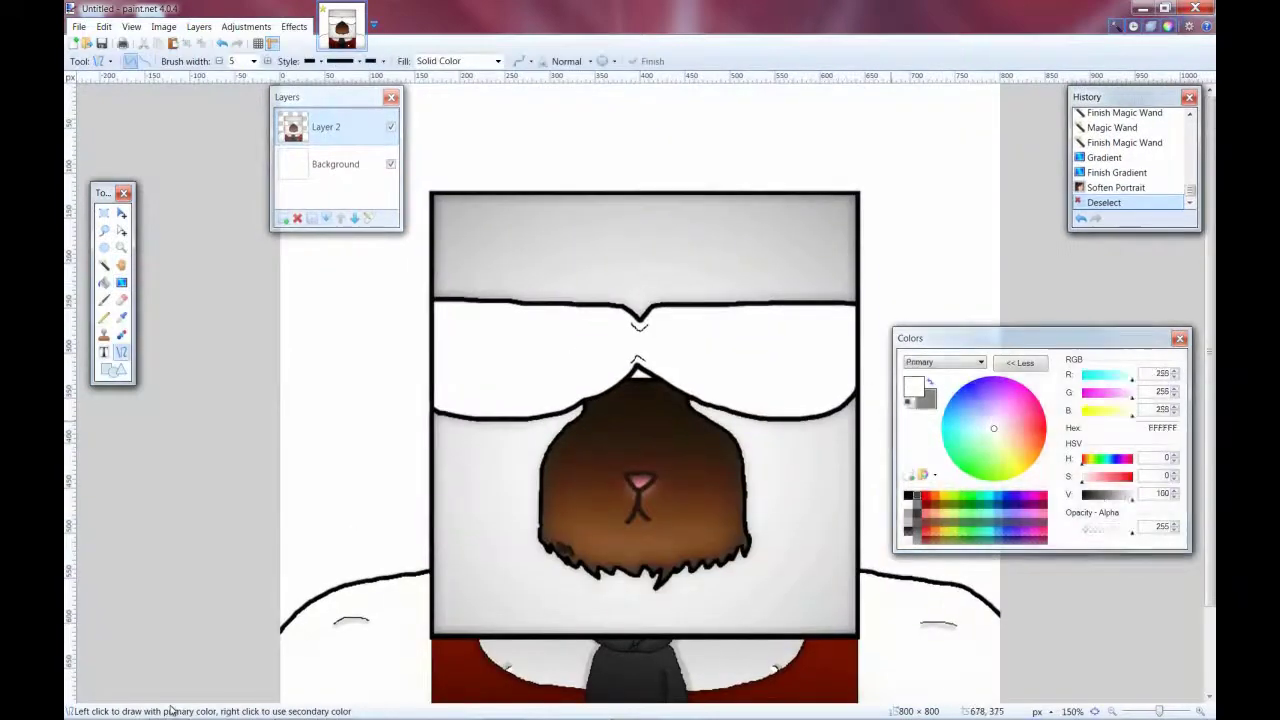
{"action": "left_click_drag", "start_coordinate": [860, 305], "coordinate": [861, 318]}
{"action": "mouse_move", "coordinate": [858, 285]}
{"action": "left_mouse_down"}
{"action": "mouse_move", "coordinate": [879, 285]}
{"action": "mouse_move", "coordinate": [861, 405]}
{"action": "left_mouse_up"}
{"action": "key", "text": "ctrl+z"}
{"action": "key", "text": "ctrl+z"}
{"action": "key", "text": "ctrl+z"}
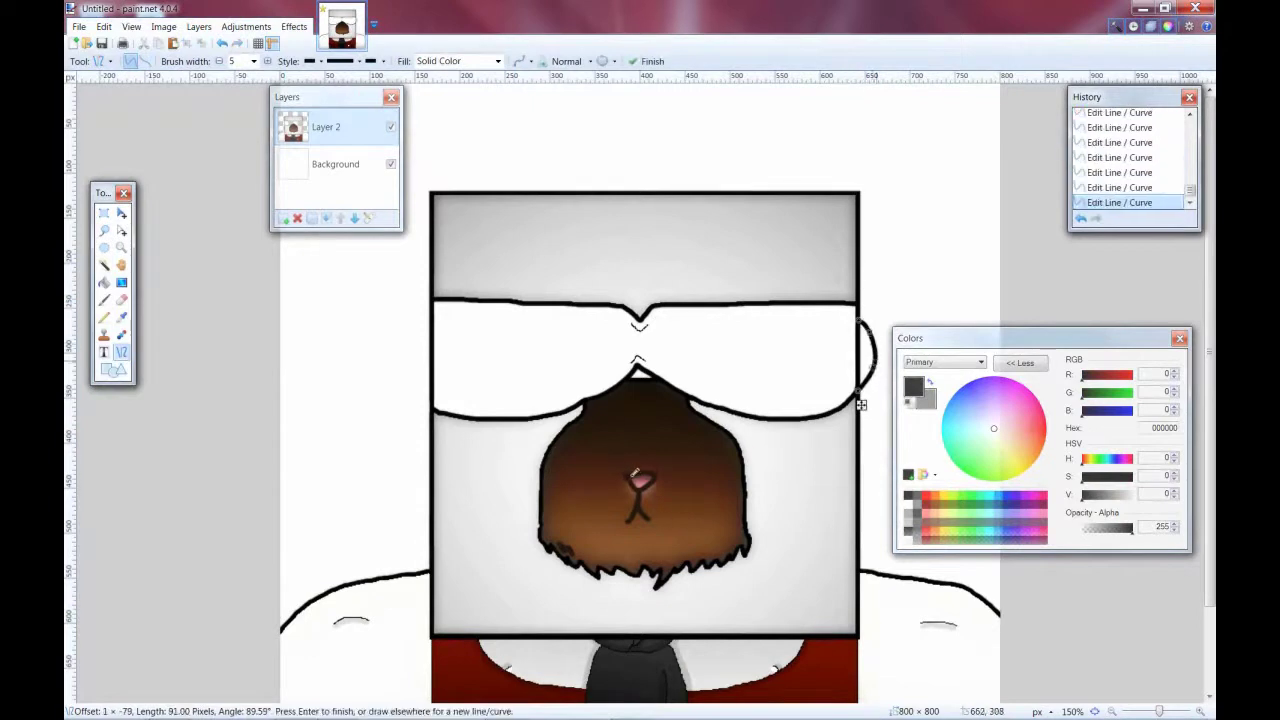
{"action": "left_click_drag", "start_coordinate": [872, 350], "coordinate": [876, 351]}
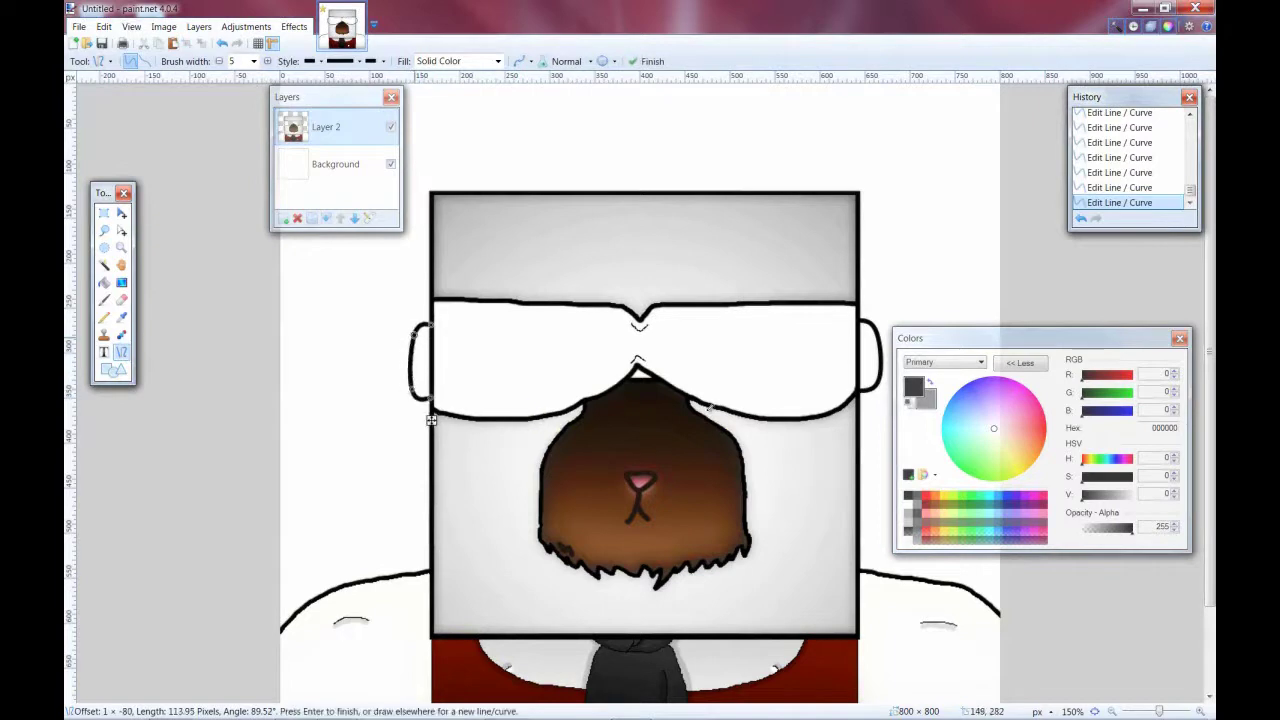
{"action": "key", "text": "Return"}
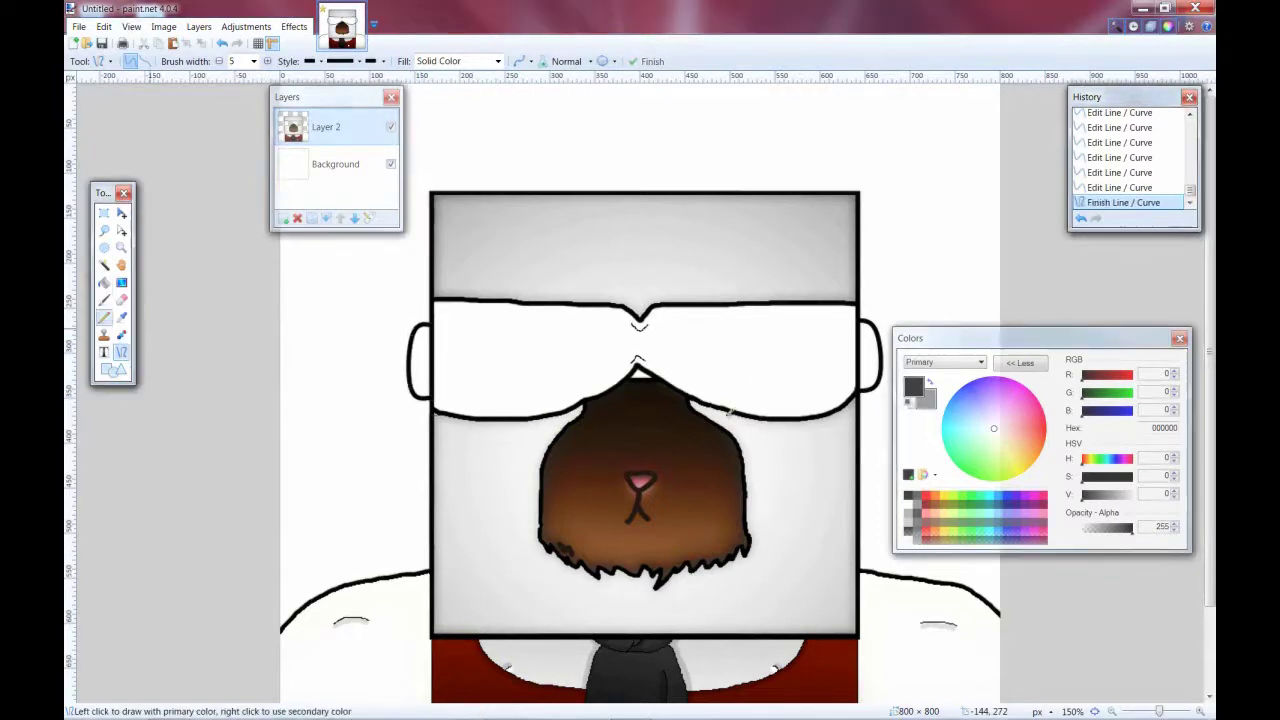
Paint a black inner-ear line inside each ear with the 5 px brush.
{"action": "scroll", "coordinate": [735, 405], "scroll_direction": "up", "scroll_amount": 3}
{"action": "key", "text": "b"}
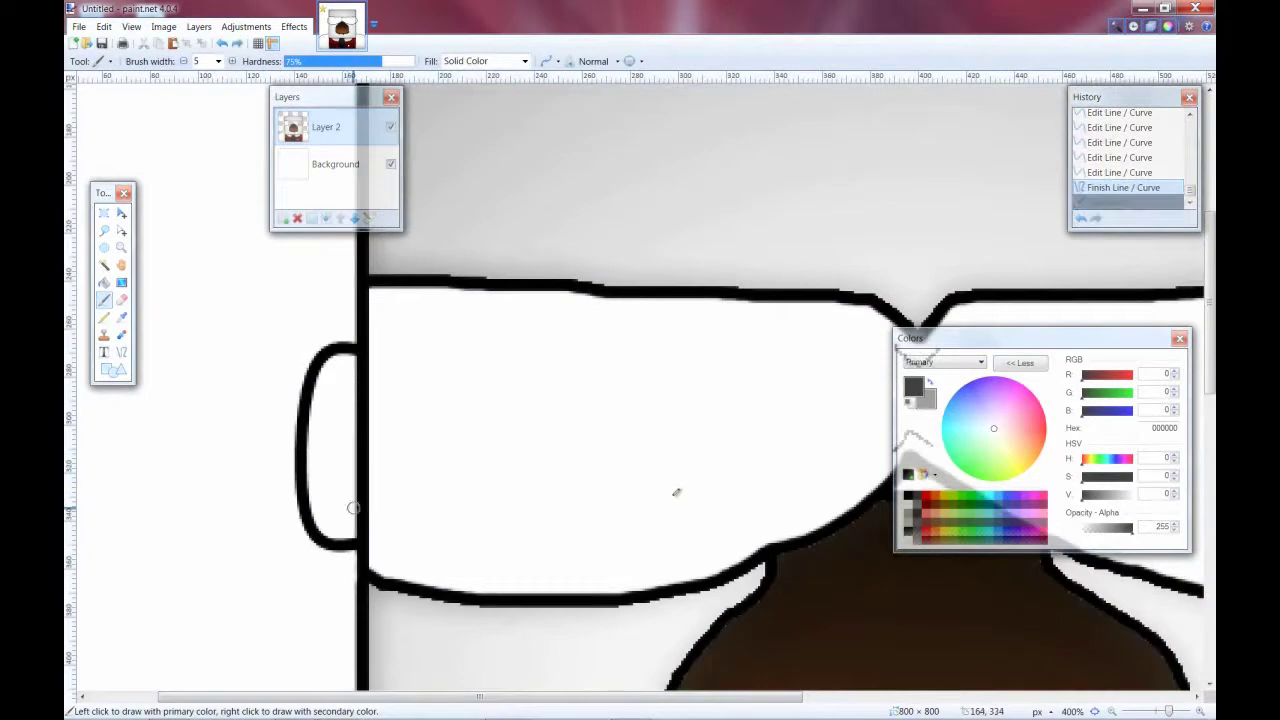
{"action": "left_click", "coordinate": [631, 477]}
{"action": "scroll", "coordinate": [632, 474], "scroll_direction": "down", "scroll_amount": 4}
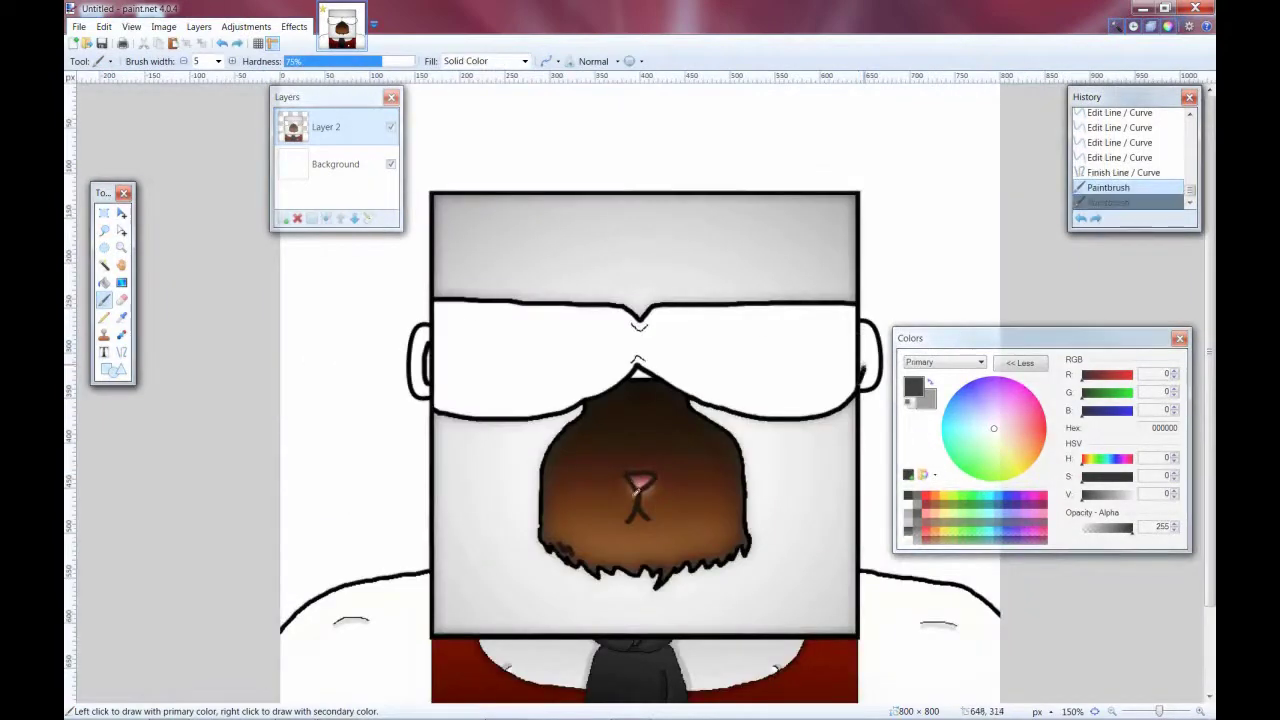
{"action": "scroll", "coordinate": [655, 534], "scroll_direction": "up", "scroll_amount": 3}
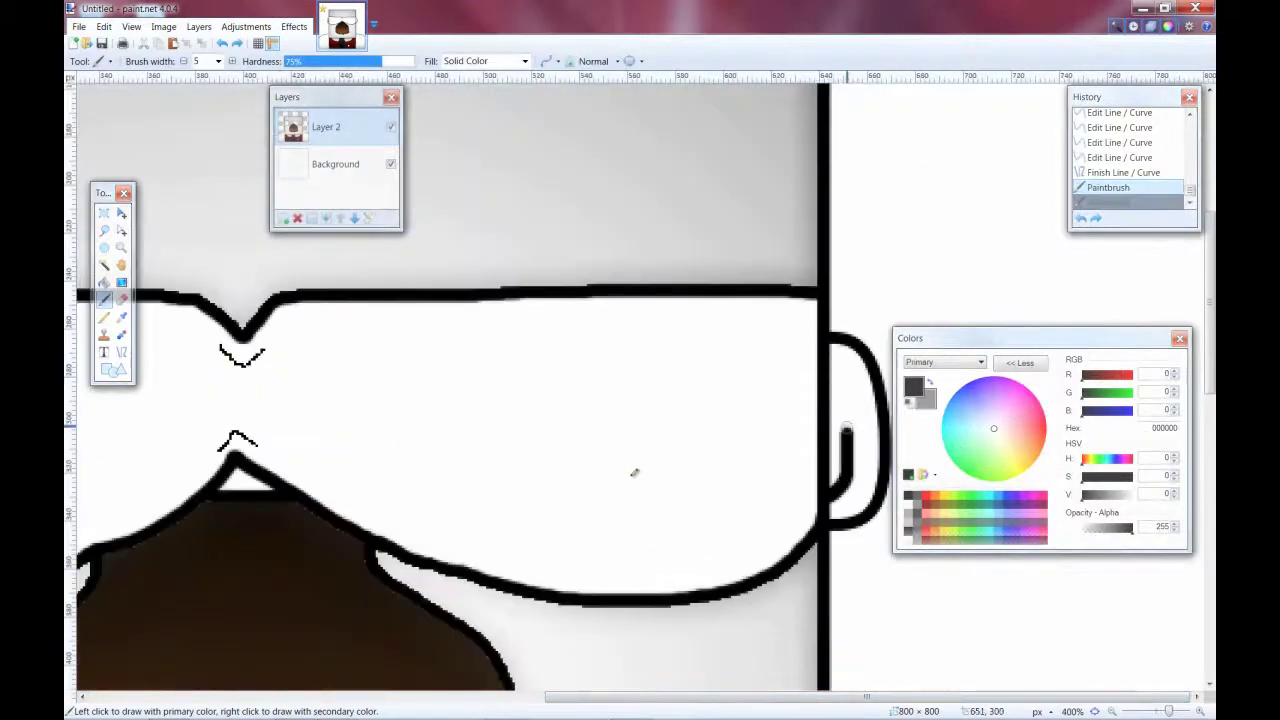
{"action": "scroll", "coordinate": [633, 475], "scroll_direction": "down", "scroll_amount": 3}
Sample dark brown 351D10 and a lighter brown from the muzzle, select both outer ears and fill them with a vertical gradient of these colors.
{"action": "scroll", "coordinate": [634, 476], "scroll_direction": "down", "scroll_amount": 5}
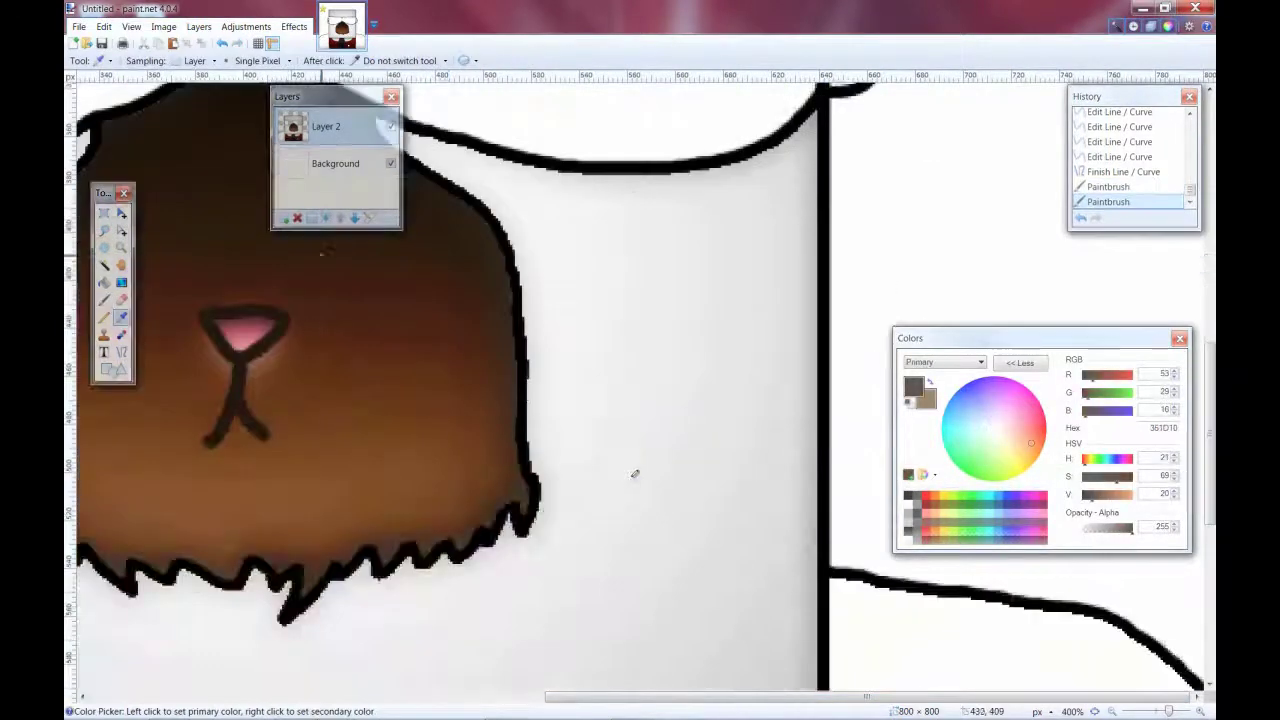
{"action": "scroll", "coordinate": [634, 470], "scroll_direction": "up", "scroll_amount": 10}
{"action": "scroll", "coordinate": [630, 535], "scroll_direction": "down", "scroll_amount": 1}
{"action": "key", "text": "s"}
{"action": "left_click", "coordinate": [842, 440]}
{"action": "scroll", "coordinate": [626, 548], "scroll_direction": "down", "scroll_amount": 3}
{"action": "left_click", "coordinate": [345, 450]}
{"action": "left_click_drag", "start_coordinate": [910, 338], "coordinate": [835, 562]}
{"action": "left_click", "coordinate": [945, 417], "text": "ctrl"}
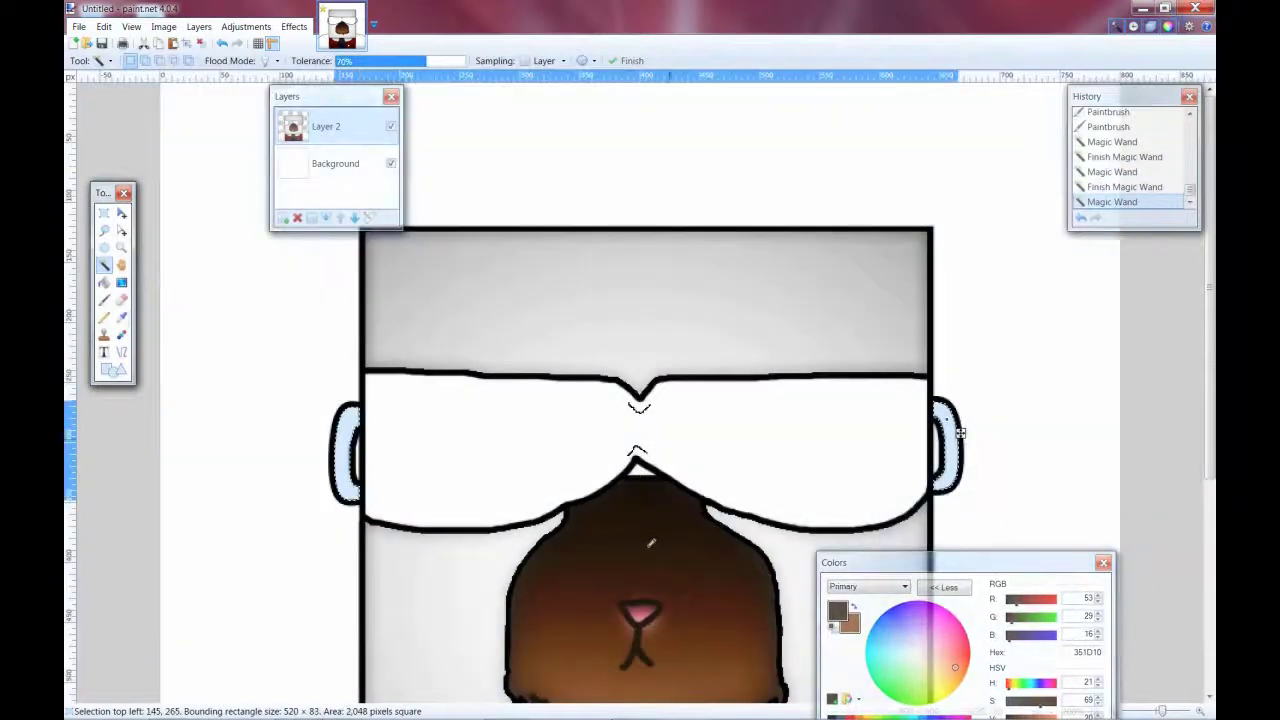
{"action": "key", "text": "g"}
{"action": "left_click_drag", "start_coordinate": [678, 519], "coordinate": [666, 409]}
Try Soften Portrait on the ears with softness 2, lighting -7 and warmth 0, and undo it.
{"action": "left_click", "coordinate": [294, 26]}
{"action": "left_click", "coordinate": [490, 170]}
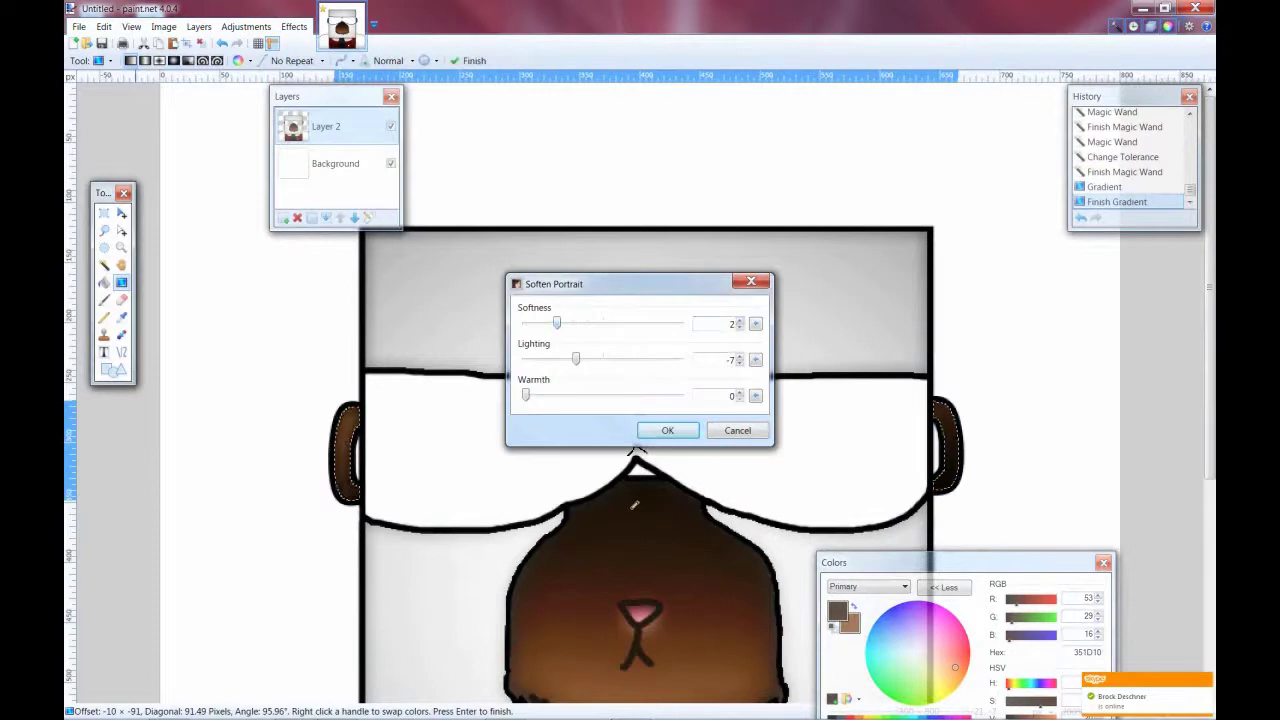
{"action": "left_click", "coordinate": [645, 432]}
{"action": "key", "text": "ctrl+d"}
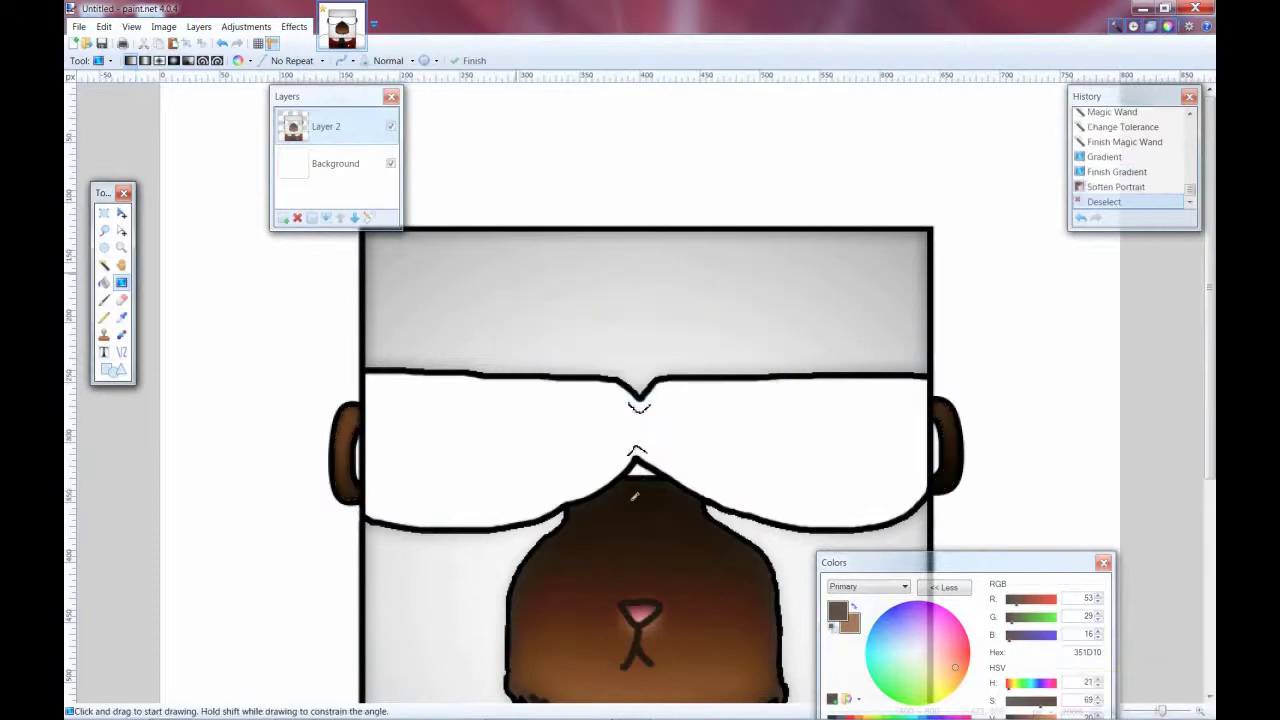
{"action": "key", "text": "ctrl+z"}
{"action": "key", "text": "ctrl+z"}
Apply Soften Portrait to the ears with softness 2, lighting -2 and warmth 5, and clear the selection.
{"action": "left_click", "coordinate": [294, 26]}
{"action": "mouse_move", "coordinate": [300, 122]}
{"action": "left_click", "coordinate": [490, 170]}
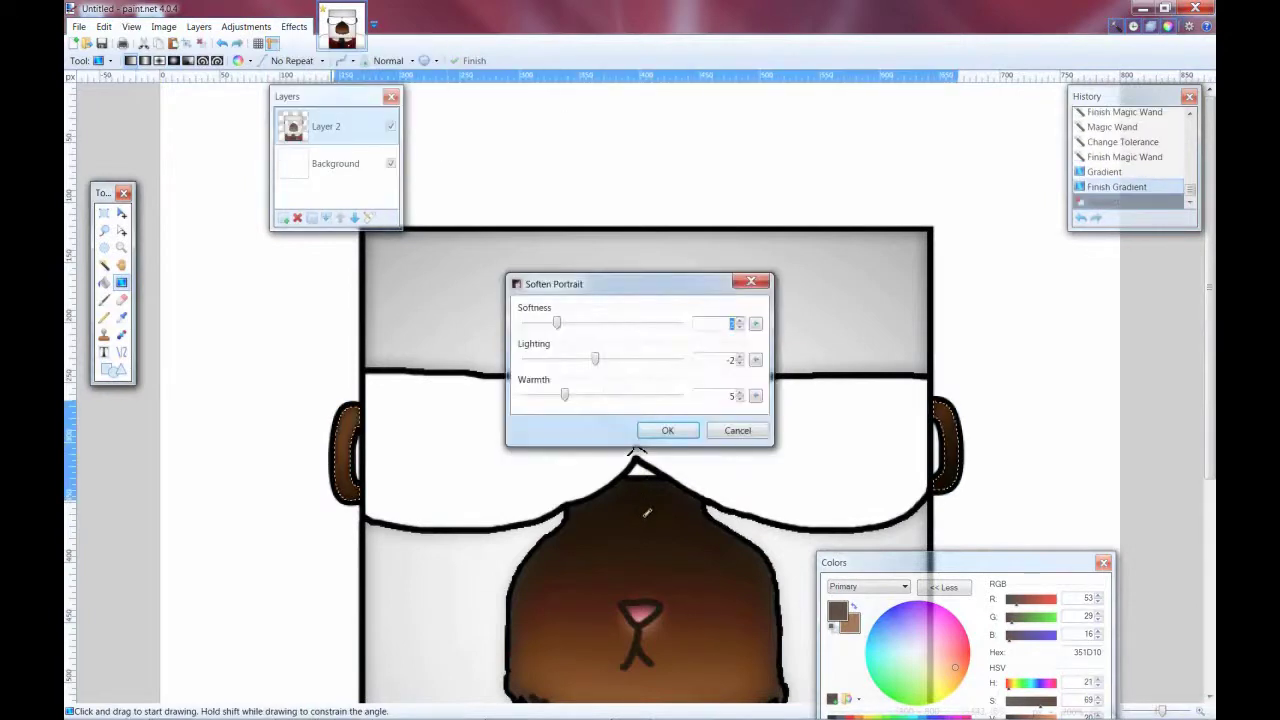
{"action": "key", "text": "Return"}
{"action": "key", "text": "ctrl+d"}
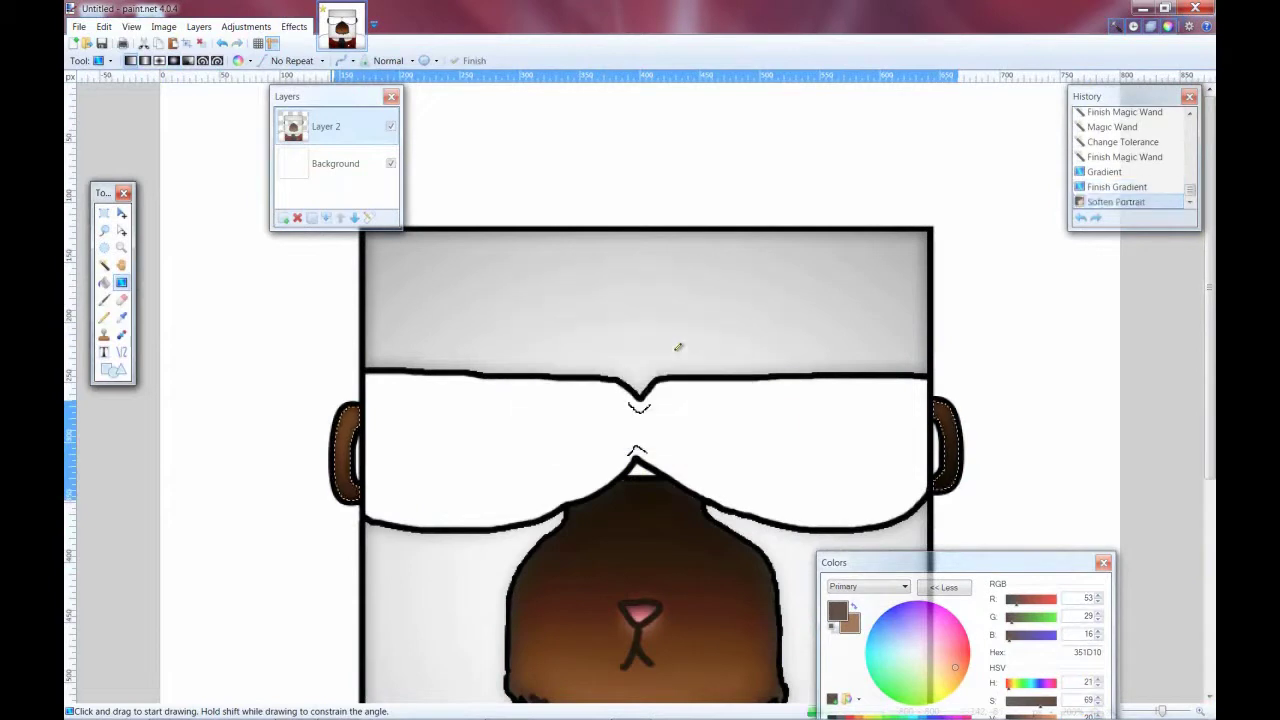
Select the white inner part of both ears and fill it with a vertical pink gradient using D68C93 as the secondary color.
{"action": "scroll", "coordinate": [678, 347], "scroll_direction": "down", "scroll_amount": 3}
{"action": "scroll", "coordinate": [678, 347], "scroll_direction": "up", "scroll_amount": 3}
{"action": "scroll", "coordinate": [678, 347], "scroll_direction": "up", "scroll_amount": 2}
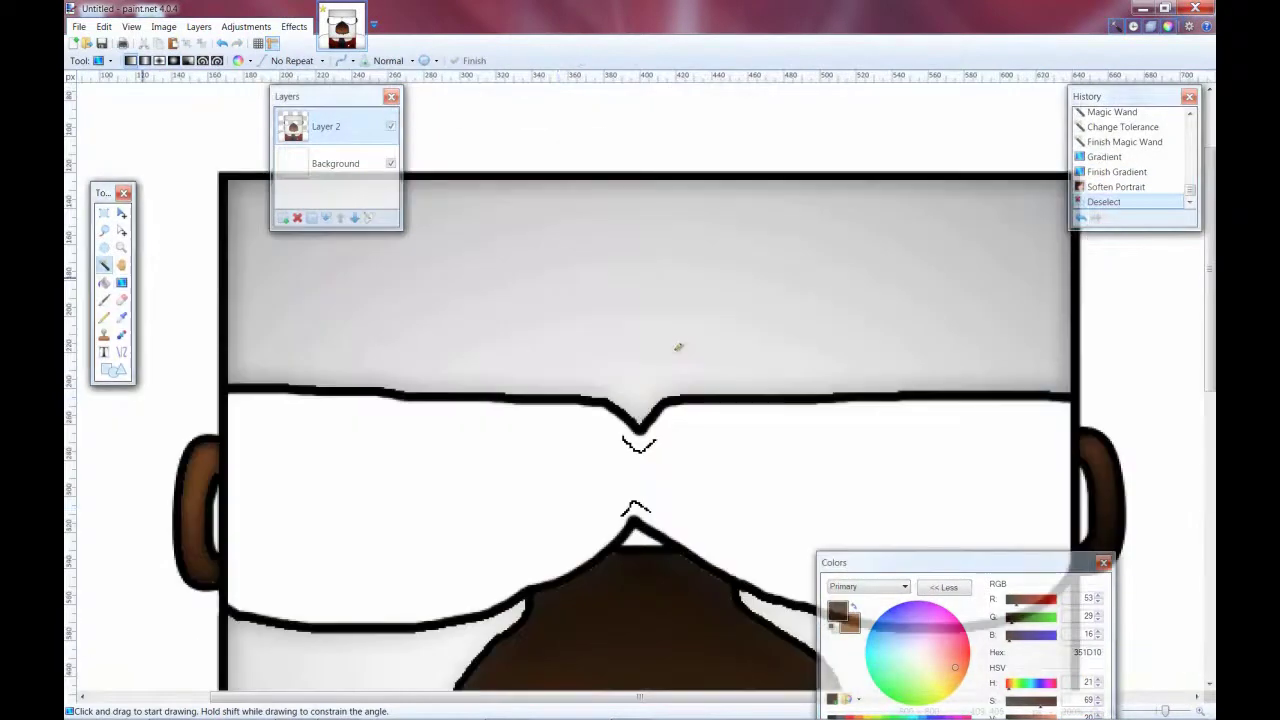
{"action": "key", "text": "s"}
{"action": "left_click", "coordinate": [678, 347]}
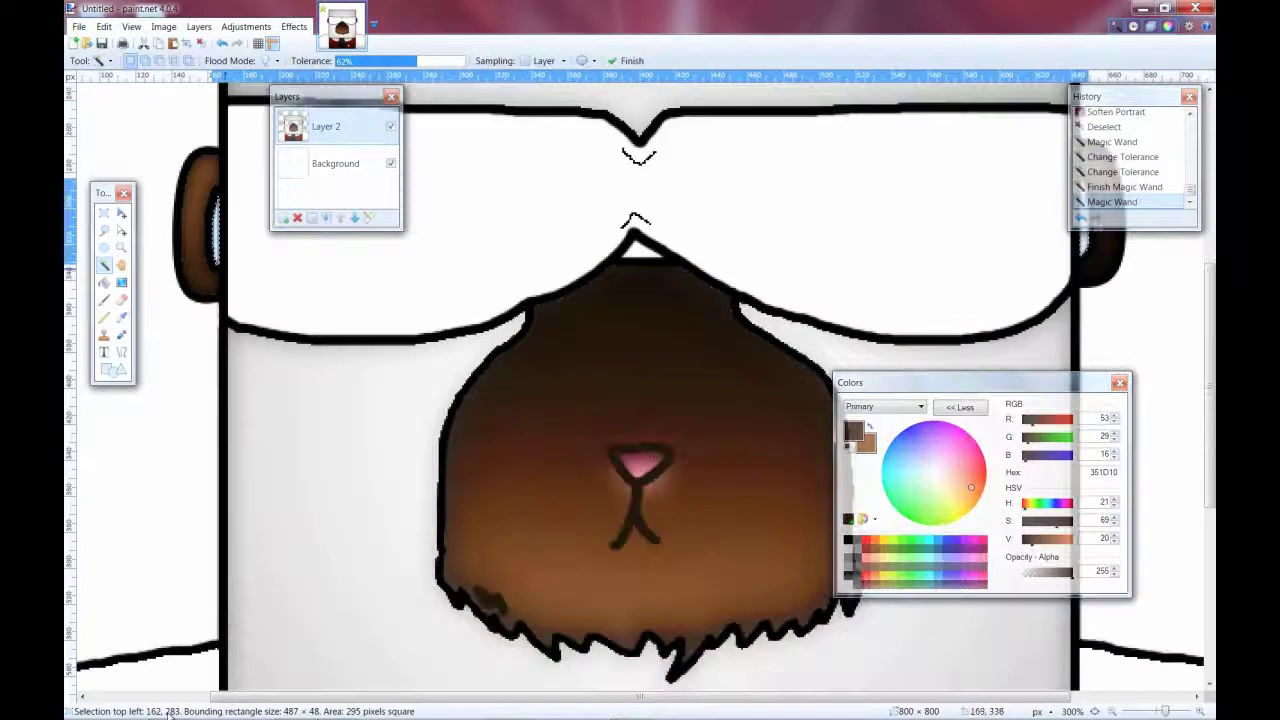
{"action": "key", "text": "k"}
{"action": "left_click", "coordinate": [121, 282]}
{"action": "left_click_drag", "start_coordinate": [639, 566], "coordinate": [648, 374]}
Apply Soften Portrait to the inner ears with softness 10, lighting -18 and warmth 7, and clear the selection.
{"action": "left_click", "coordinate": [294, 26]}
{"action": "mouse_move", "coordinate": [300, 114]}
{"action": "left_click", "coordinate": [470, 149]}
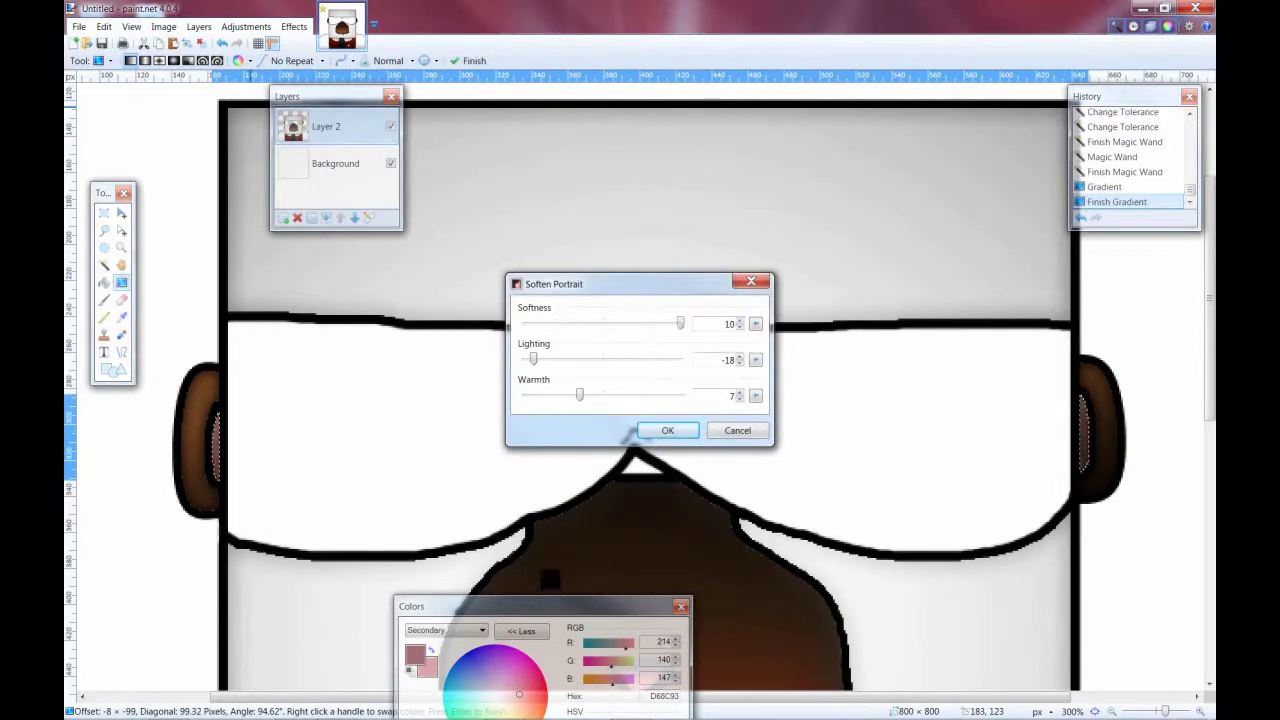
{"action": "left_click", "coordinate": [667, 430]}
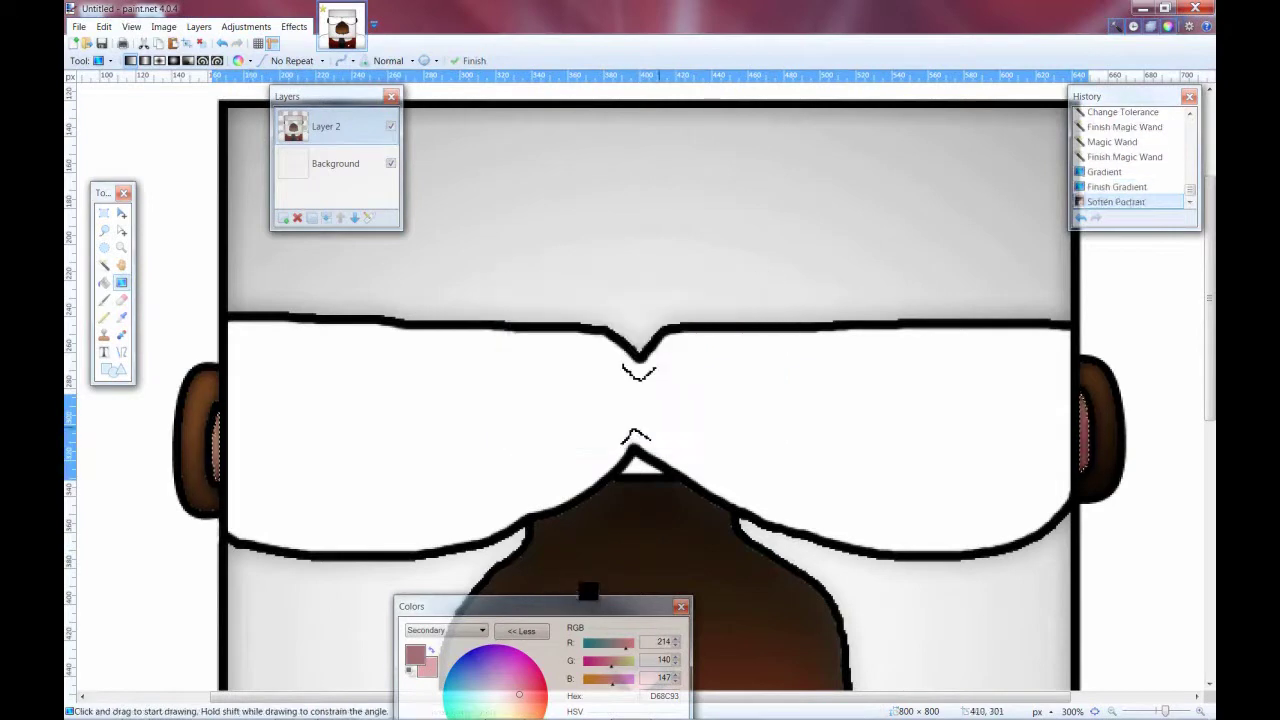
{"action": "key", "text": "ctrl+d"}
Select the sunglasses area at 65% tolerance and fill it with a vertical gradient from gray at the upper edge to black.
{"action": "scroll", "coordinate": [714, 595], "scroll_direction": "down", "scroll_amount": 3}
{"action": "scroll", "coordinate": [714, 590], "scroll_direction": "up", "scroll_amount": 1}
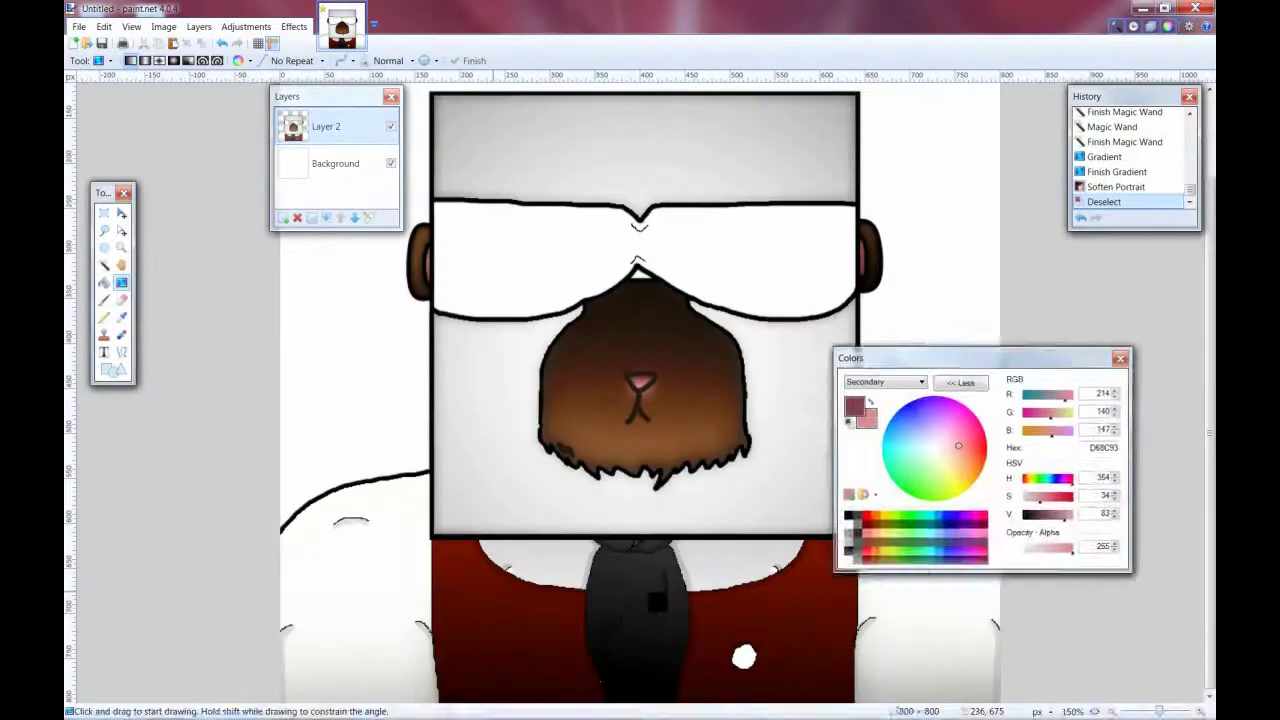
{"action": "scroll", "coordinate": [686, 596], "scroll_direction": "down", "scroll_amount": 3}
{"action": "scroll", "coordinate": [686, 596], "scroll_direction": "up", "scroll_amount": 5}
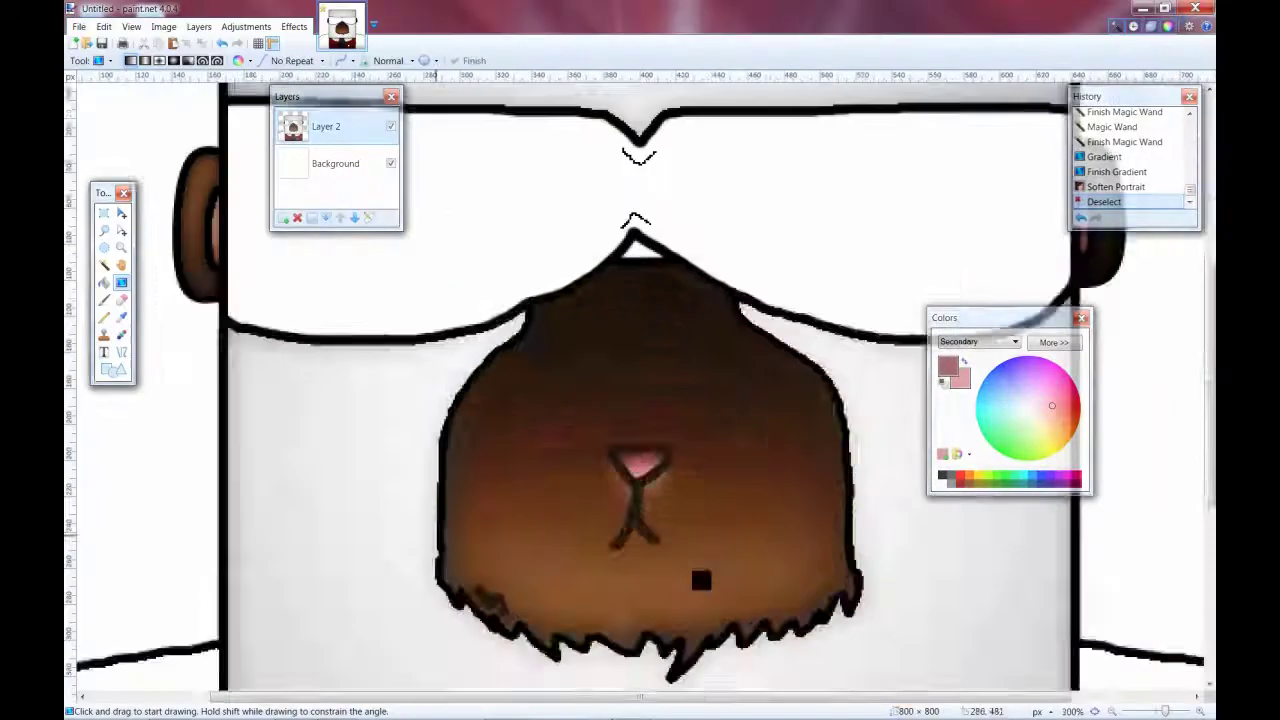
{"action": "scroll", "coordinate": [690, 585], "scroll_direction": "up", "scroll_amount": 2}
{"action": "key", "text": "s"}
{"action": "left_click", "coordinate": [538, 302]}
{"action": "key", "text": "Left"}
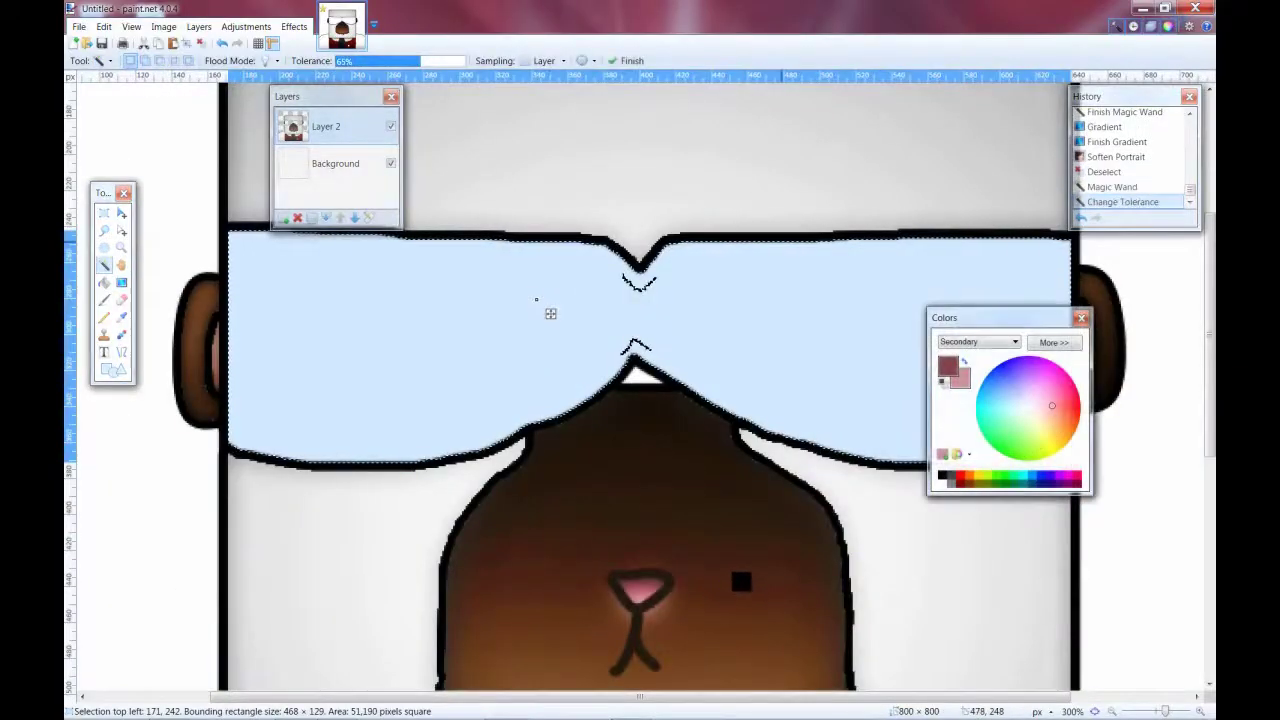
{"action": "key", "text": "g"}
{"action": "left_click_drag", "start_coordinate": [648, 262], "coordinate": [640, 349]}
Apply Soften Portrait to the sunglasses with softness 10, lighting 20 and warmth 8.
{"action": "key", "text": "alt+c"}
{"action": "key", "text": "Down"}
{"action": "key", "text": "Down"}
{"action": "key", "text": "Down"}
{"action": "key", "text": "Down"}
{"action": "key", "text": "Down"}
{"action": "key", "text": "Right"}
{"action": "key", "text": "Down"}
{"action": "key", "text": "Return"}
{"action": "key", "text": "End"}
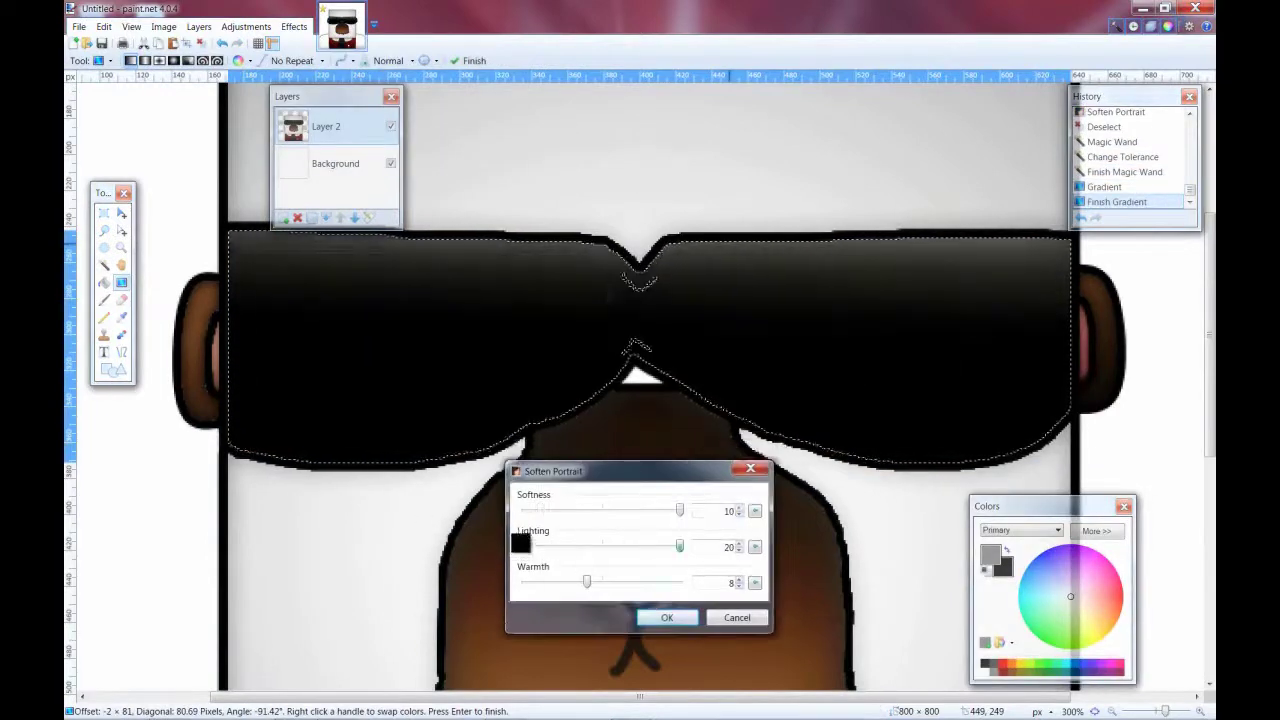
{"action": "key", "text": "Return"}
Apply Glow to the sunglasses with radius 17, brightness 35 and contrast 53, and clear the selection.
{"action": "key", "text": "alt+c"}
{"action": "key", "text": "Down"}
{"action": "key", "text": "Down"}
{"action": "key", "text": "Down"}
{"action": "key", "text": "Down"}
{"action": "key", "text": "Down"}
{"action": "key", "text": "Right"}
{"action": "key", "text": "Return"}
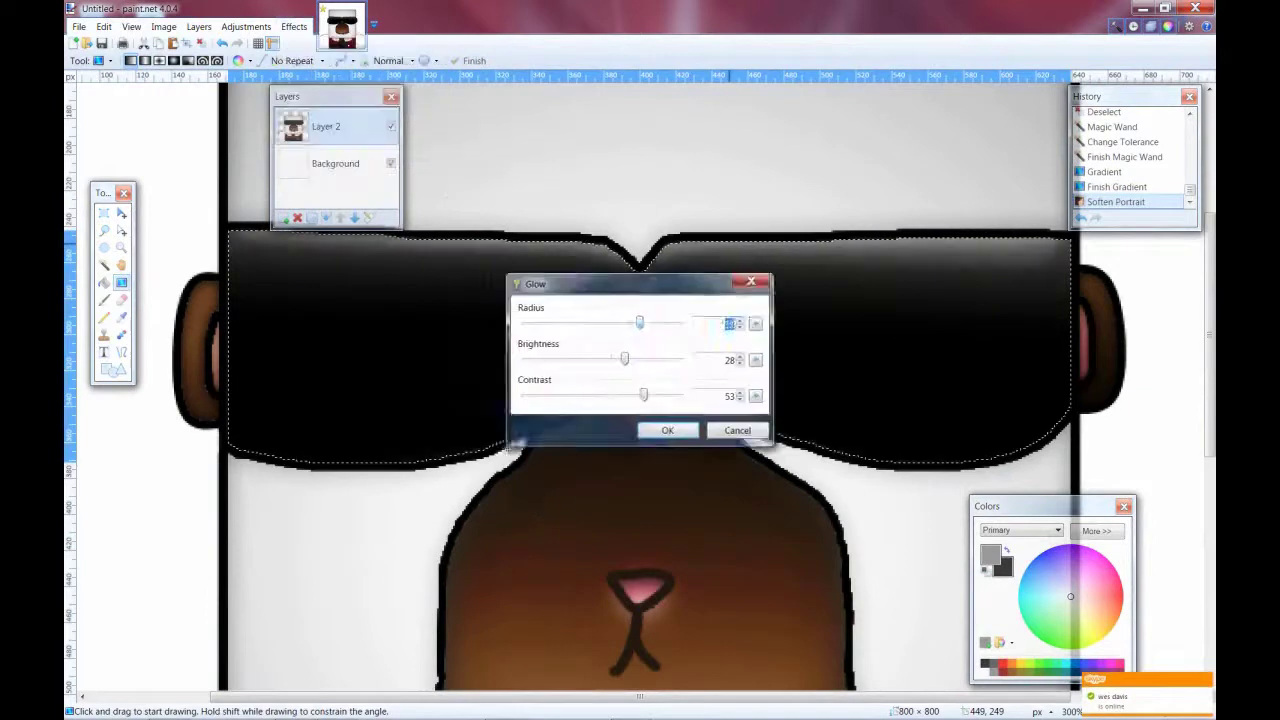
{"action": "type", "text": "35"}
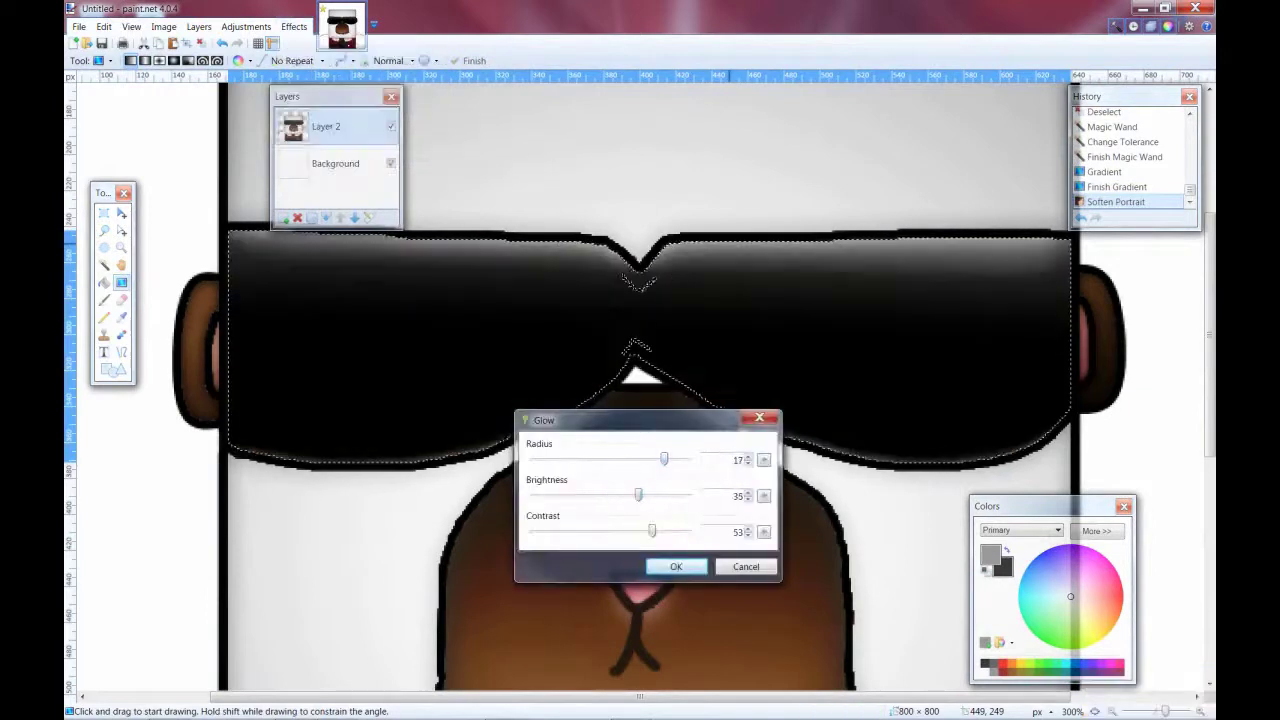
{"action": "key", "text": "Return"}
{"action": "key", "text": "ctrl+d"}
Make the Background layer active, select its whole white area and set bright green as the primary color.
{"action": "key", "text": "ctrl+minus"}
{"action": "key", "text": "ctrl+minus"}
{"action": "key", "text": "ctrl+minus"}
{"action": "key", "text": "ctrl+minus"}
{"action": "key", "text": "ctrl+minus"}
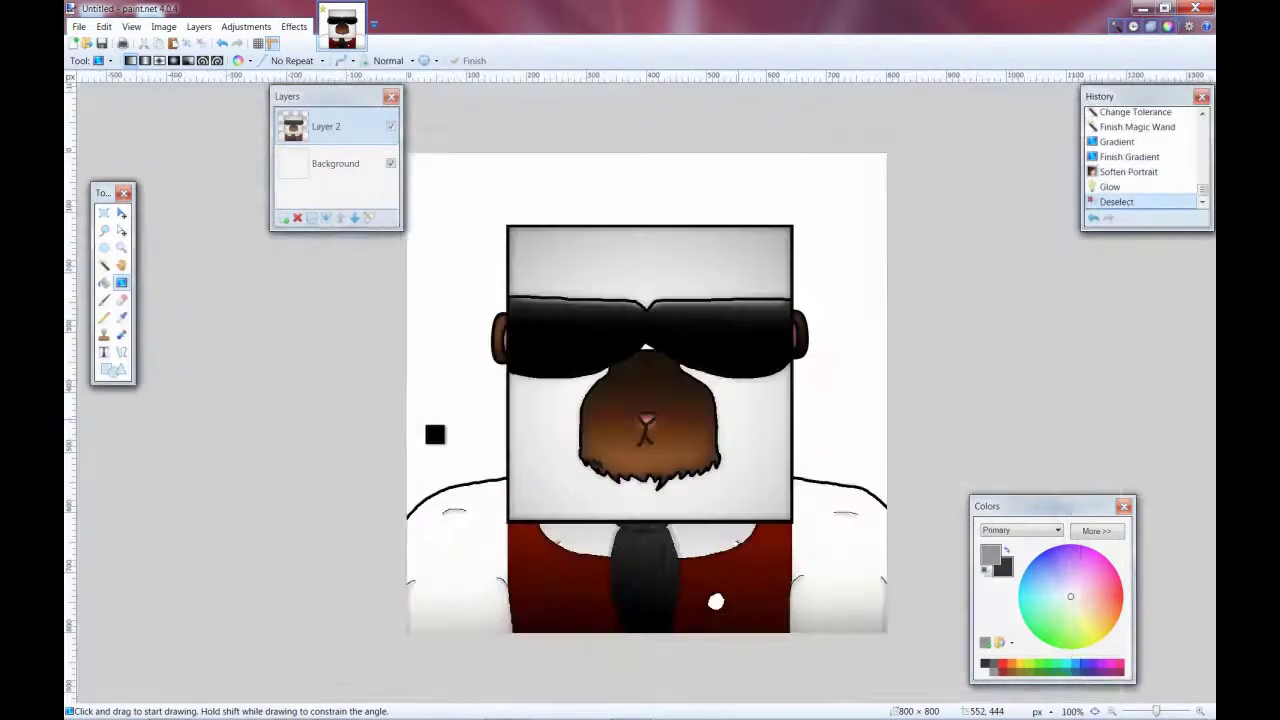
{"action": "key", "text": "ctrl+minus"}
{"action": "key", "text": "ctrl+plus"}
{"action": "key", "text": "ctrl+minus"}
{"action": "key", "text": "s"}
{"action": "key", "text": "alt+Page_Down"}
{"action": "left_click", "coordinate": [428, 418]}
{"action": "key", "text": "g"}
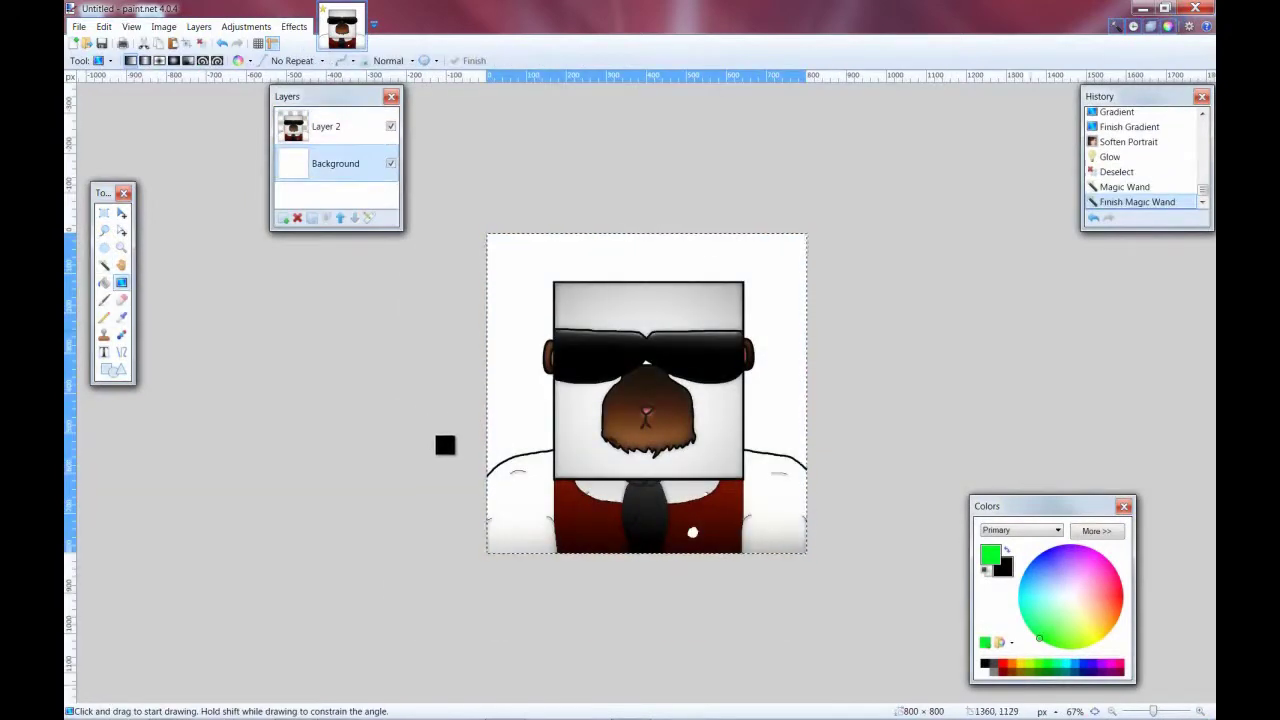
Try filling the background with a gradient of bright green and black, and undo it.
{"action": "left_click_drag", "start_coordinate": [459, 452], "coordinate": [471, 451]}
{"action": "key", "text": "ctrl+plus"}
{"action": "key", "text": "ctrl+plus"}
{"action": "key", "text": "ctrl+plus"}
{"action": "key", "text": "ctrl+minus"}
{"action": "key", "text": "ctrl+minus"}
{"action": "key", "text": "ctrl+z"}
{"action": "key", "text": "ctrl+z"}
Fill the background with a vertical gradient from bright green below to dark green above, and clear the selection.
{"action": "left_click_drag", "start_coordinate": [548, 456], "coordinate": [651, 425]}
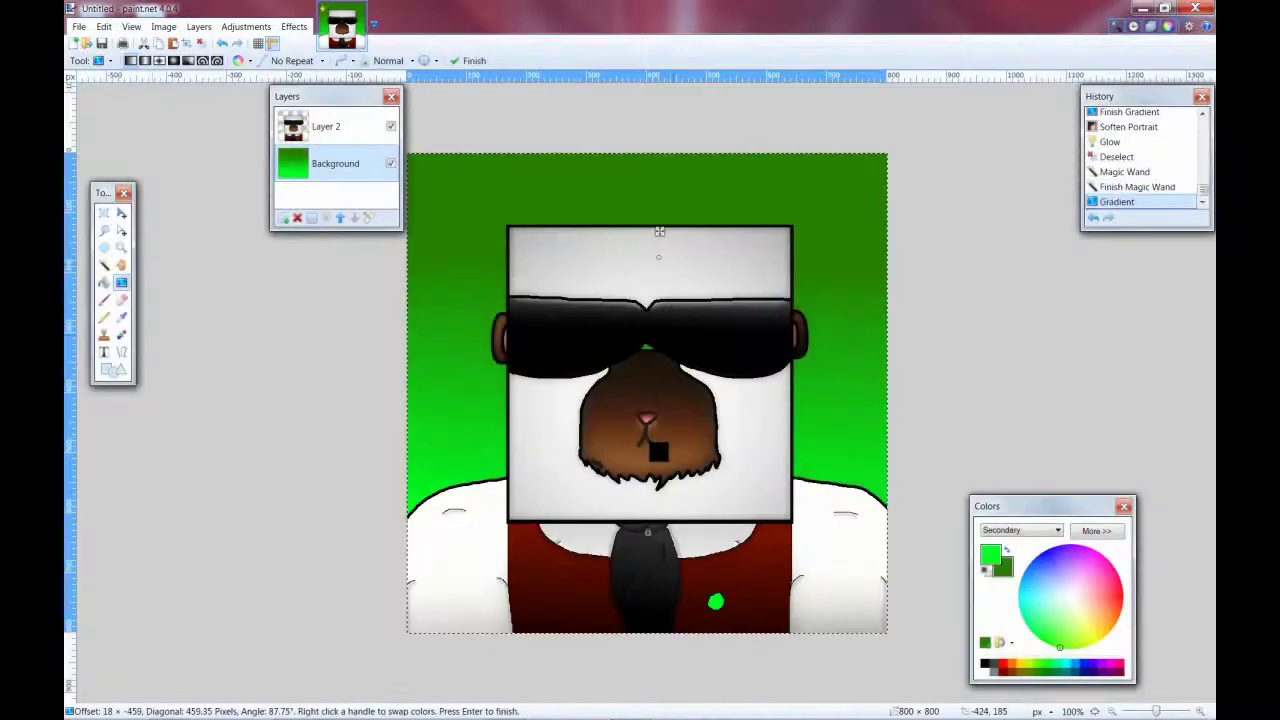
{"action": "key", "text": "ctrl+d"}
On Layer 2, select the small triangle between the sunglasses and muzzle, fill it with white and clear the selection.
{"action": "key", "text": "alt+Page_Up"}
{"action": "key", "text": "s"}
{"action": "left_click", "coordinate": [647, 347]}
{"action": "key", "text": "g"}
{"action": "left_click_drag", "start_coordinate": [650, 350], "coordinate": [614, 209]}
{"action": "key", "text": "ctrl+d"}
Select the round vest button and fill it with a vertical gradient of yellow and dark yellow.
{"action": "key", "text": "s"}
{"action": "left_click", "coordinate": [717, 601]}
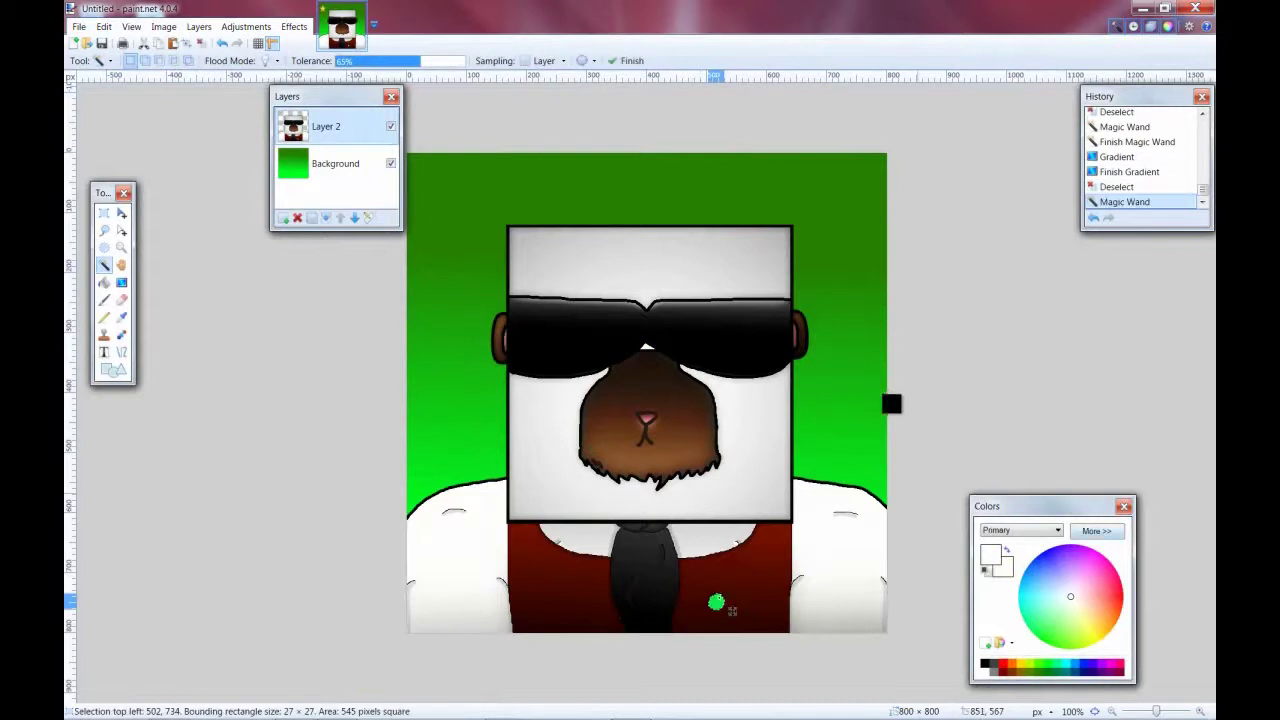
{"action": "key", "text": "g"}
Apply Soften Portrait to the vest button with softness 10, lighting 13 and warmth 0, and clear the selection.
{"action": "key", "text": "alt+c"}
{"action": "key", "text": "p"}
{"action": "key", "text": "Down"}
{"action": "key", "text": "Down"}
{"action": "key", "text": "Down"}
{"action": "key", "text": "Return"}
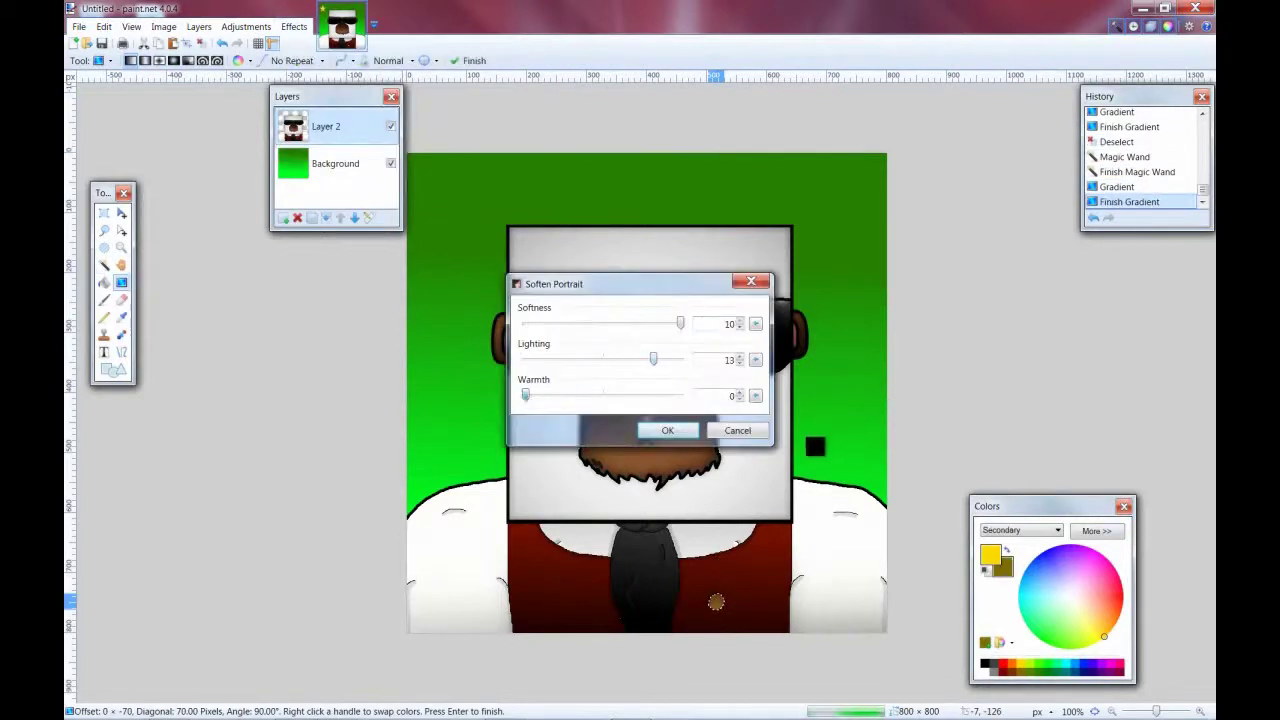
{"action": "key", "text": "Return"}
{"action": "key", "text": "ctrl+d"}
Paint a small white highlight on the yellow vest button with the 5 px brush.
{"action": "key", "text": "ctrl+plus"}
{"action": "scroll", "coordinate": [640, 390], "scroll_direction": "down", "scroll_amount": 1}
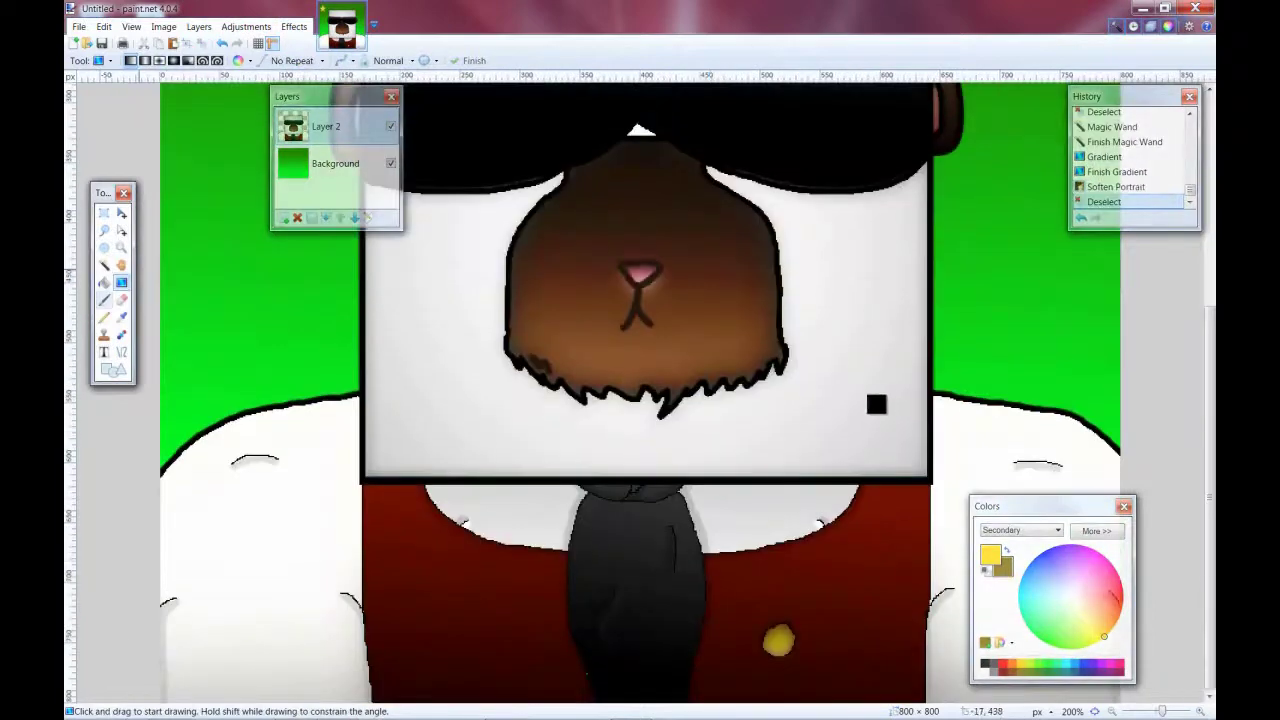
{"action": "key", "text": "b"}
{"action": "left_click", "coordinate": [806, 444]}
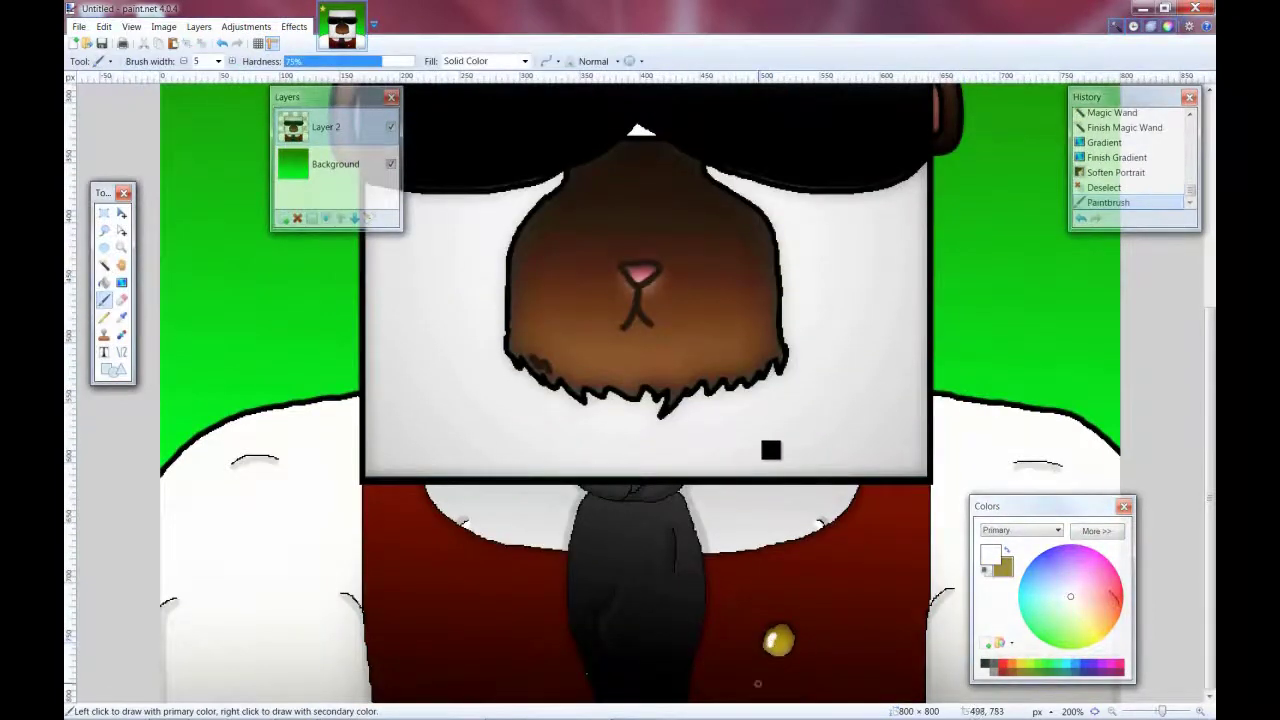